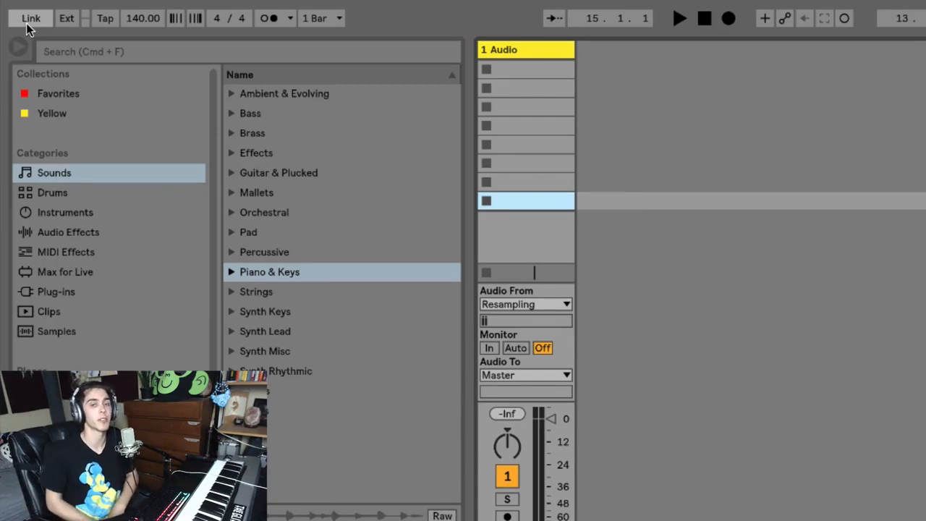
# Step: Try tapping in a tempo, and set the song tempo back to 140 BPM
pyautogui.click(100, 21)
pyautogui.click(100, 22)
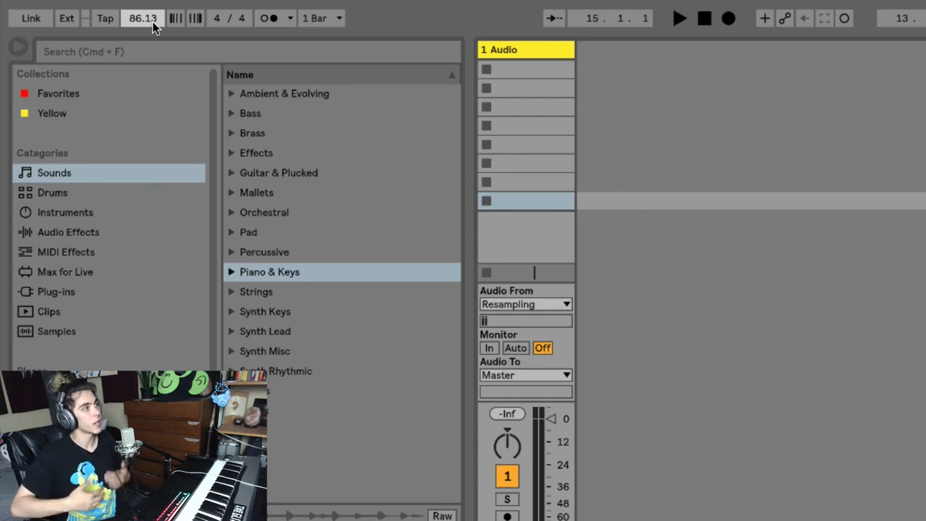
pyautogui.write('140')
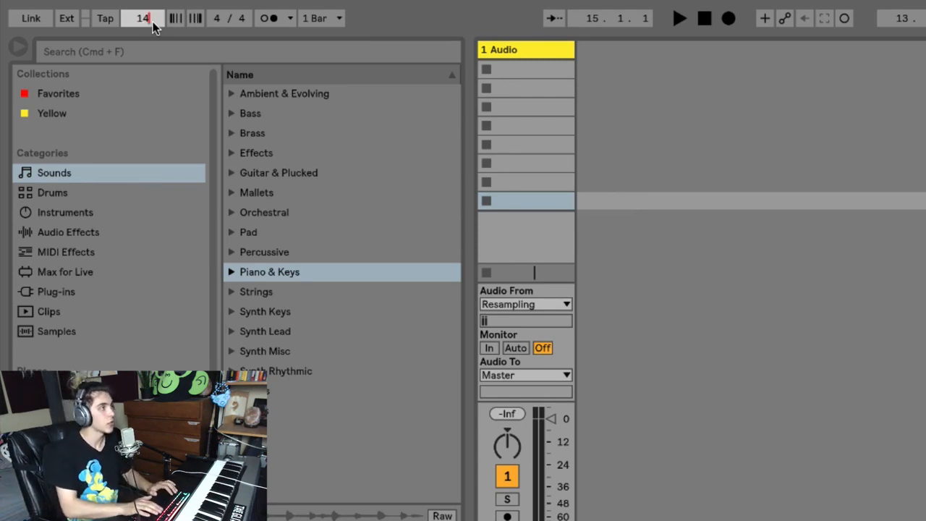
pyautogui.press('Return')
# Step: Set the tempo to 85.56 BPM during playback with the metronome on, ending with the metronome off and playback stopped
pyautogui.press('space')
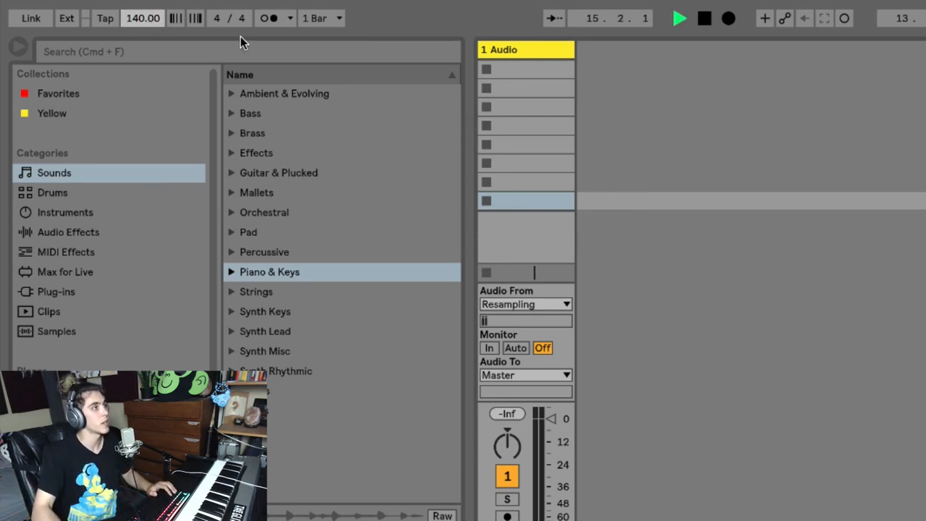
pyautogui.click(262, 22)
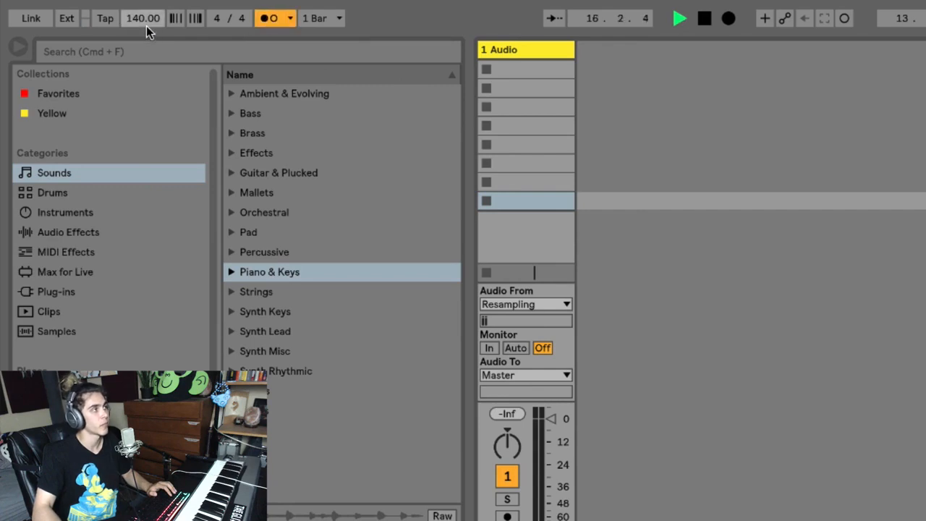
pyautogui.moveTo(144, 21); pyautogui.dragTo(143, 65)
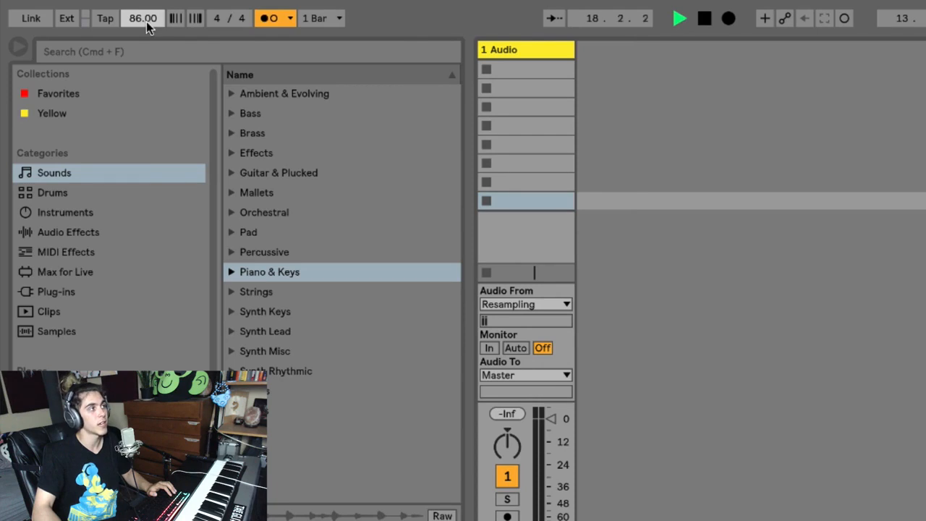
pyautogui.moveTo(153, 17); pyautogui.dragTo(153, 19)
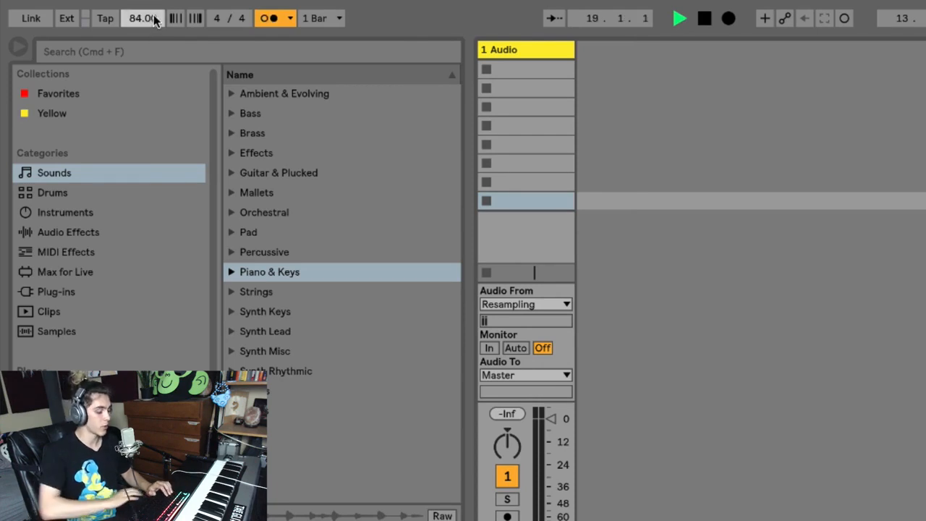
pyautogui.write('85')
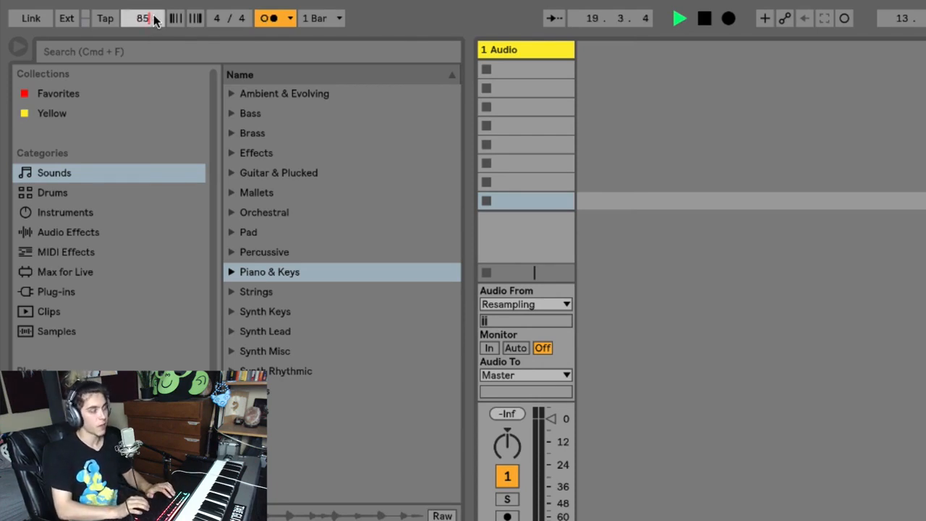
pyautogui.write('.56')
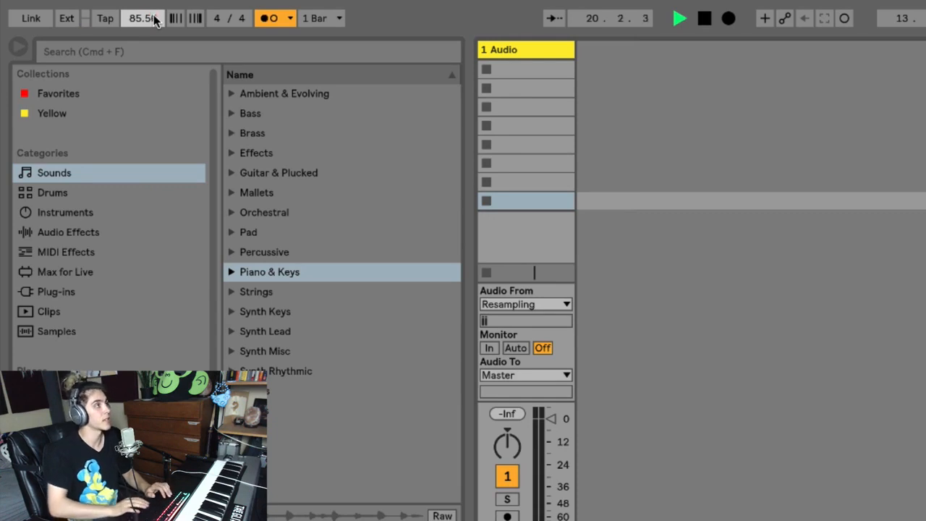
pyautogui.press('Return')
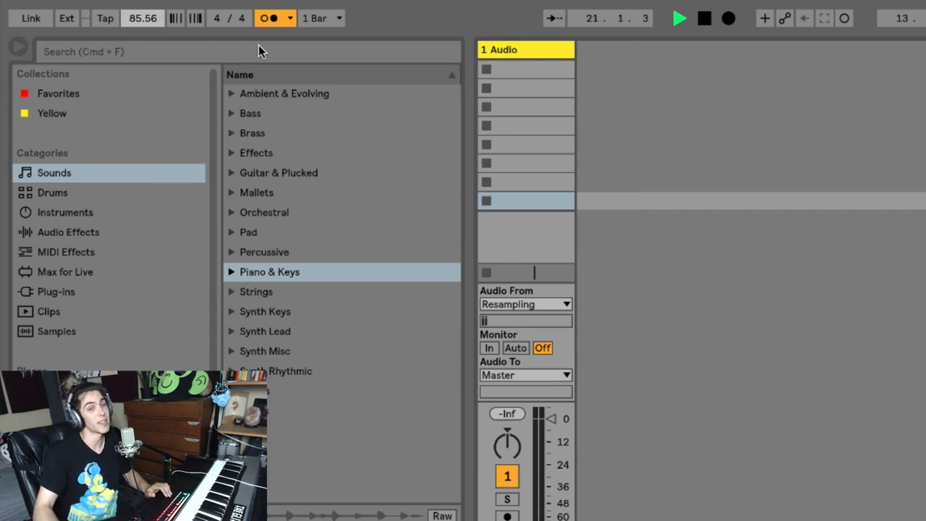
pyautogui.click(274, 19)
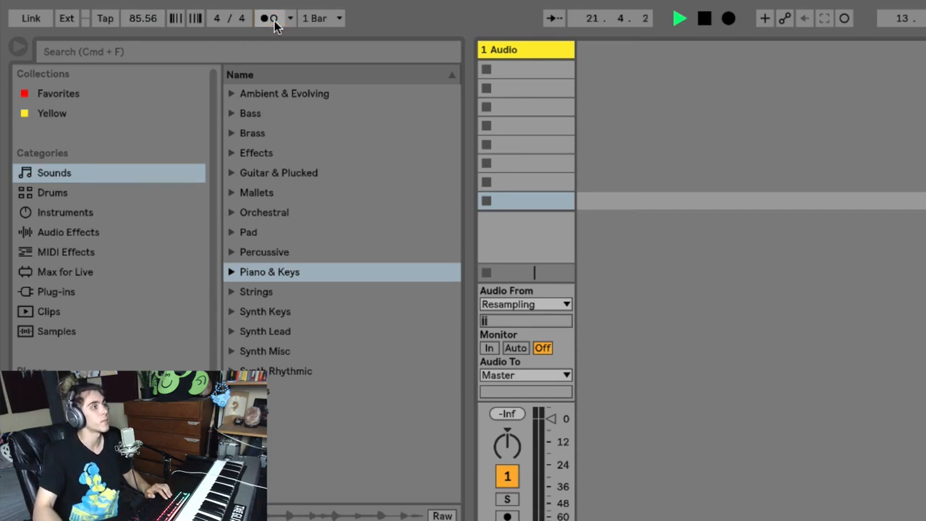
pyautogui.press('space')
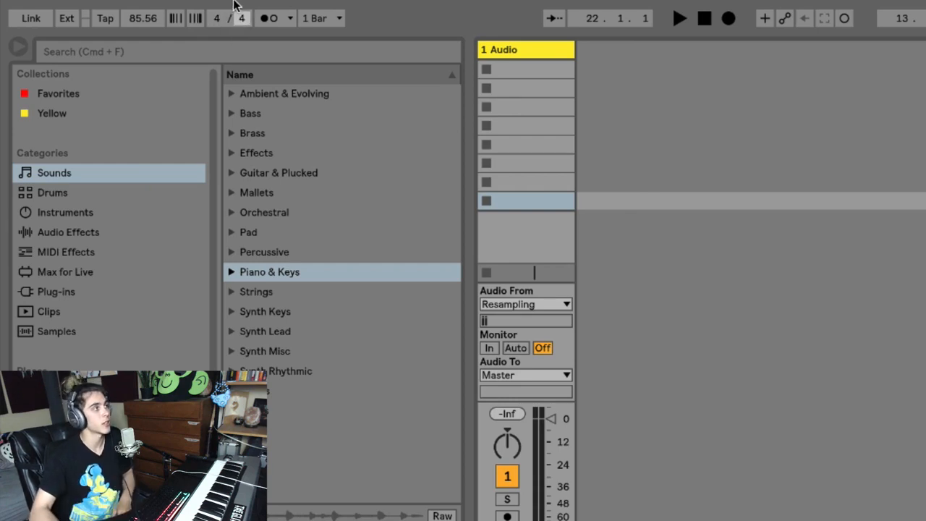
# Step: Try a 7/4 time signature by playing it with the metronome on, and restore the signature to 4/4
pyautogui.moveTo(216, 19); pyautogui.dragTo(217, 6)
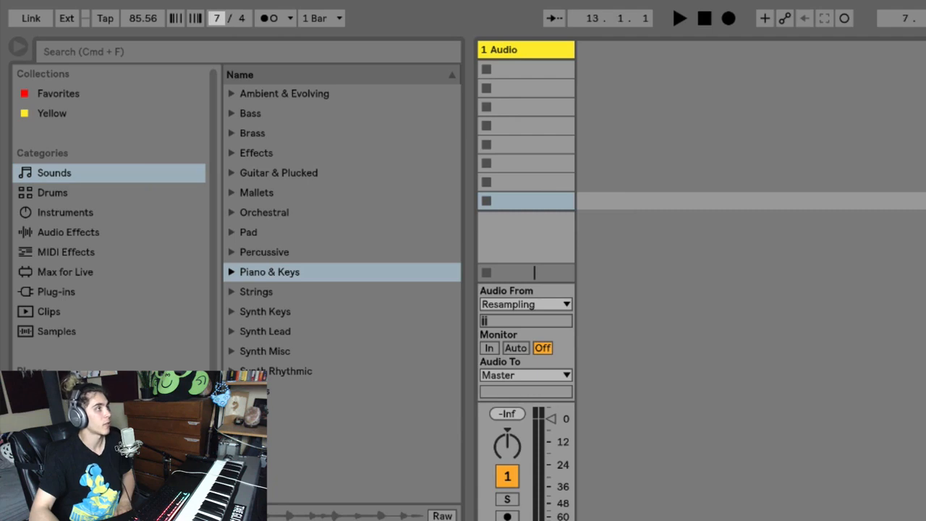
pyautogui.click(262, 22)
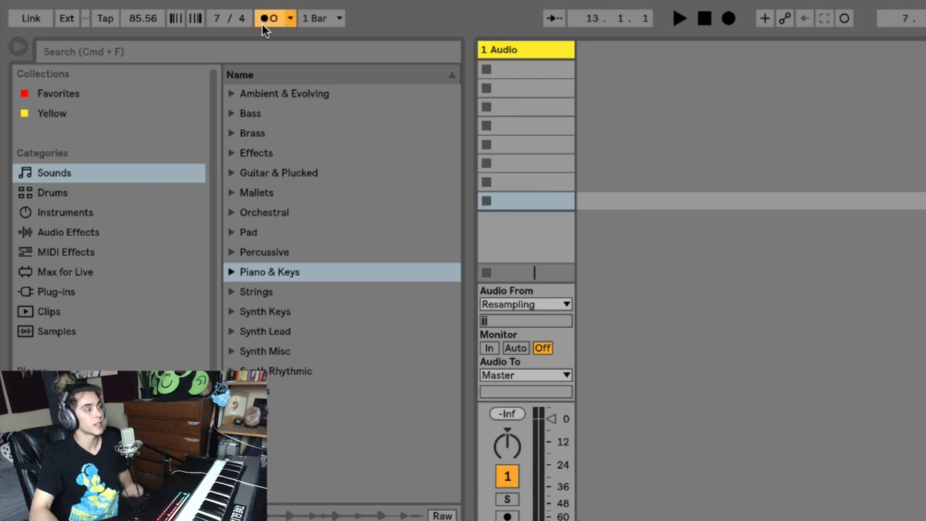
pyautogui.press('space')
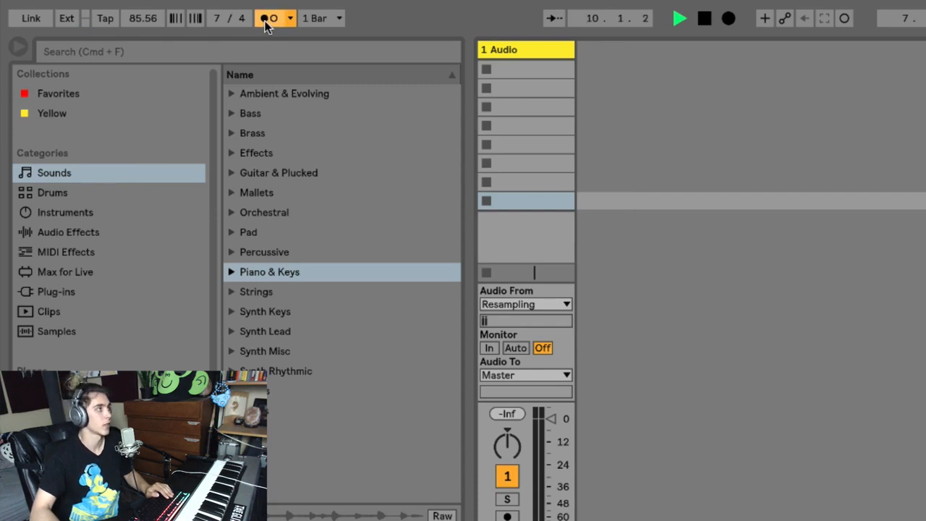
pyautogui.press('space')
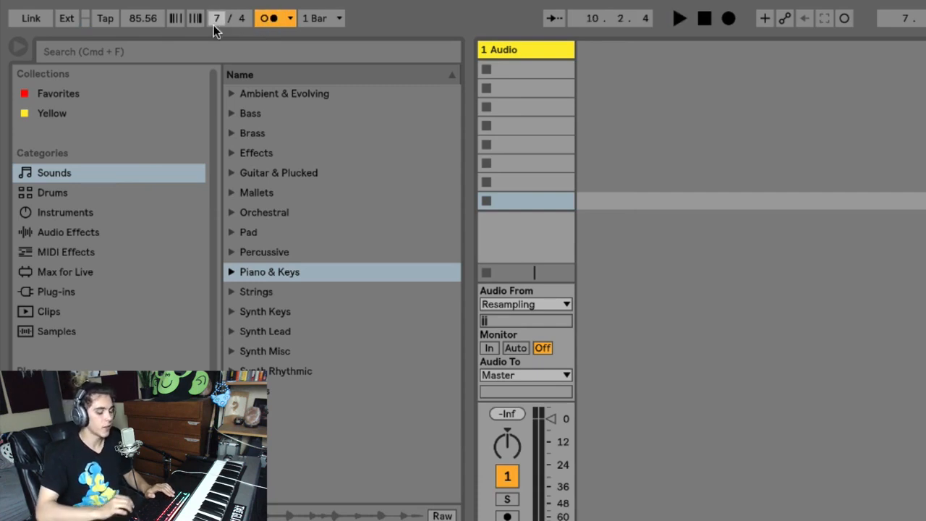
pyautogui.write('4')
pyautogui.press('Return')
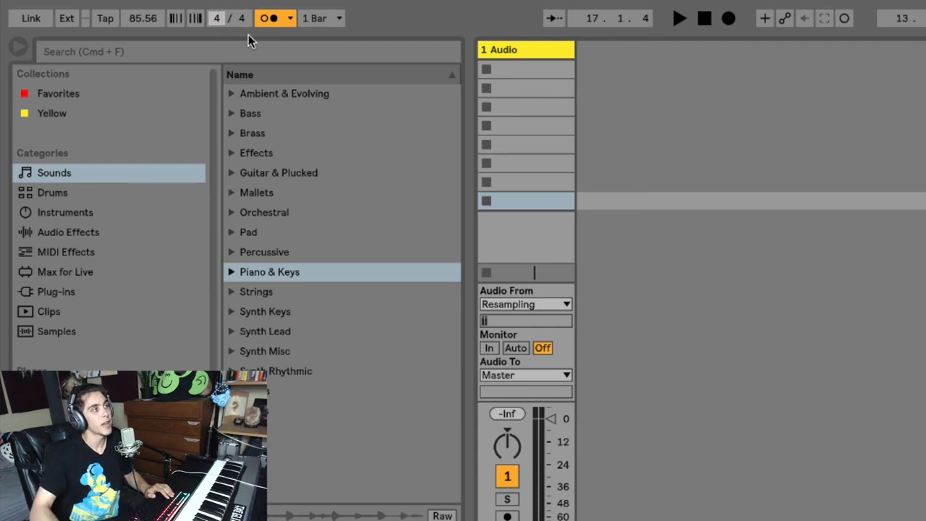
# Step: Play a few beats with the metronome in 4/4 and stop playback
pyautogui.click(247, 35)
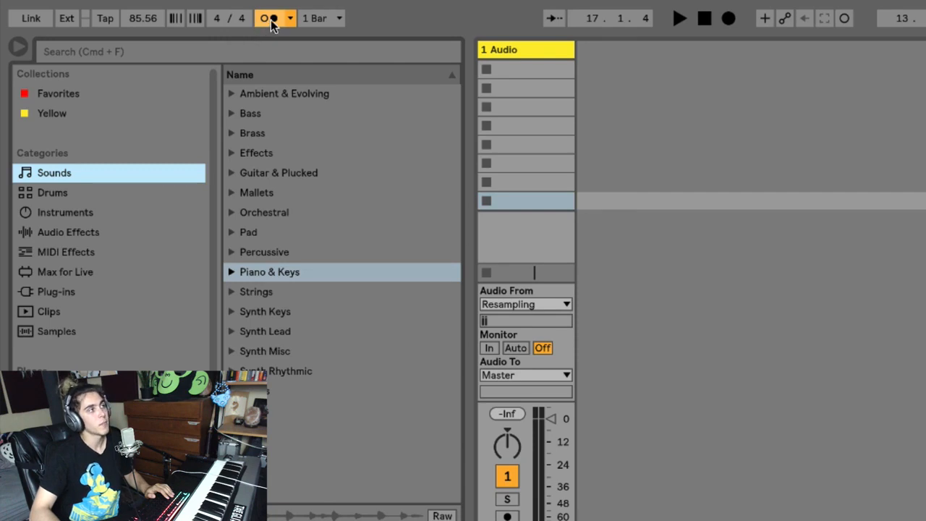
pyautogui.press('space')
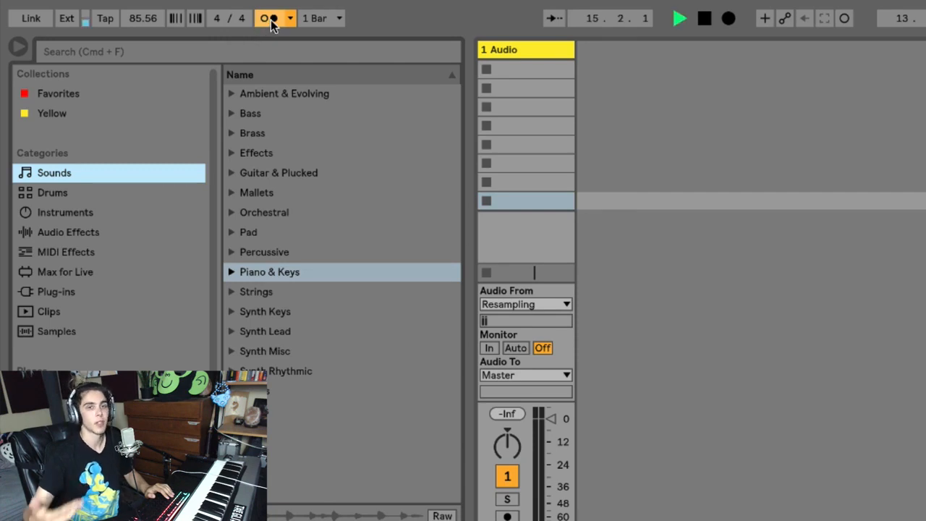
pyautogui.press('space')
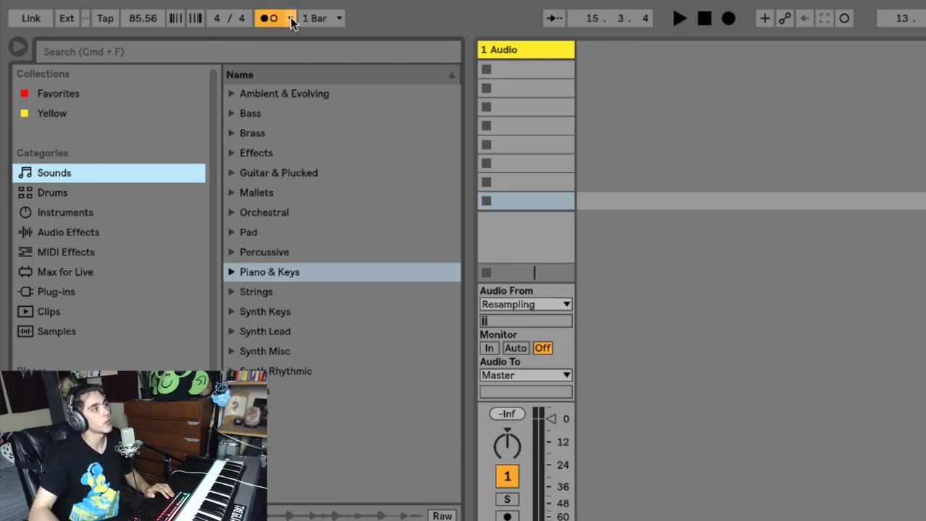
# Step: Review the metronome's count-in, sound and rhythm options without changing them
pyautogui.click(290, 19)
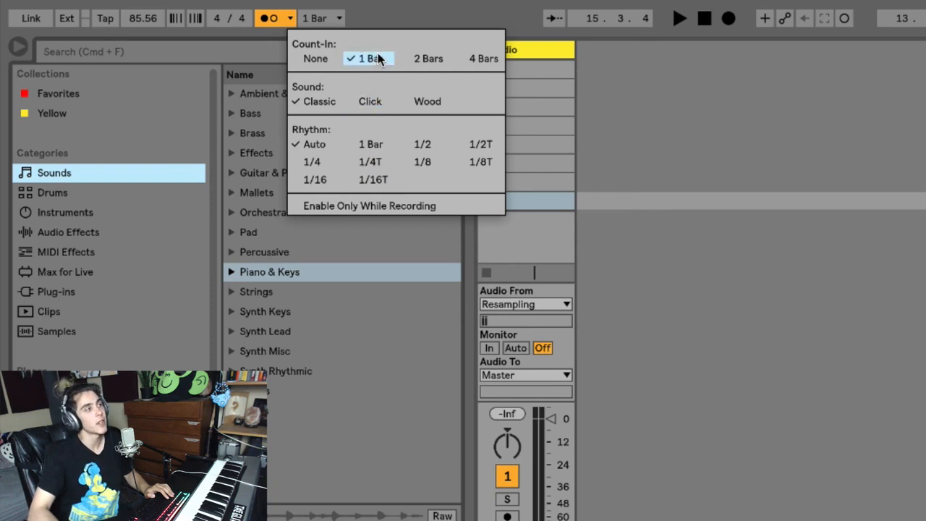
pyautogui.click(267, 24)
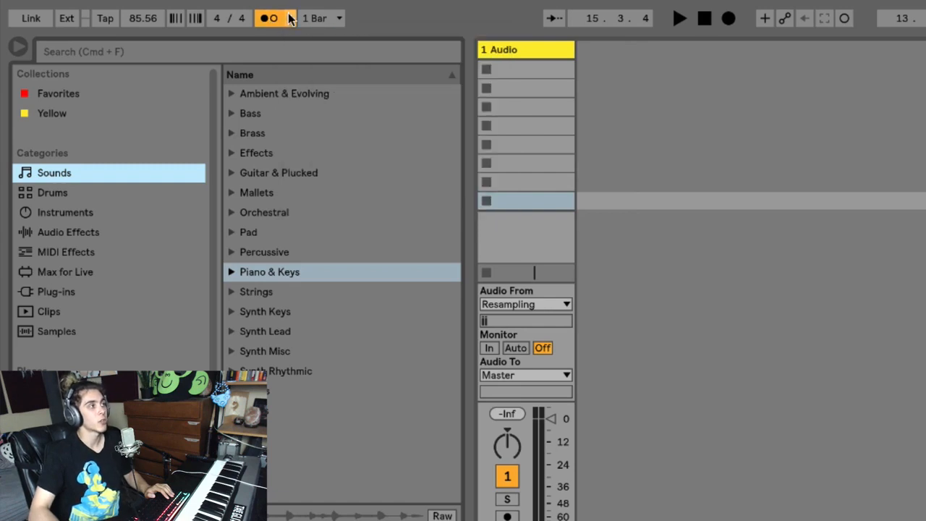
pyautogui.click(290, 18)
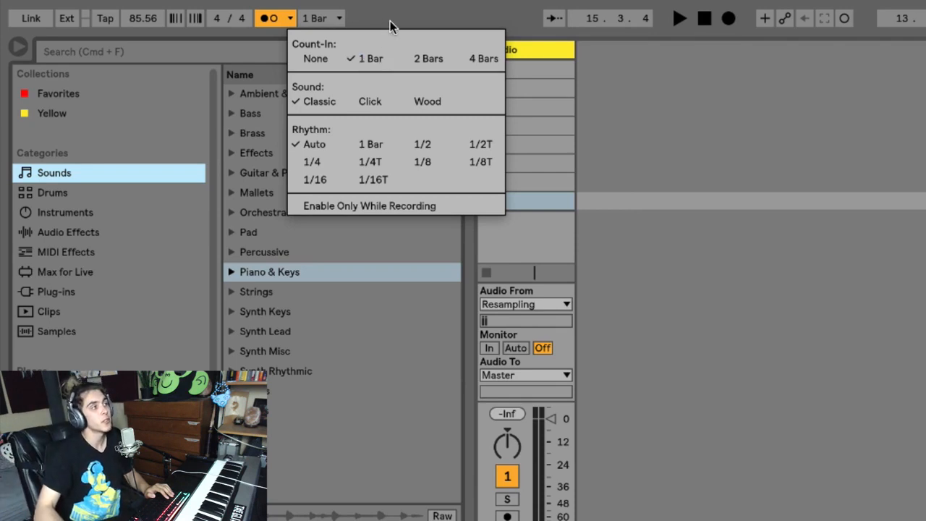
pyautogui.click(390, 22)
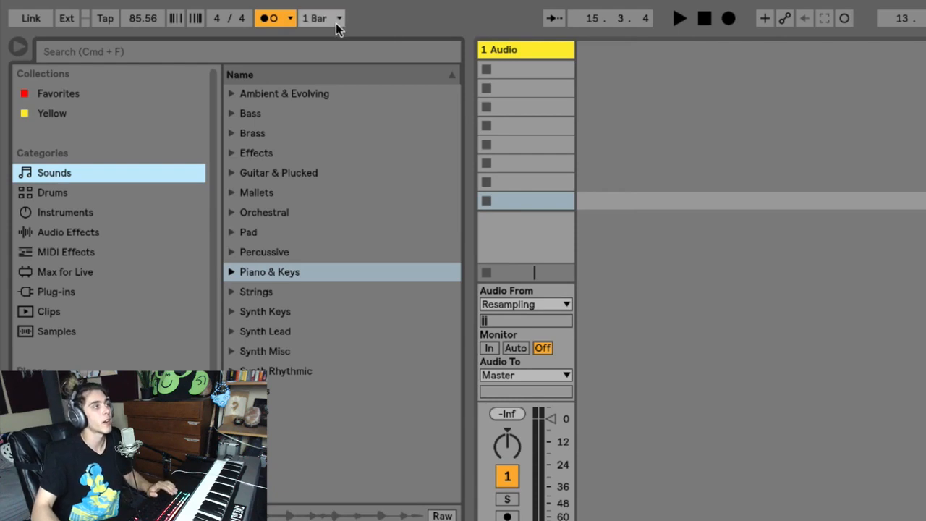
# Step: Turn off the metronome and choose 1 Bar as the global quantization
pyautogui.click(269, 18)
pyautogui.click(321, 17)
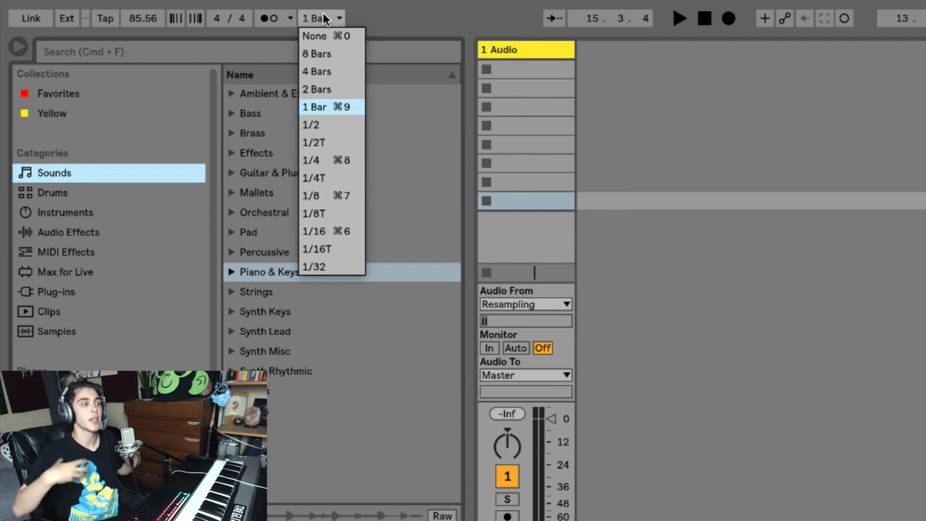
pyautogui.click(323, 110)
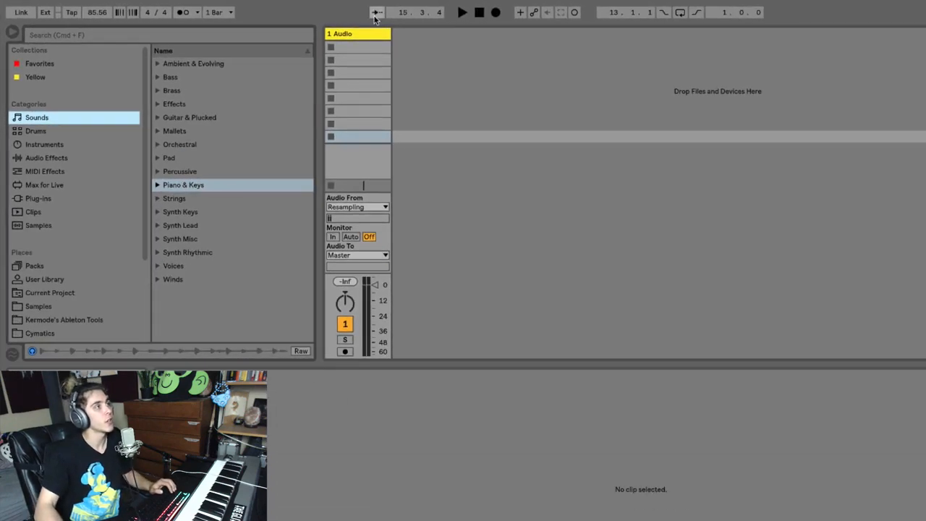
# Step: Switch to the Arrangement View and place the Gt1 R&B Dmaj 98bpm.alc clip on the track at bar 13
pyautogui.press('Tab')
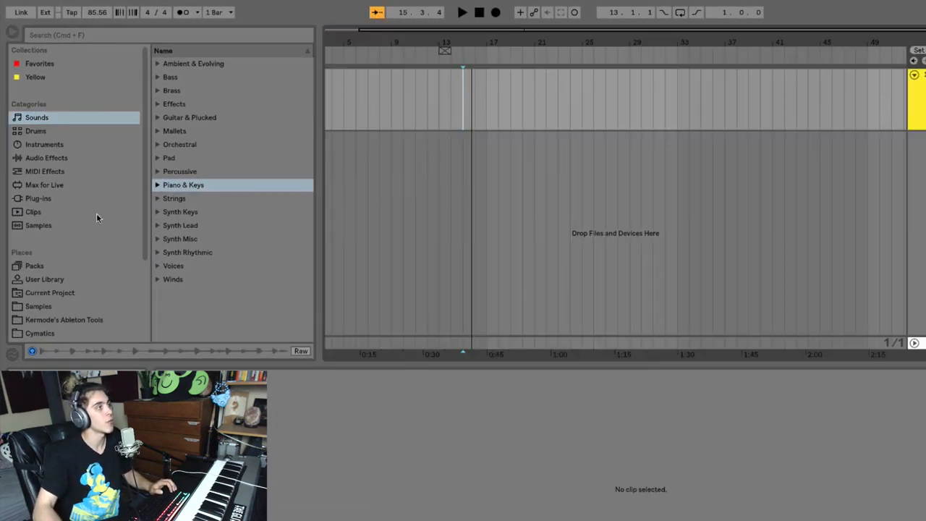
pyautogui.click(33, 211)
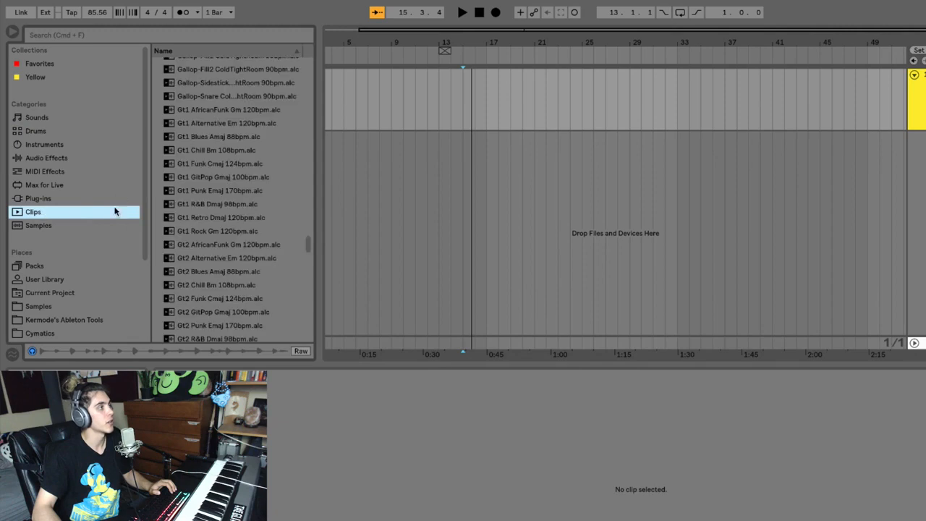
pyautogui.moveTo(217, 207); pyautogui.dragTo(441, 101)
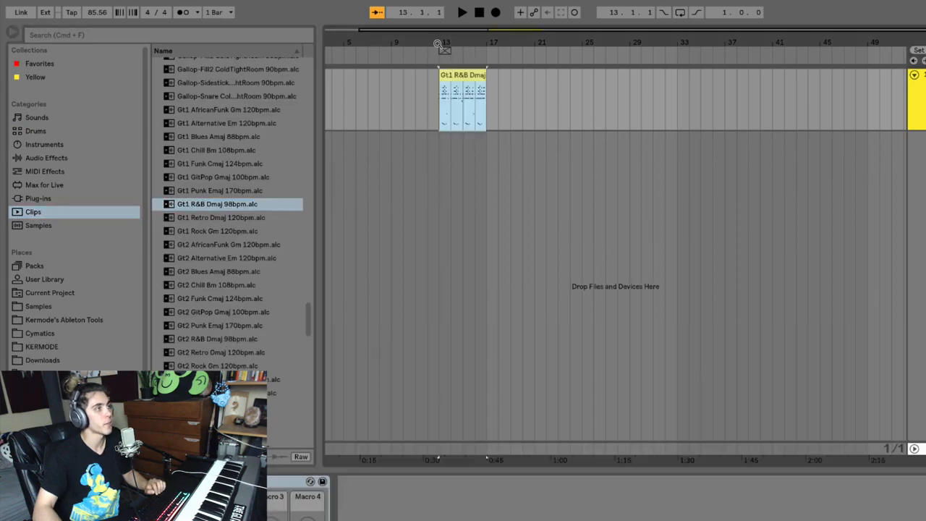
# Step: Play the guitar clip up close with Follow active, and turn Follow off
pyautogui.moveTo(437, 43); pyautogui.dragTo(440, 141)
pyautogui.press('space')
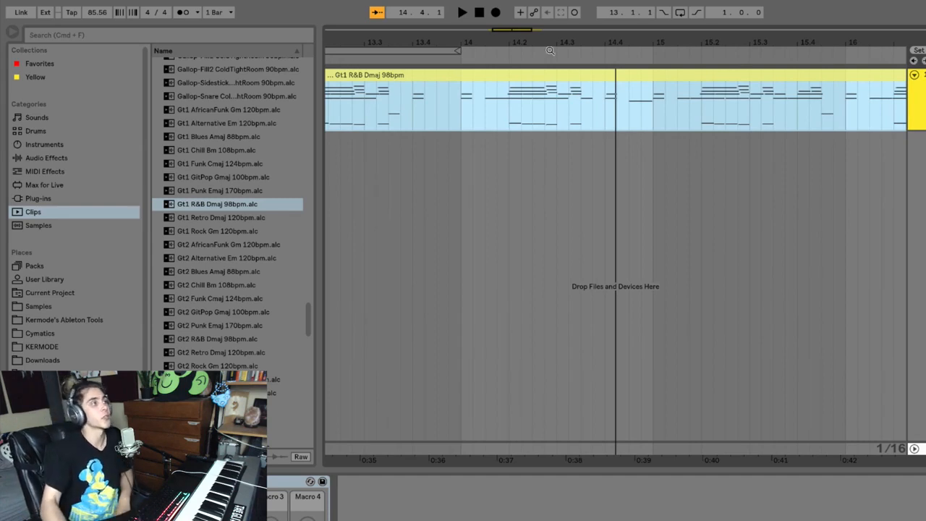
pyautogui.click(377, 13)
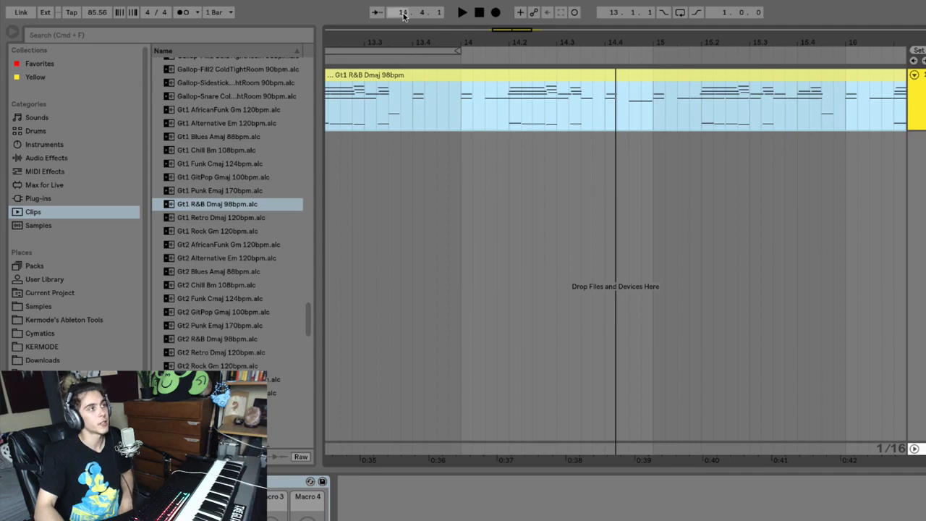
# Step: Set the arrangement position to 14.2.2, play the clip from there and stop
pyautogui.moveTo(442, 16); pyautogui.dragTo(442, 21)
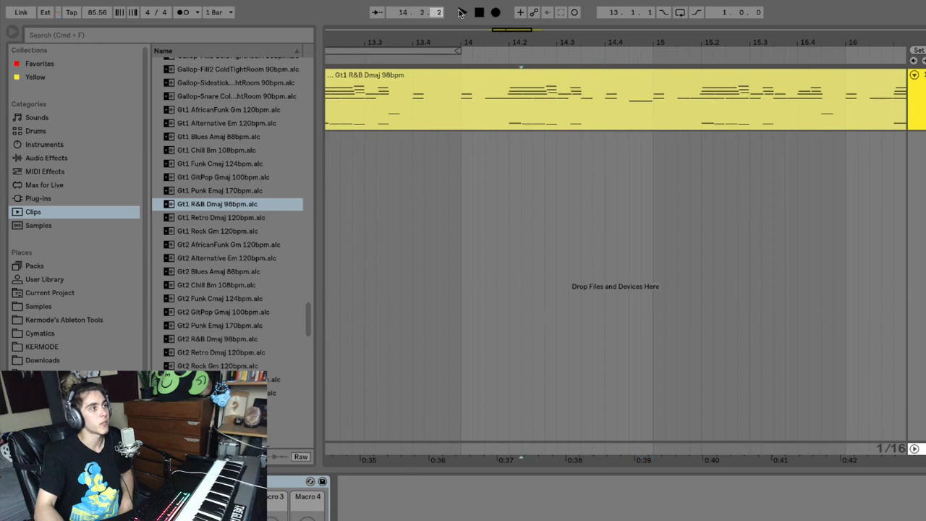
pyautogui.press('space')
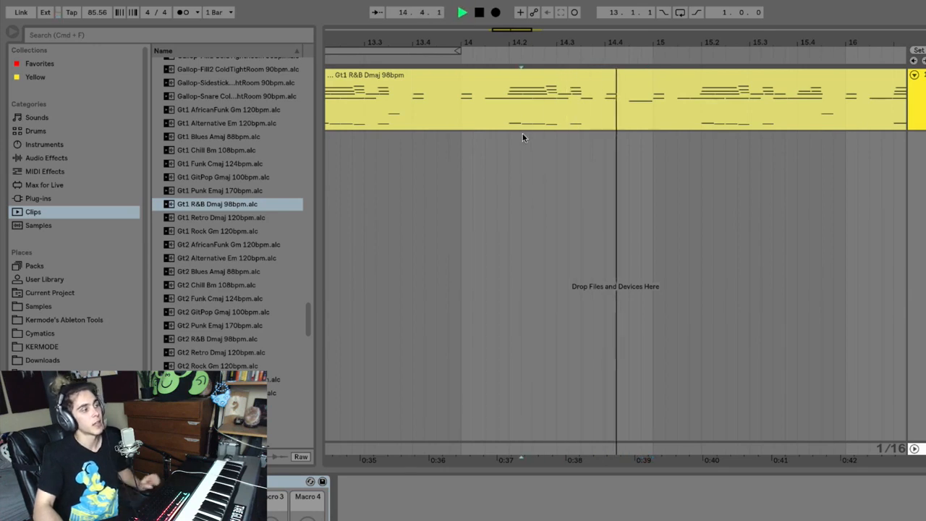
pyautogui.press('space')
# Step: Set the insert marker in the guitar clip at 13.4.1, play from there and stop
pyautogui.click(414, 121)
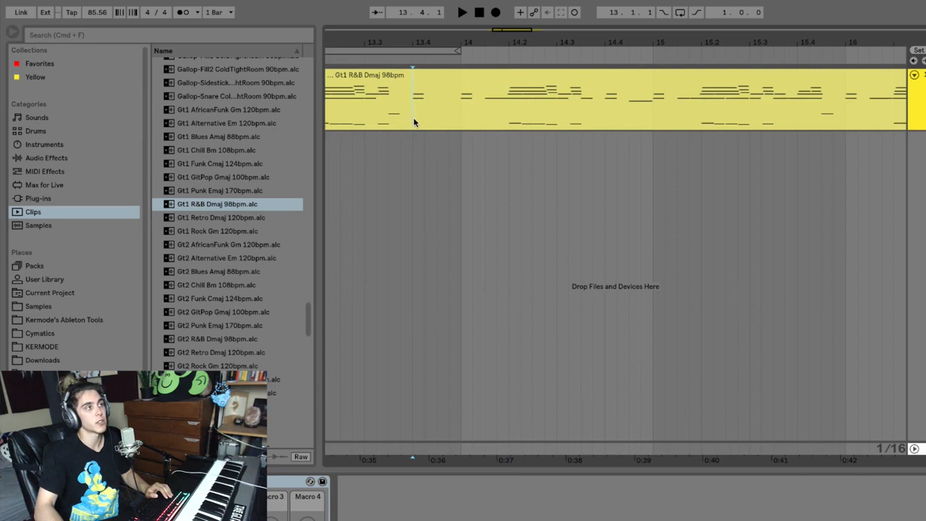
pyautogui.click(460, 13)
pyautogui.click(479, 12)
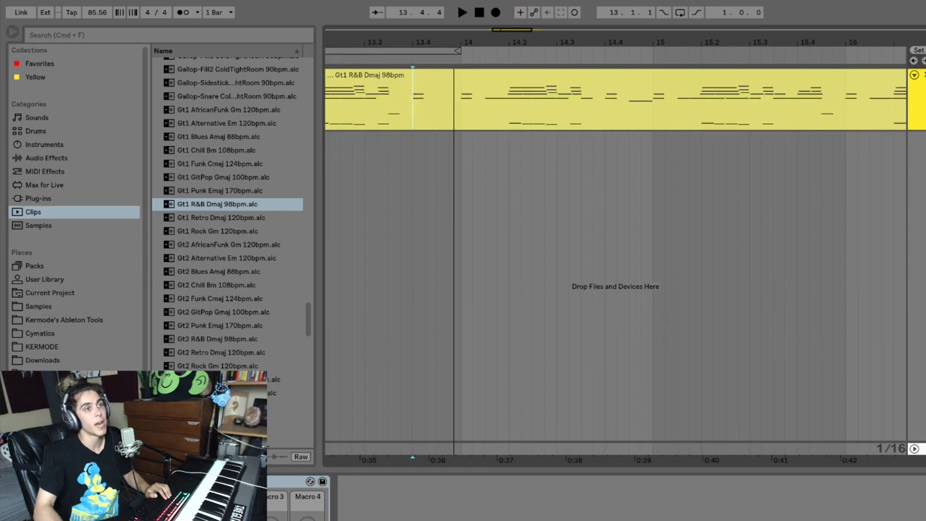
# Step: Record a take over the guitar clip from 13.4.1 without MIDI overdub, play it back and undo the recording
pyautogui.click(495, 13)
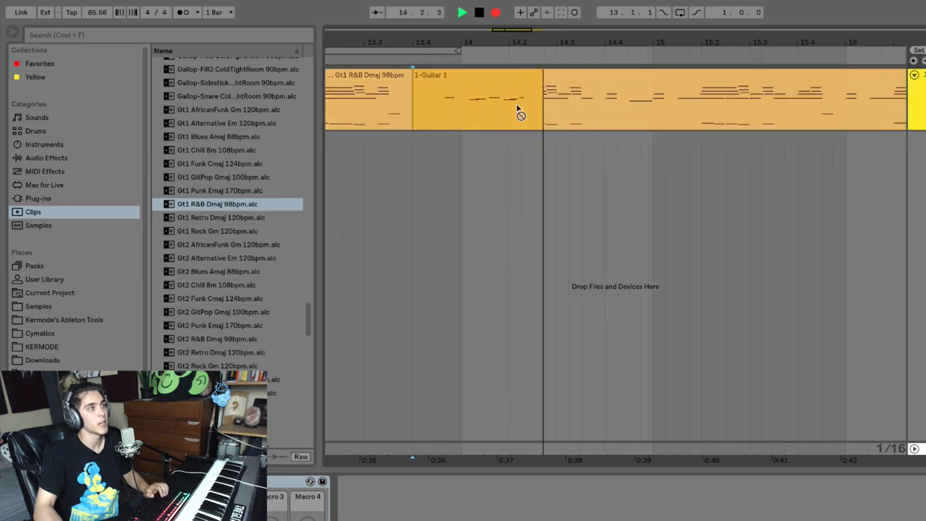
pyautogui.press('space')
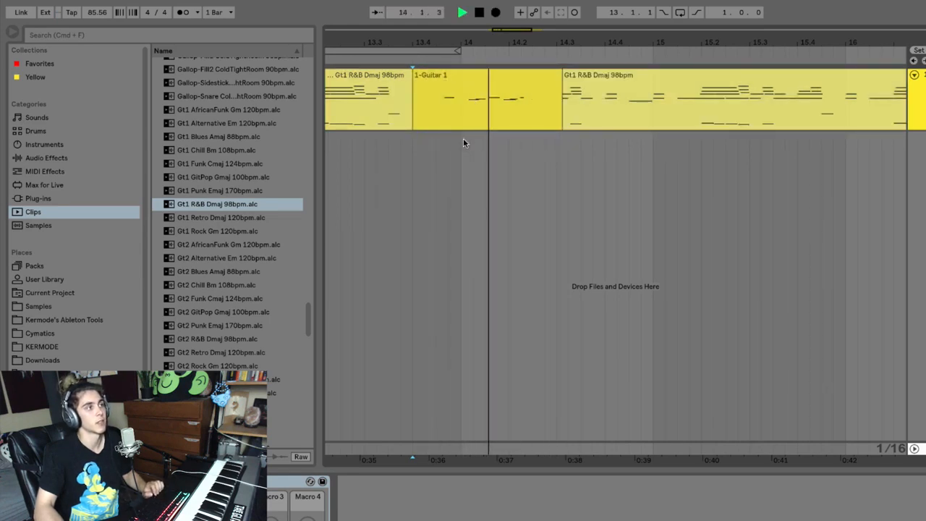
pyautogui.press('space')
pyautogui.press('super+z')
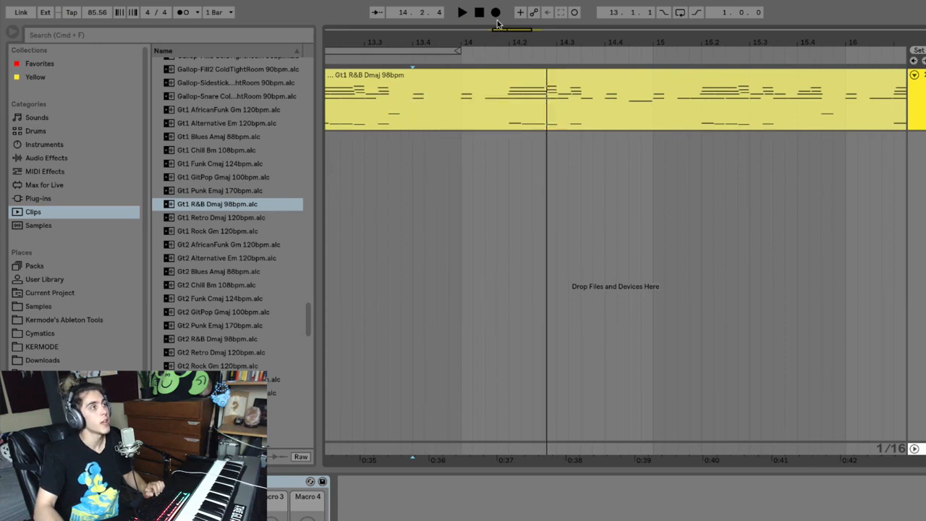
# Step: Turn on MIDI Arrangement Overdub, record a second take over the guitar clip from 13.4.1 and play it back
pyautogui.click(521, 14)
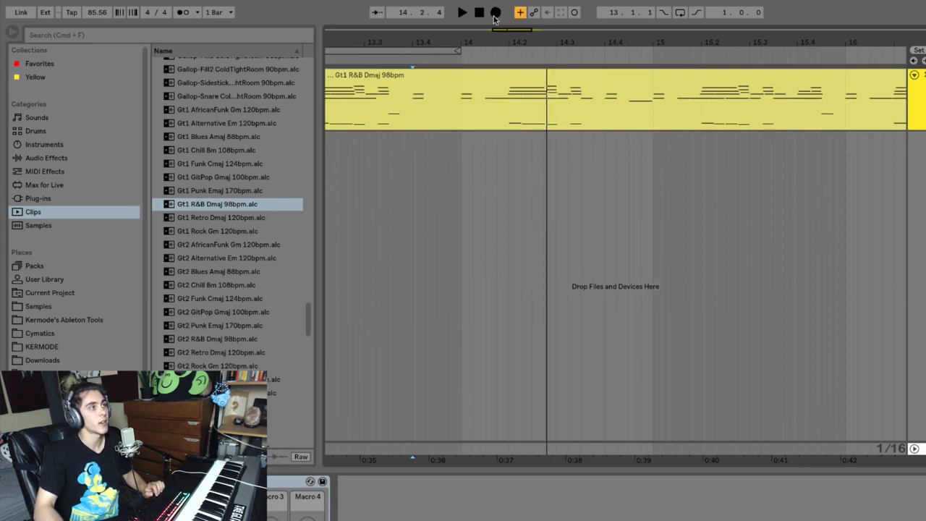
pyautogui.click(496, 13)
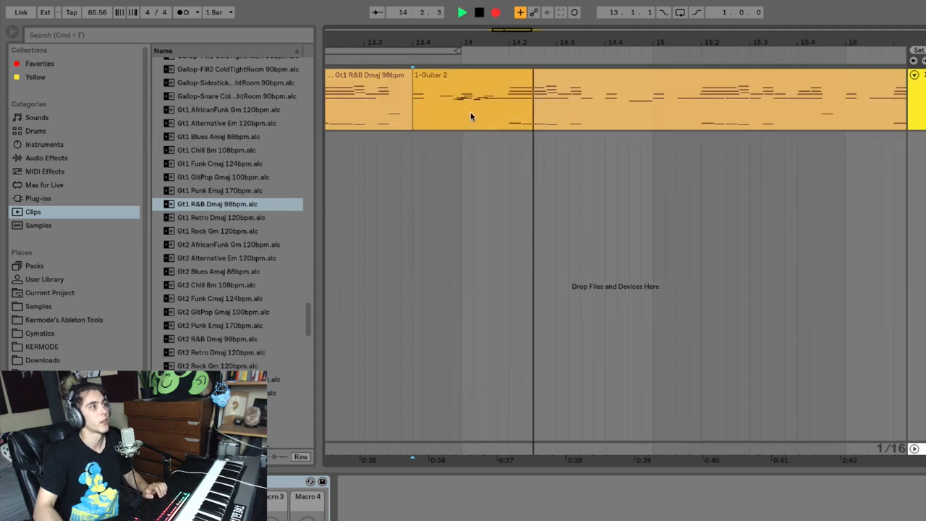
pyautogui.press('space')
pyautogui.press('space')
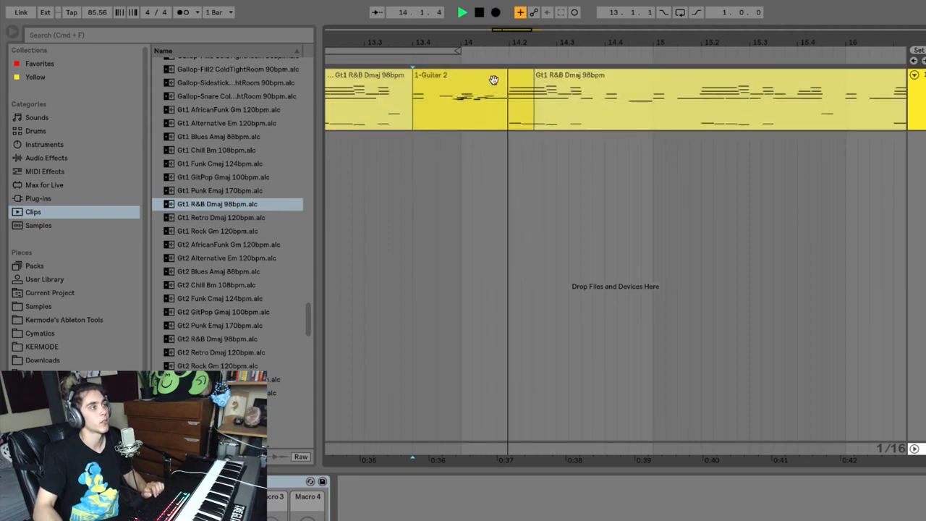
pyautogui.press('space')
# Step: Compare the overdubbed clip with the original through undo and redo, leaving the take undone and MIDI overdub off
pyautogui.click(518, 77)
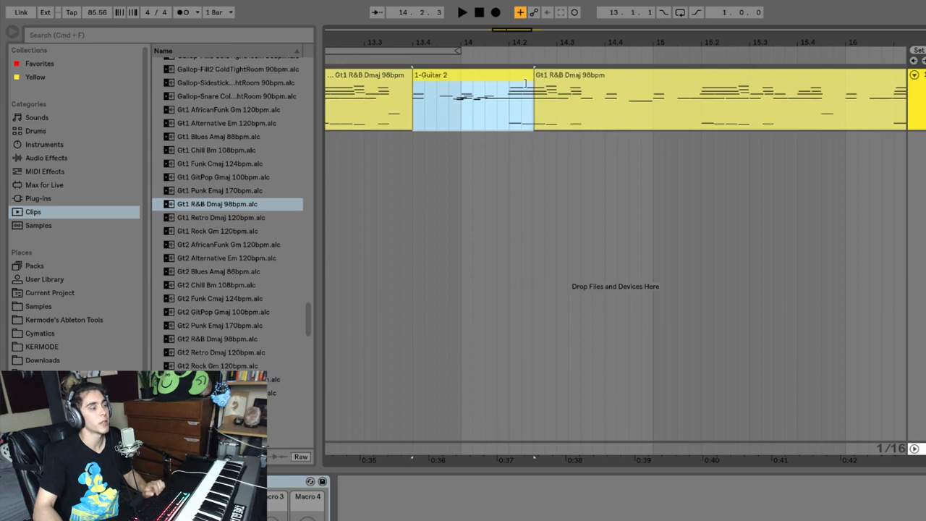
pyautogui.press('super+z')
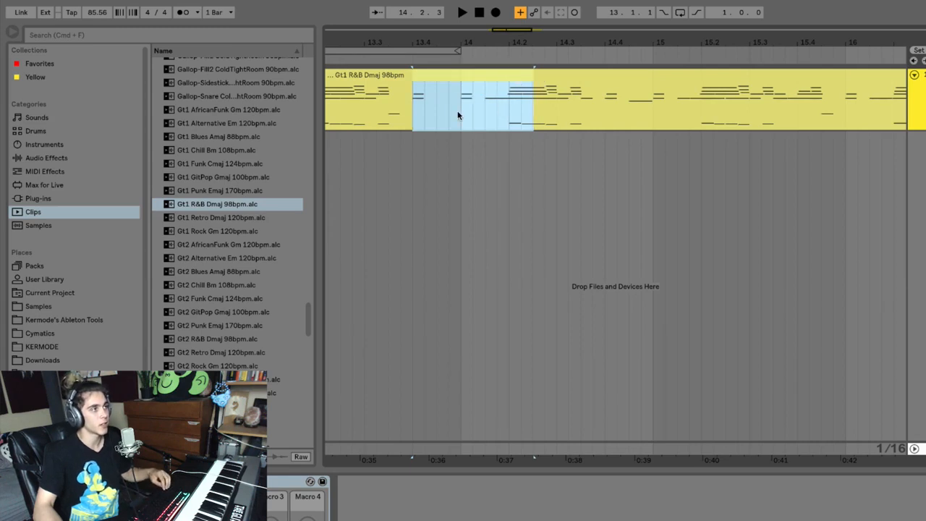
pyautogui.press('super+shift+z')
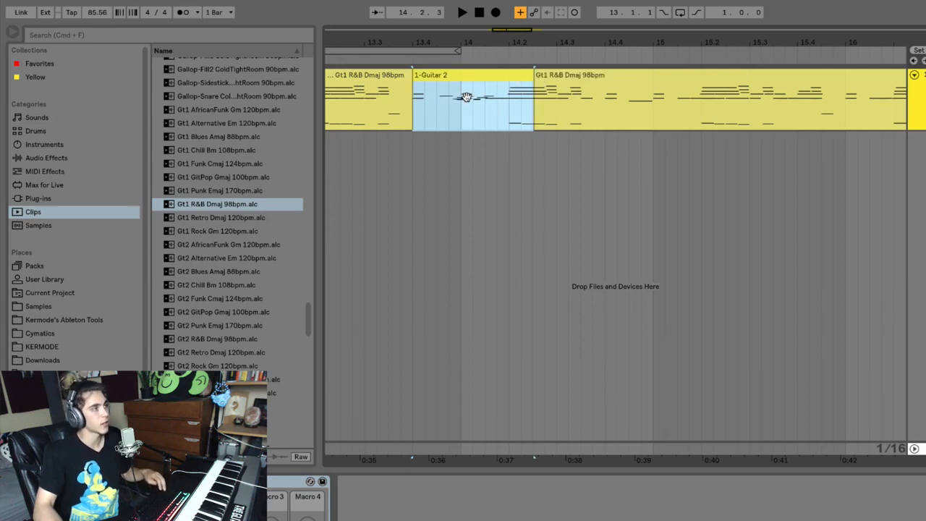
pyautogui.press('super+z')
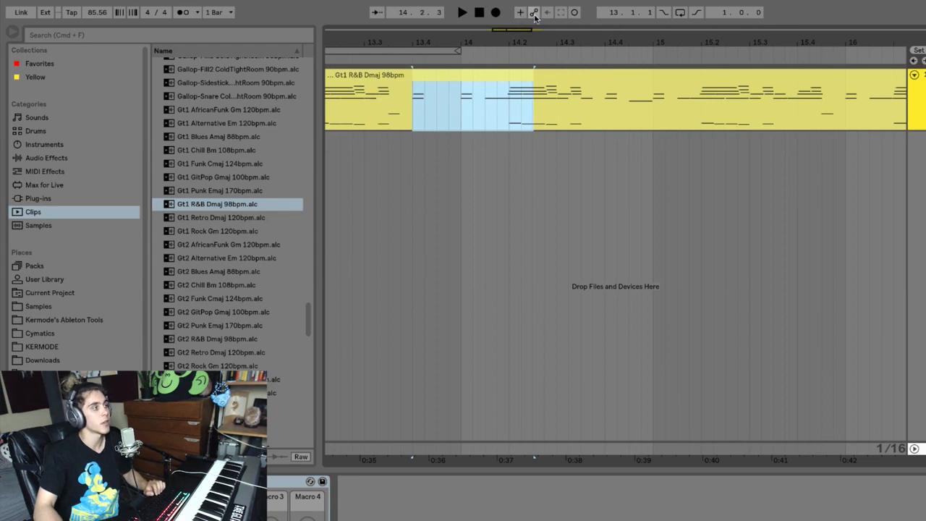
pyautogui.press('super+z')
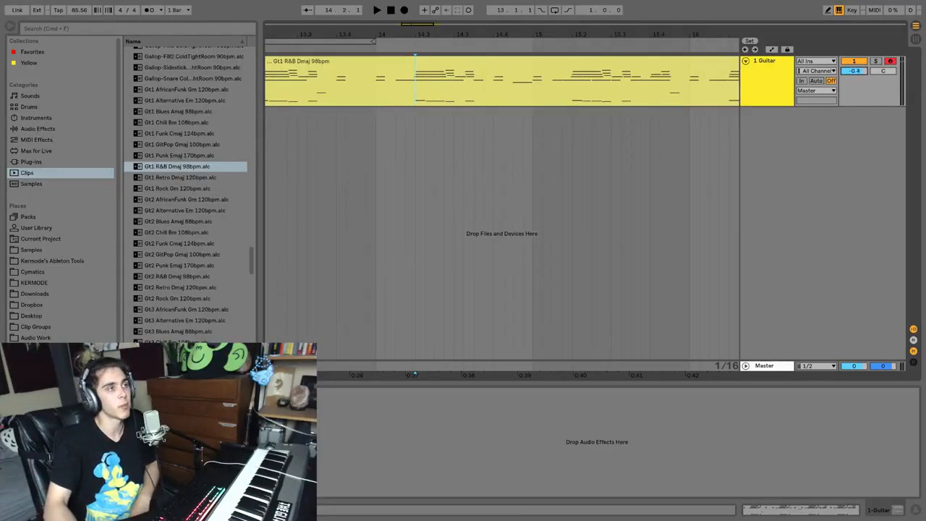
# Step: Lower the Guitar track volume to -6.7 dB, audition the clip from 14.2.1 and show the track volume automation
pyautogui.moveTo(854, 70)
pyautogui.mouseDown()
pyautogui.moveTo(853, 83)
pyautogui.moveTo(853, 67)
pyautogui.mouseUp()
pyautogui.press('space')
pyautogui.press('space')
pyautogui.press('space')
pyautogui.press('space')
pyautogui.rightClick(853, 70)
pyautogui.click(796, 76)
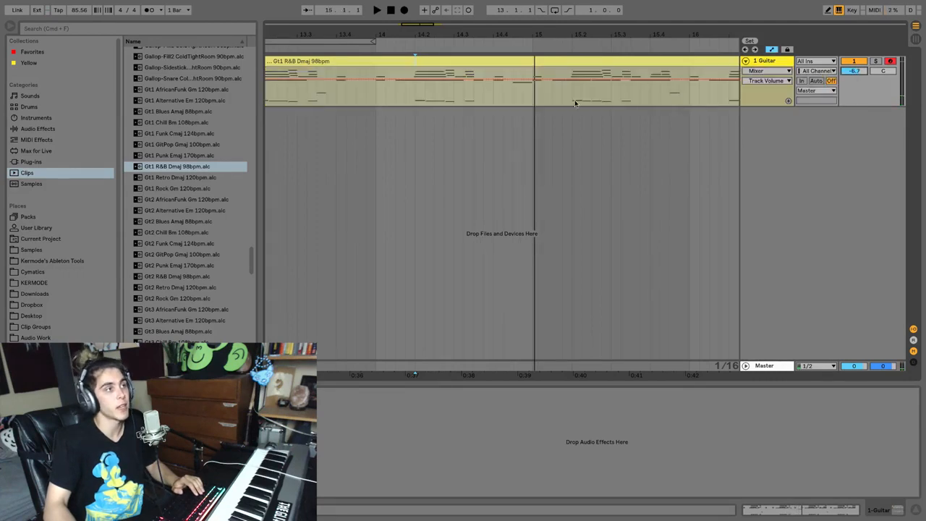
# Step: Try a track volume automation ramp from silence at 14.2 up to -6.7 dB at 14.4, play it and undo it
pyautogui.click(491, 80)
pyautogui.moveTo(416, 79); pyautogui.dragTo(417, 106)
pyautogui.click(416, 89)
pyautogui.press('space')
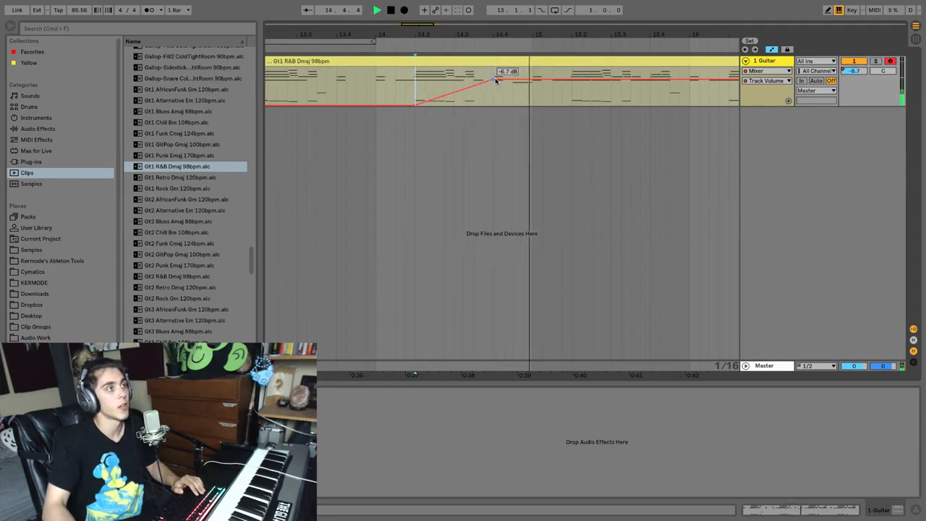
pyautogui.press('space')
pyautogui.press('super+z')
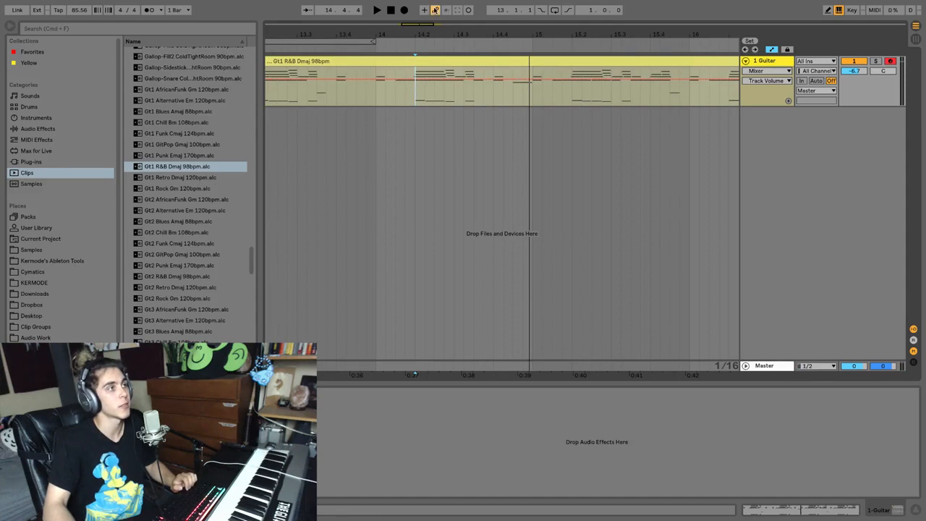
# Step: With Automation Arm on and the Guitar track disarmed, record track volume moves from 14.2 and play them back
pyautogui.click(404, 11)
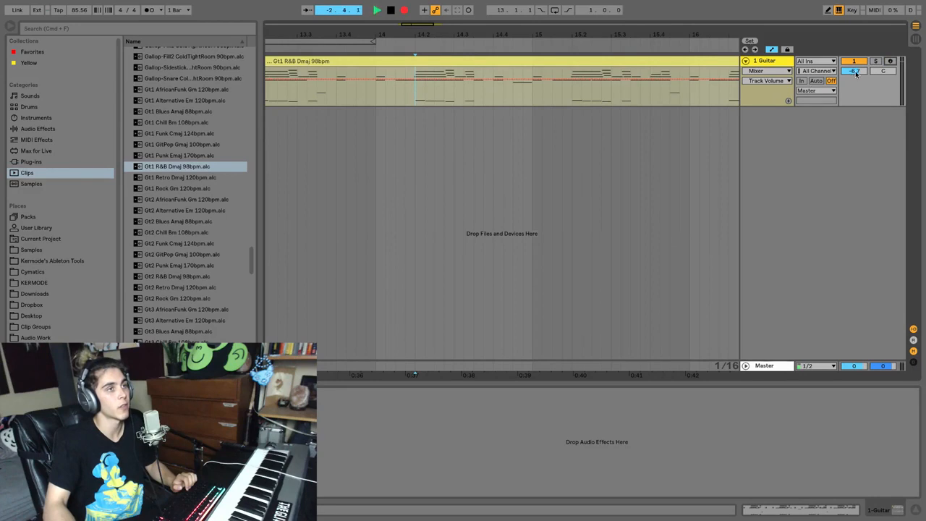
pyautogui.moveTo(853, 71)
pyautogui.mouseDown()
pyautogui.moveTo(854, 92)
pyautogui.moveTo(853, 61)
pyautogui.moveTo(853, 112)
pyautogui.mouseUp()
pyautogui.press('space')
pyautogui.press('space')
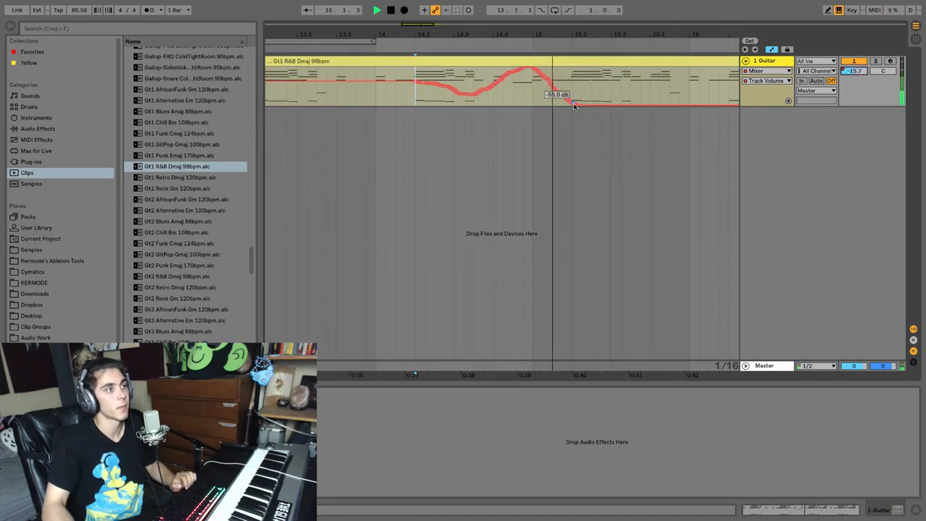
pyautogui.click(394, 10)
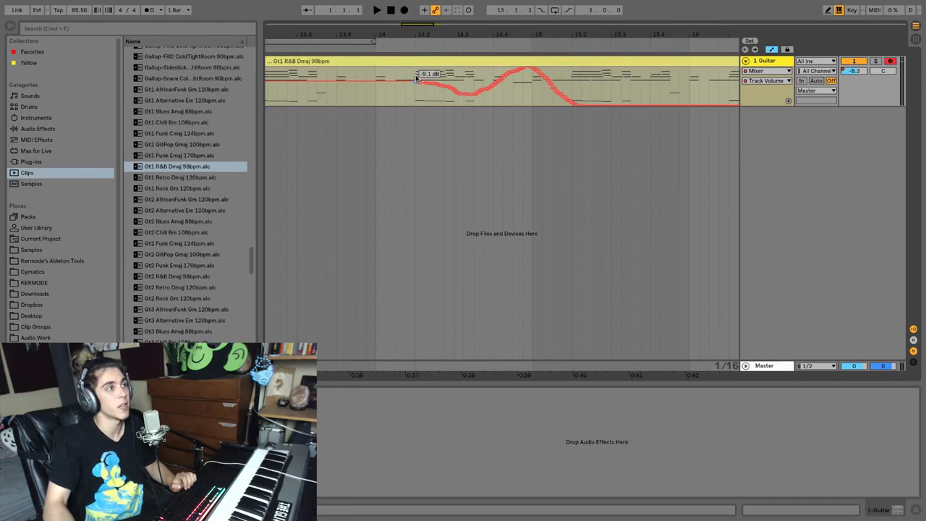
# Step: Record volume moves from 14.2 with the Guitar track armed so a new clip is recorded too, and undo the take
pyautogui.click(414, 73)
pyautogui.click(404, 10)
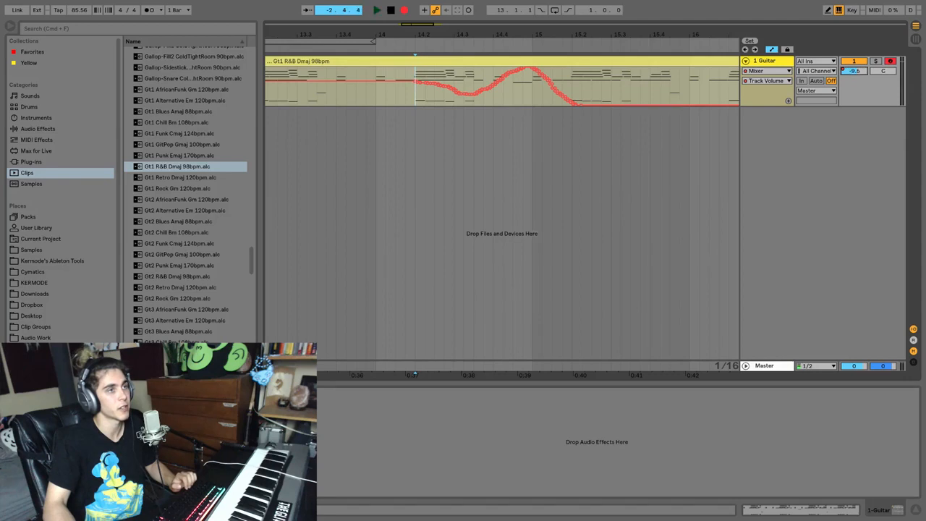
pyautogui.moveTo(854, 71); pyautogui.dragTo(853, 99)
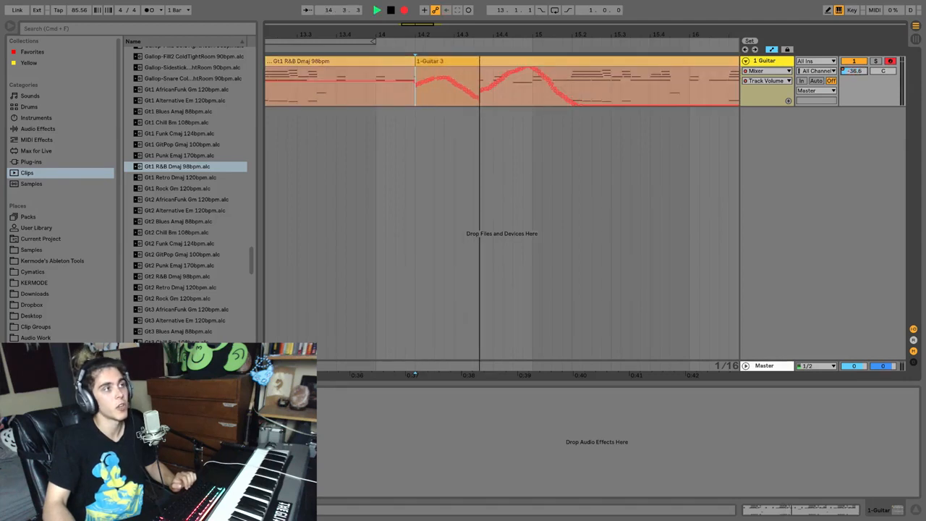
pyautogui.press('space')
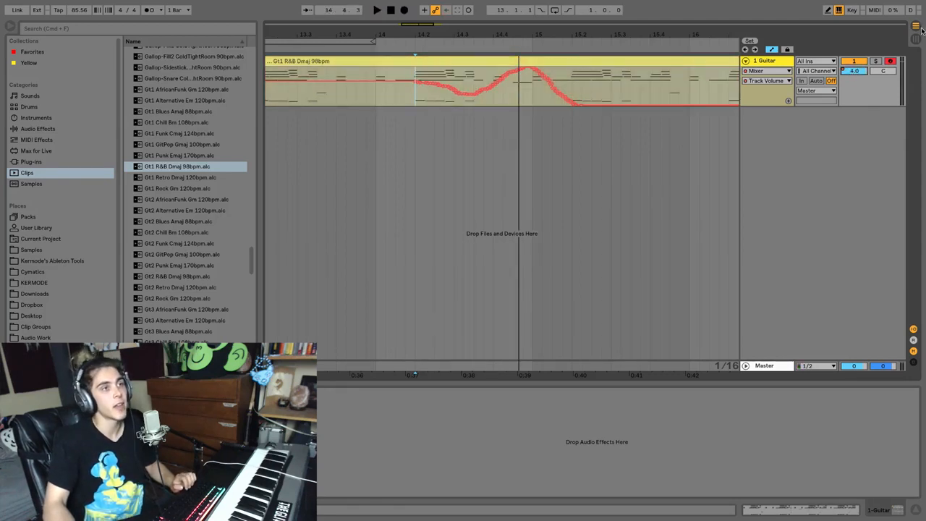
# Step: Delete the recorded volume automation between 14.2 and 15.2, reset the track volume to 0 dB and turn Automation Arm off
pyautogui.moveTo(422, 75); pyautogui.dragTo(582, 98)
pyautogui.click(890, 62)
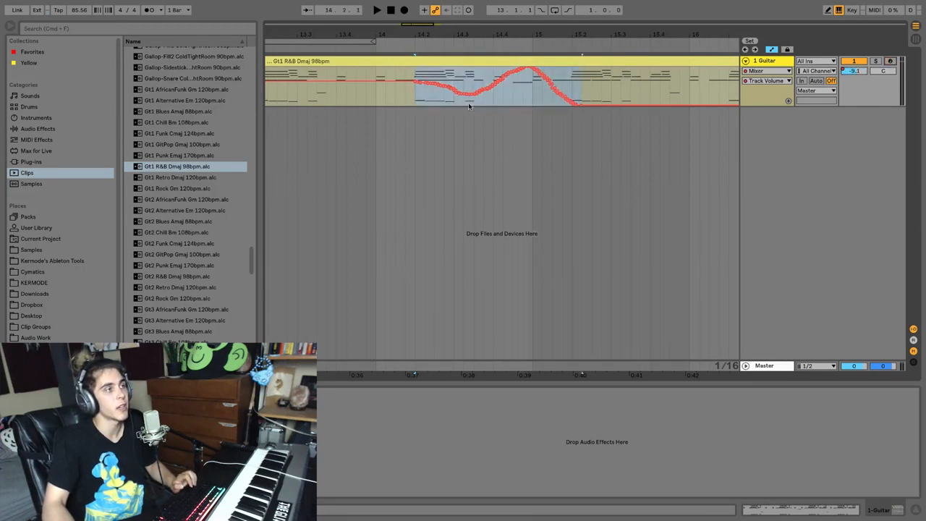
pyautogui.press('Delete')
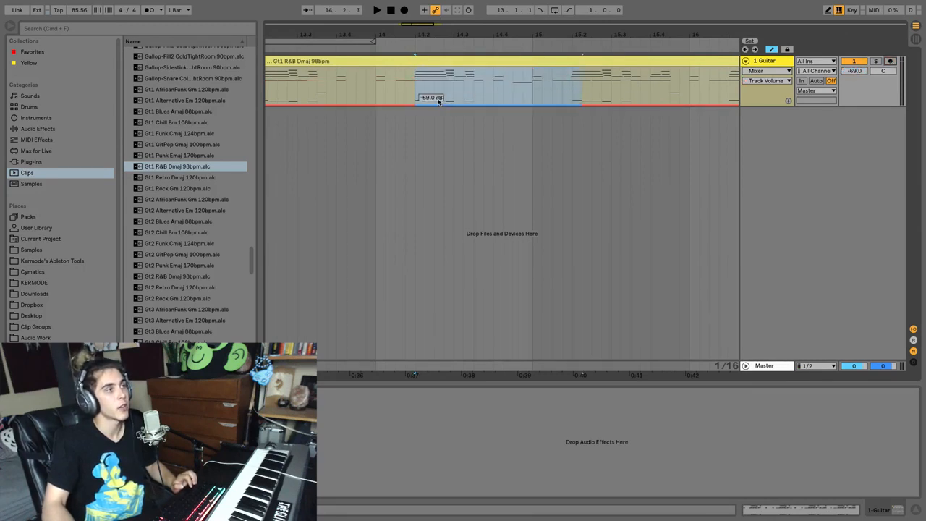
pyautogui.doubleClick(842, 72)
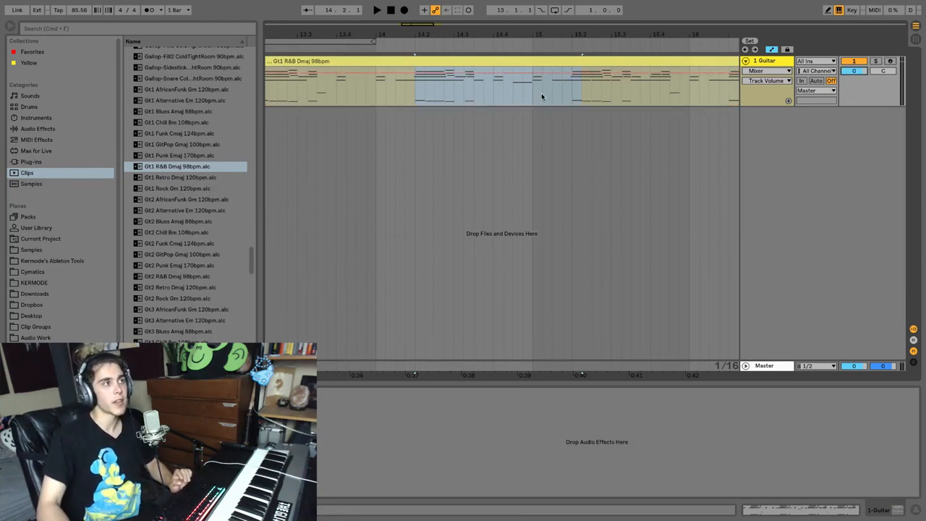
pyautogui.click(436, 11)
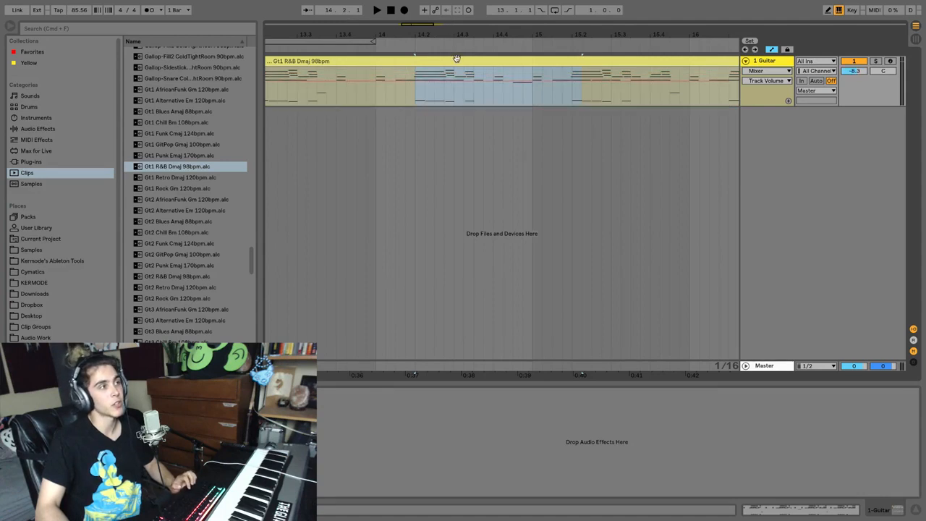
# Step: Draw a track volume automation ramp rising from silence just before 14.2 to a higher level at about 14.4
pyautogui.moveTo(459, 73); pyautogui.dragTo(412, 105)
pyautogui.rightClick(864, 70)
pyautogui.click(854, 78)
pyautogui.click(492, 76)
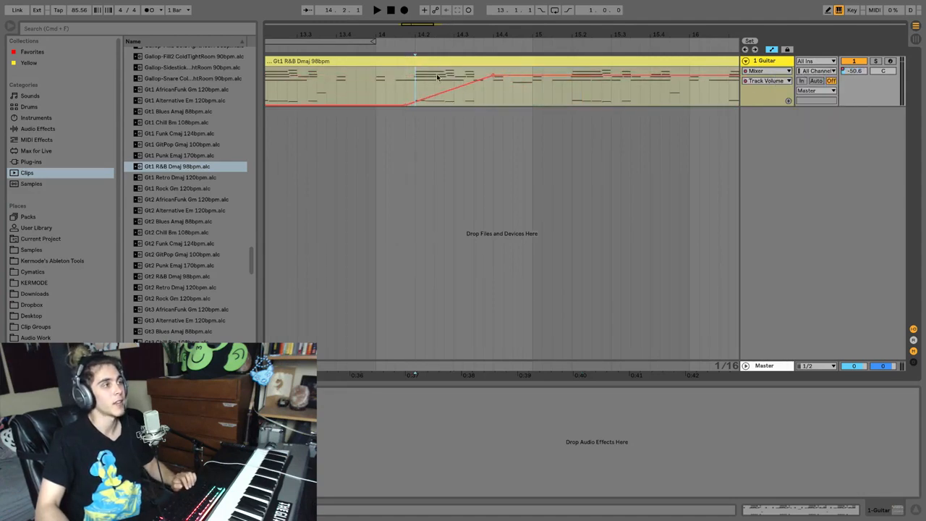
# Step: Override the volume automation with a track volume of -12.9 dB, re-enable automation and undo the automation edits
pyautogui.moveTo(853, 70); pyautogui.dragTo(853, 59)
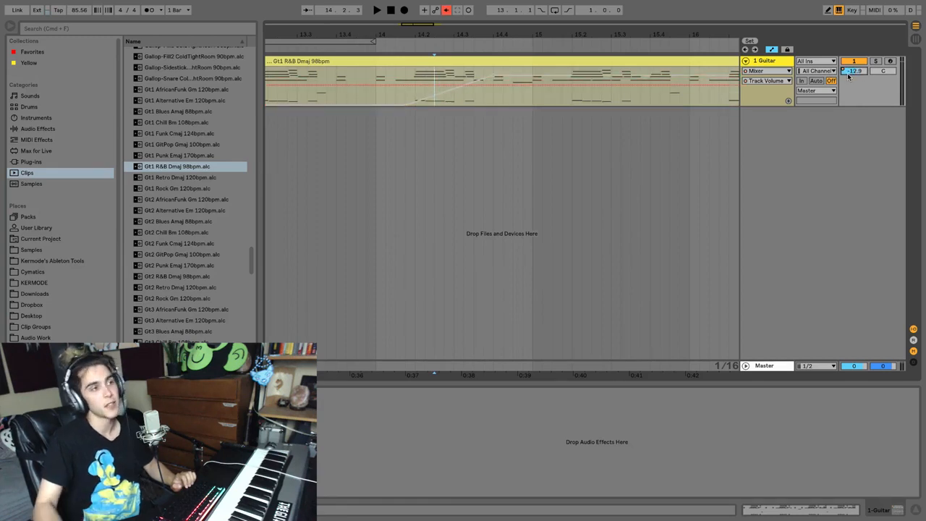
pyautogui.click(447, 10)
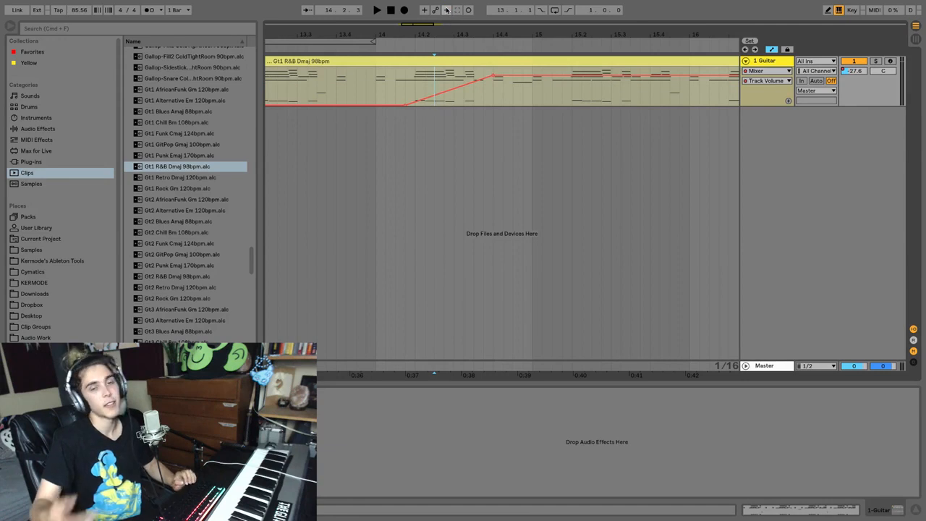
pyautogui.press('super+z')
pyautogui.press('super+z')
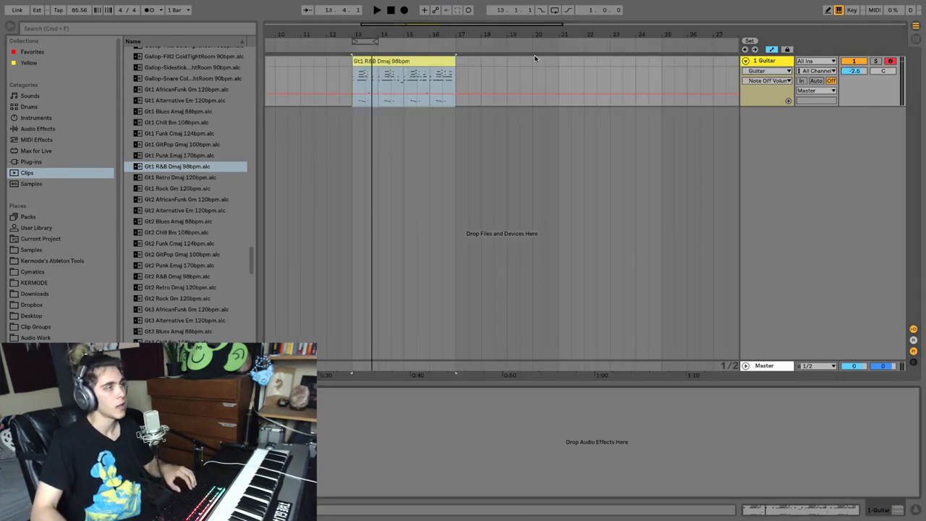
# Step: Stop playback past the clip and load the Analog instrument onto the guitar clip's track
pyautogui.click(514, 47)
pyautogui.press('space')
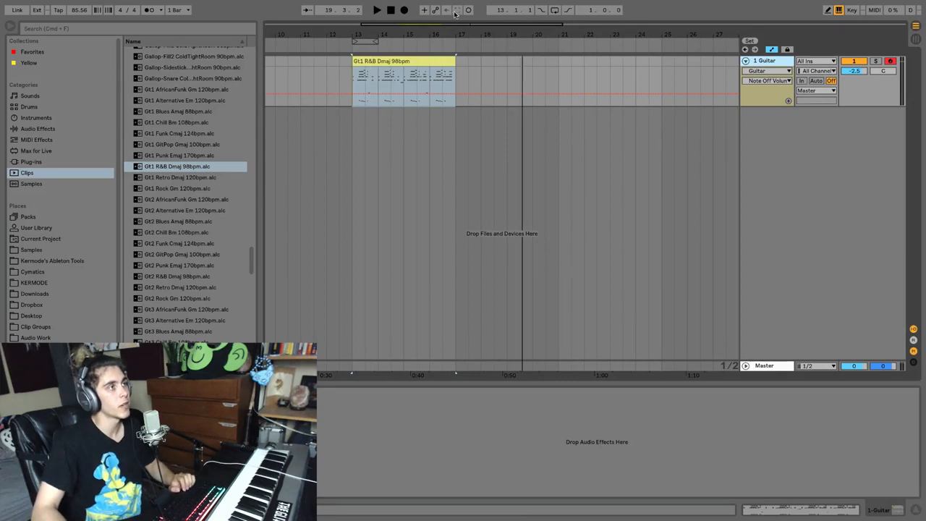
pyautogui.click(36, 118)
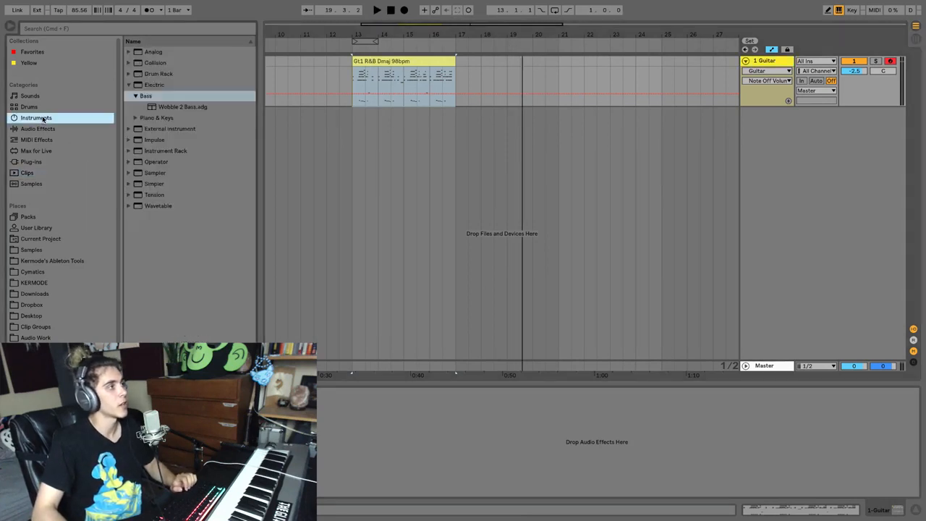
pyautogui.click(158, 53)
pyautogui.moveTo(396, 63); pyautogui.dragTo(394, 62)
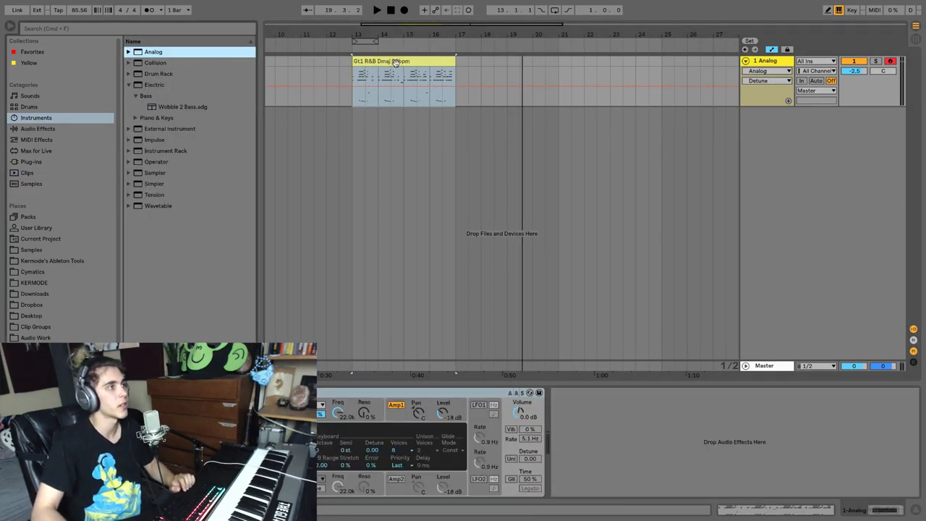
# Step: Place the insert marker at 18.1.1, play notes on the Analog track and capture them as a MIDI clip
pyautogui.click(486, 75)
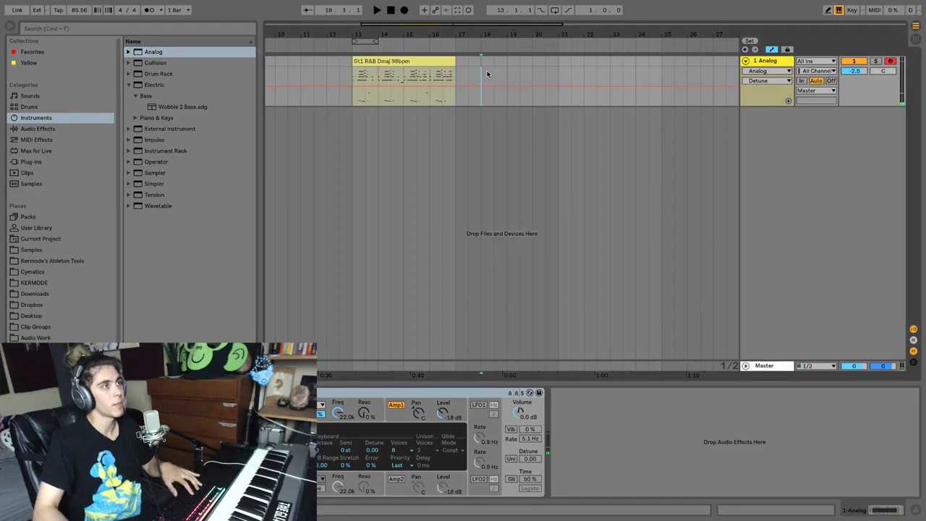
pyautogui.press('a')
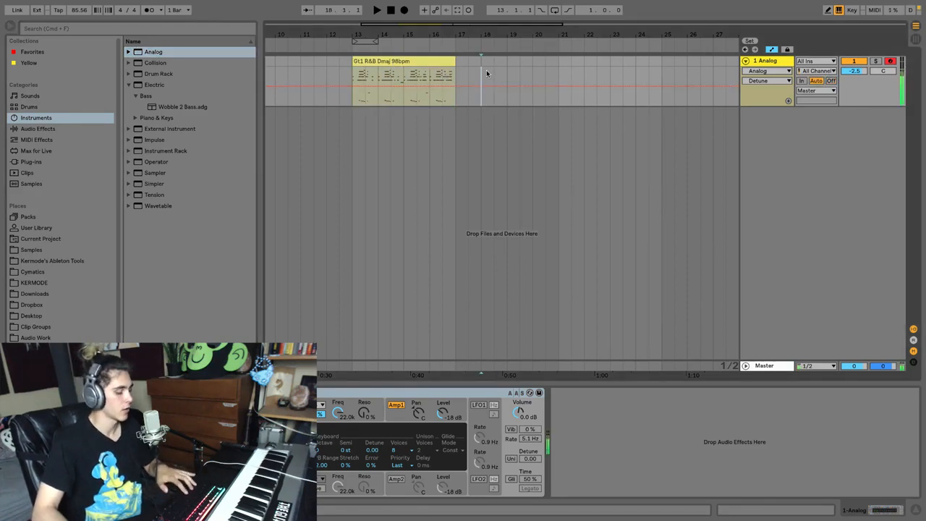
pyautogui.press('a')
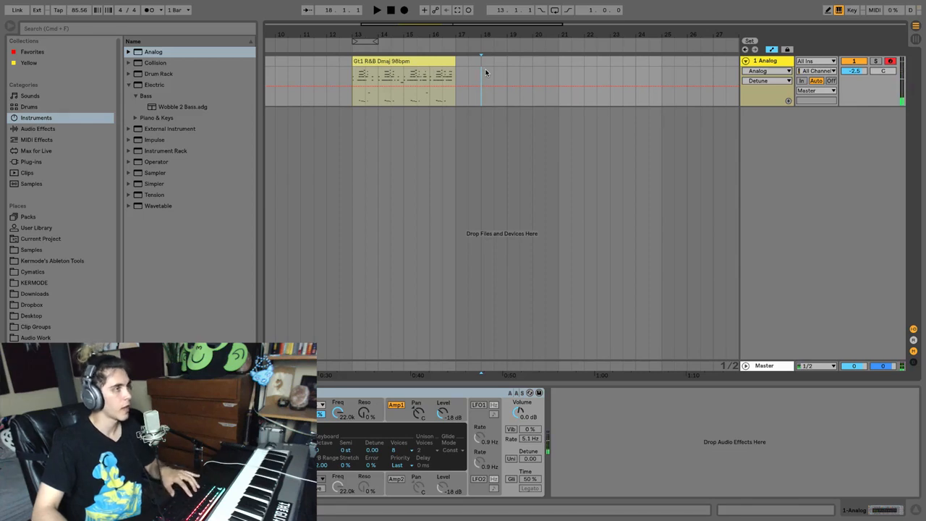
pyautogui.click(456, 9)
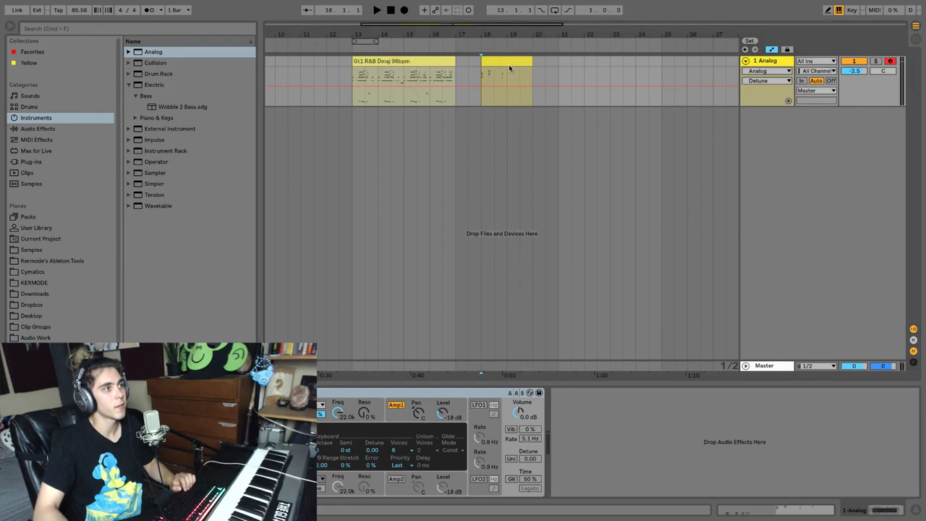
# Step: Play back the clip captured at bar 18, stop playback and select the clip's full time range
pyautogui.press('space')
pyautogui.scroll(2, 494, 112)
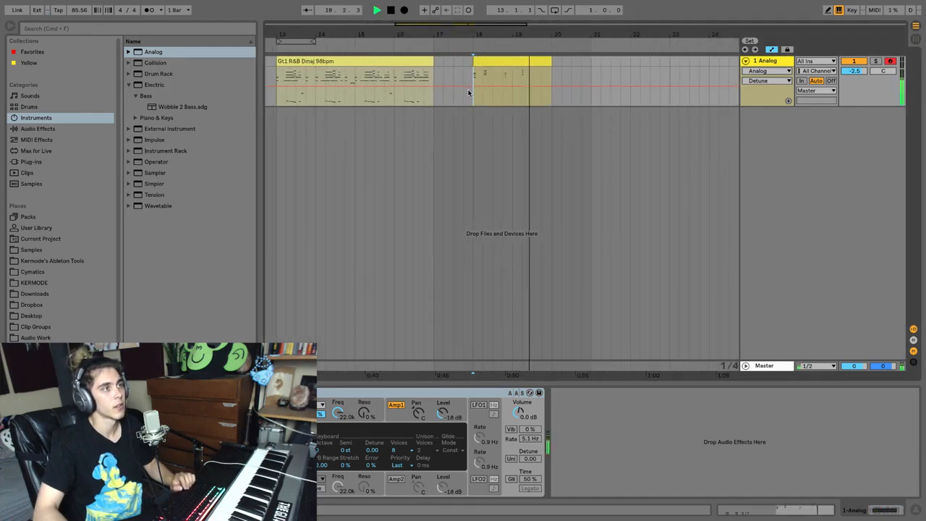
pyautogui.press('space')
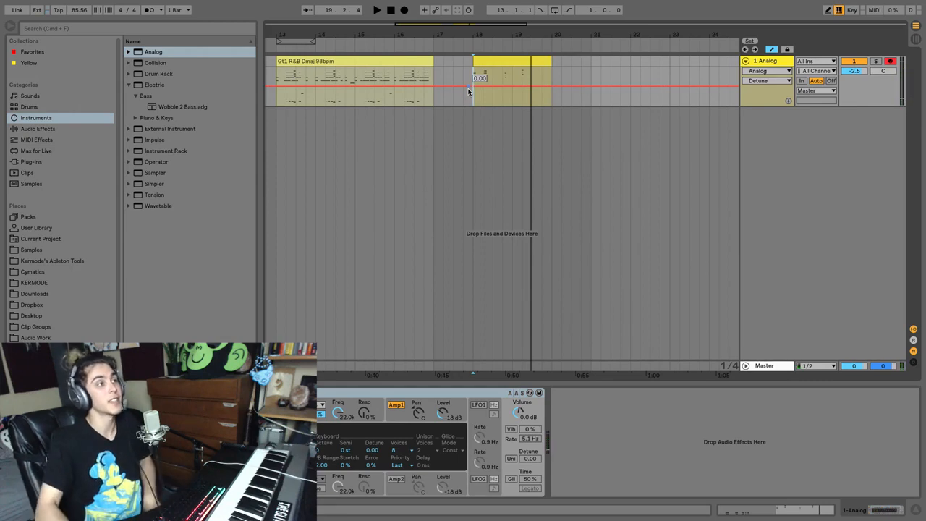
pyautogui.moveTo(471, 90); pyautogui.dragTo(557, 80)
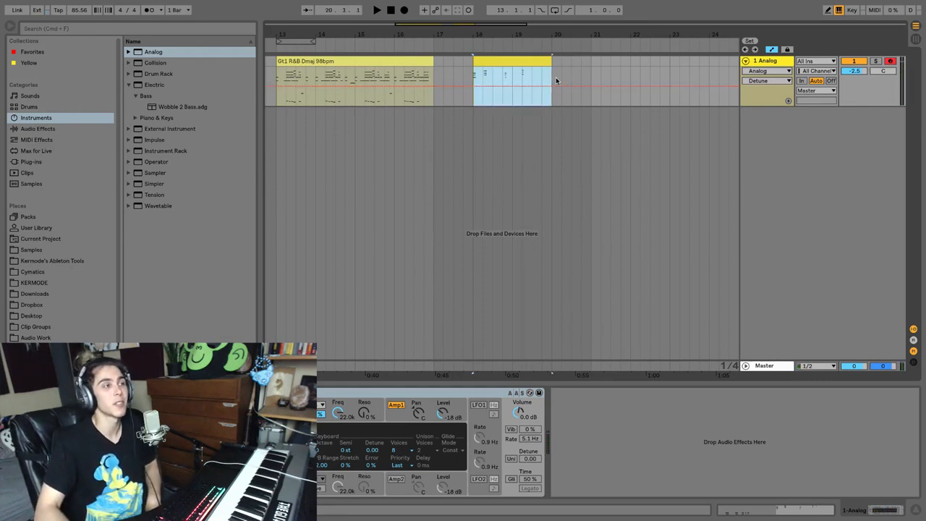
# Step: Capture another played phrase as a MIDI clip at 21.3.1 on the Analog track and play it back
pyautogui.click(605, 74)
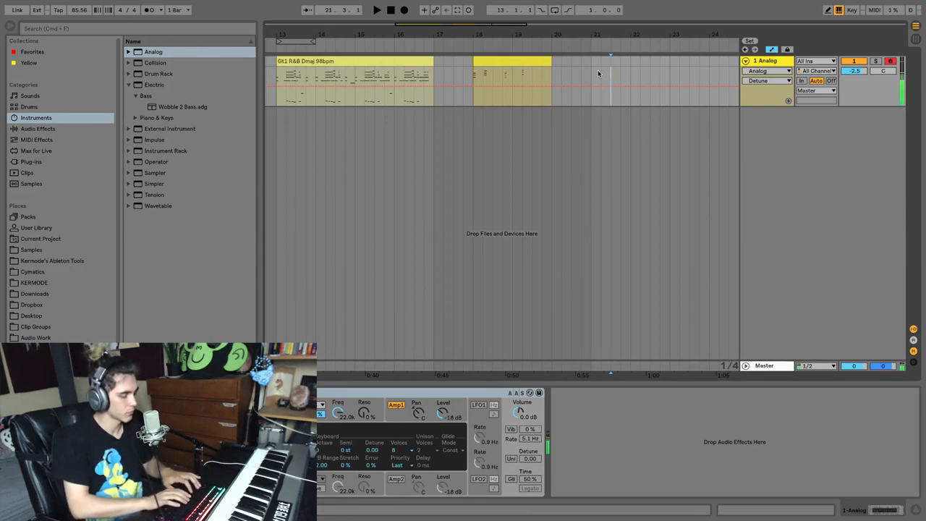
pyautogui.click(457, 10)
pyautogui.click(668, 58)
pyautogui.press('space')
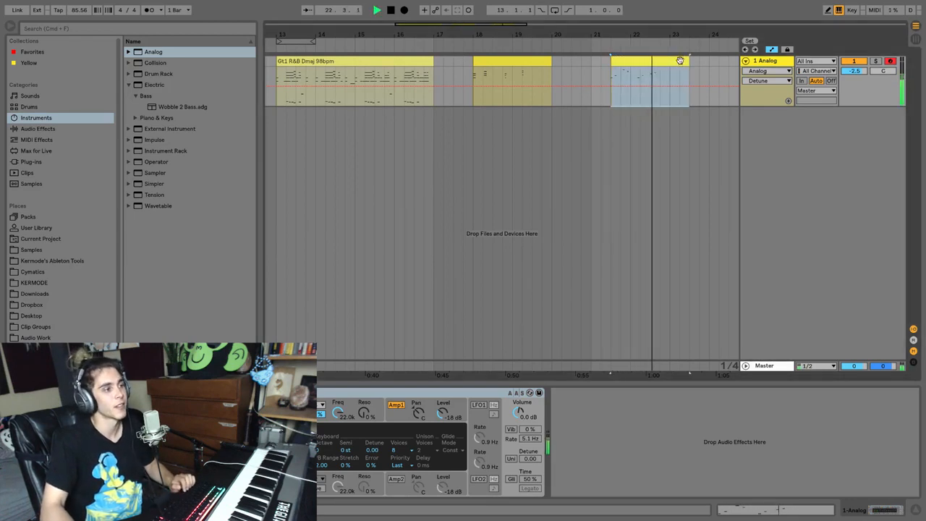
# Step: Open the clip captured at 21.3.1 in the MIDI note editor and stop playback
pyautogui.doubleClick(679, 60)
pyautogui.click(463, 410)
pyautogui.press('space')
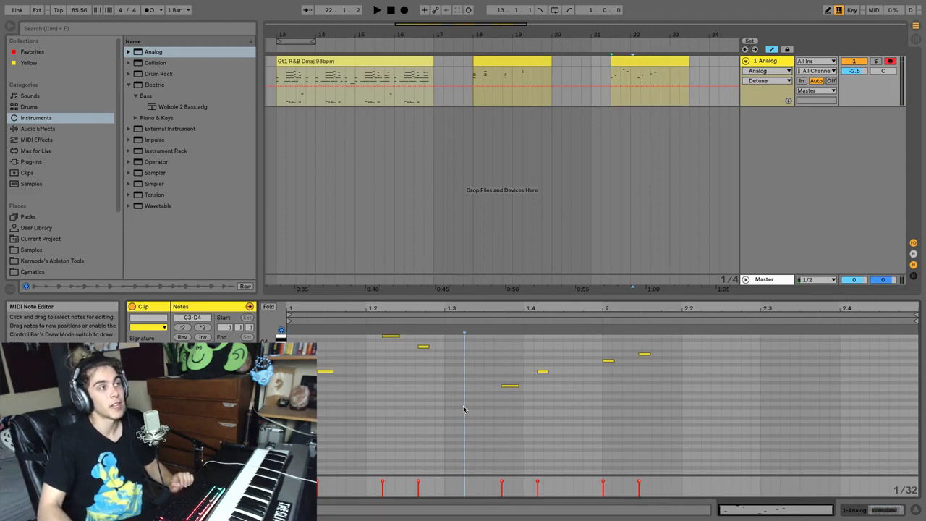
# Step: Switch to Session View and record a MIDI clip into the Analog track's eighth slot with Session Record
pyautogui.press('Tab')
pyautogui.click(467, 11)
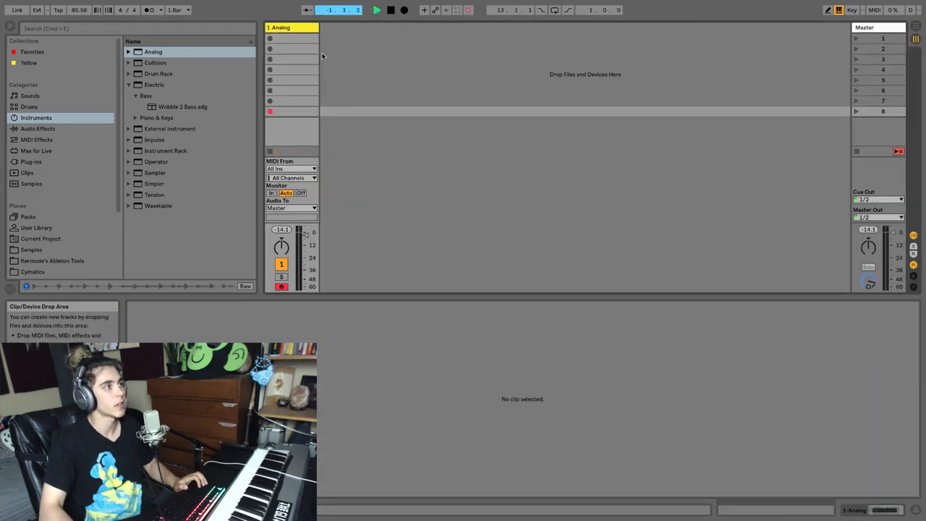
pyautogui.click(292, 114)
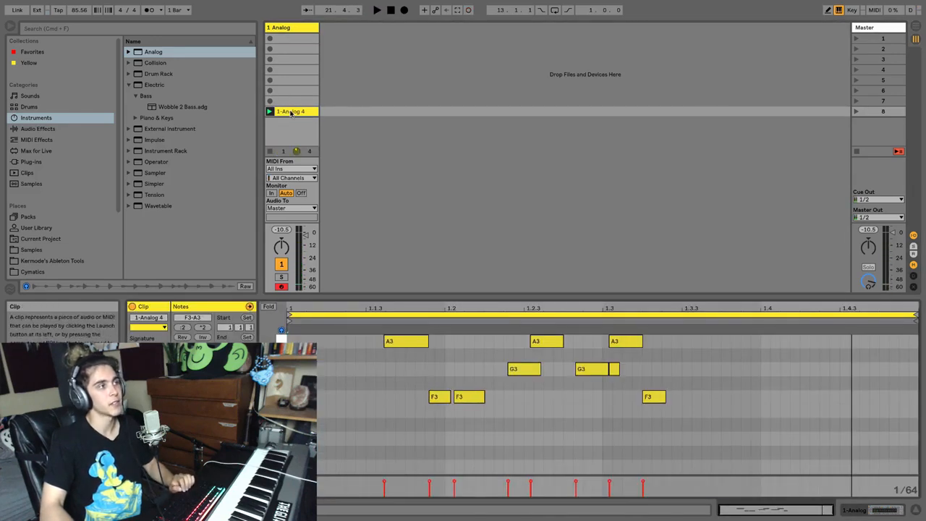
# Step: Return to Arrangement View and switch the Analog track back to arrangement playback
pyautogui.press('Tab')
pyautogui.click(698, 75)
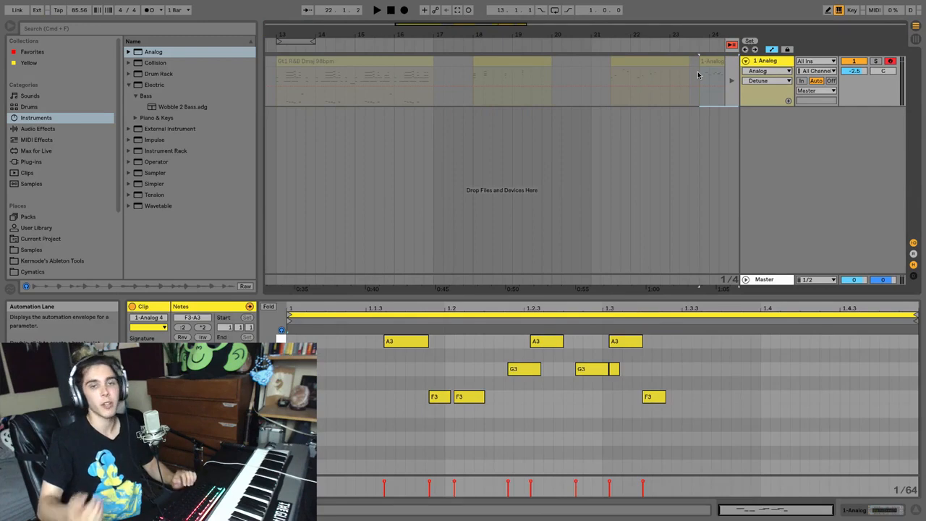
pyautogui.moveTo(674, 77); pyautogui.dragTo(455, 77)
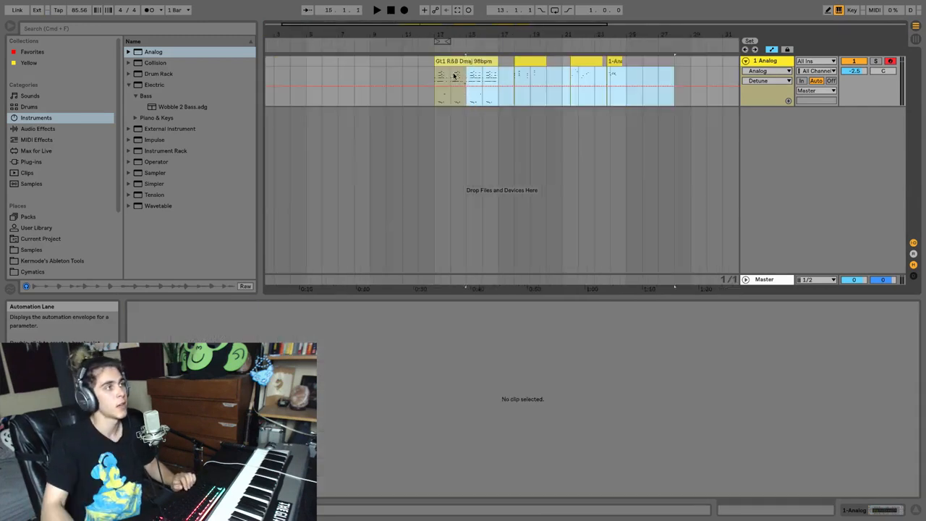
# Step: Extend the loop brace to four bars, from bar 13 to bar 17, covering the whole guitar clip
pyautogui.click(455, 75)
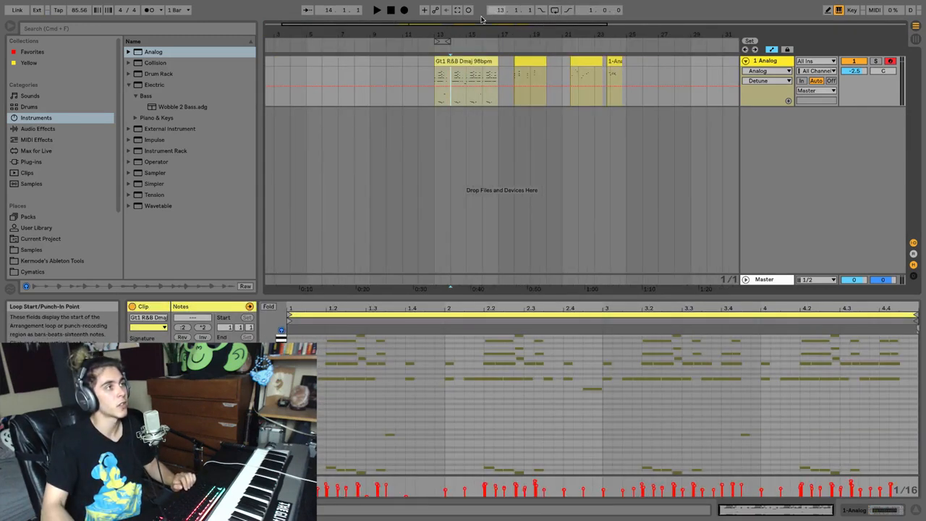
pyautogui.moveTo(450, 35); pyautogui.dragTo(451, 70)
pyautogui.click(380, 102)
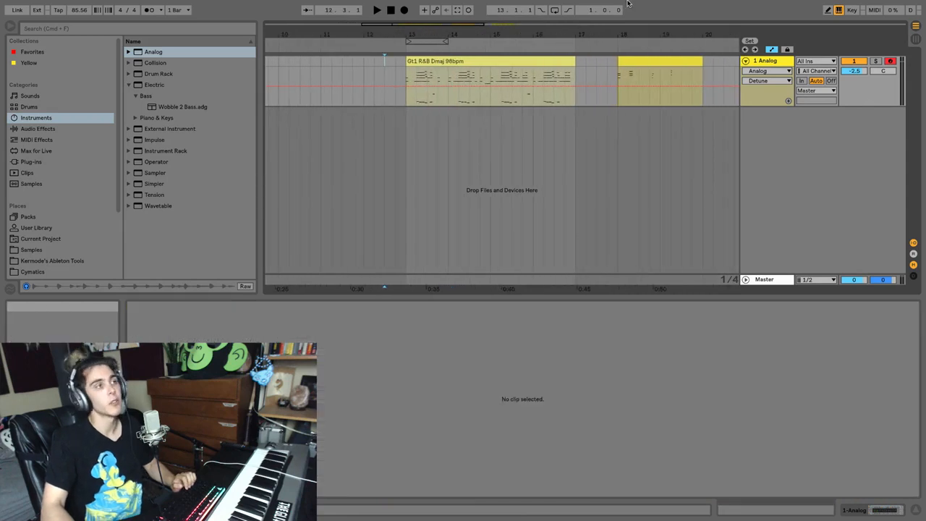
pyautogui.moveTo(433, 40); pyautogui.dragTo(576, 42)
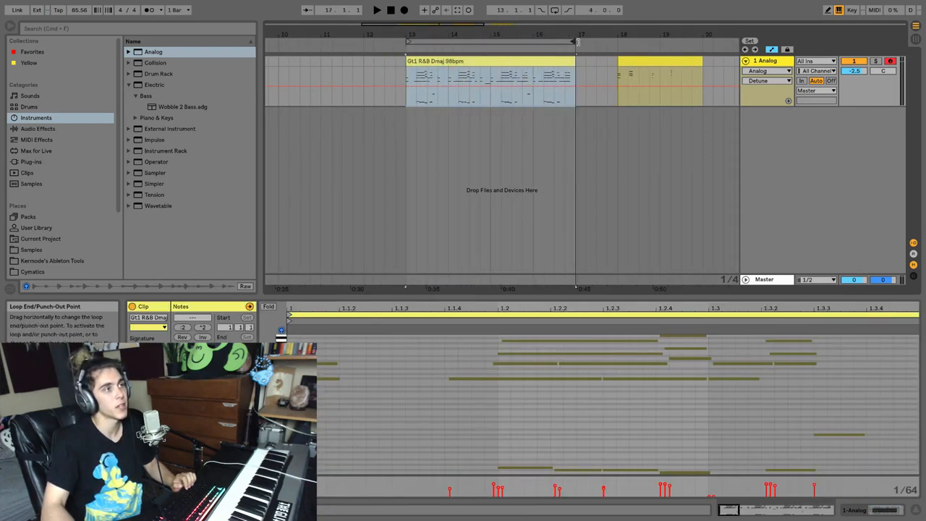
# Step: Turn on the arrangement loop and play the guitar clip from bar 13
pyautogui.click(554, 9)
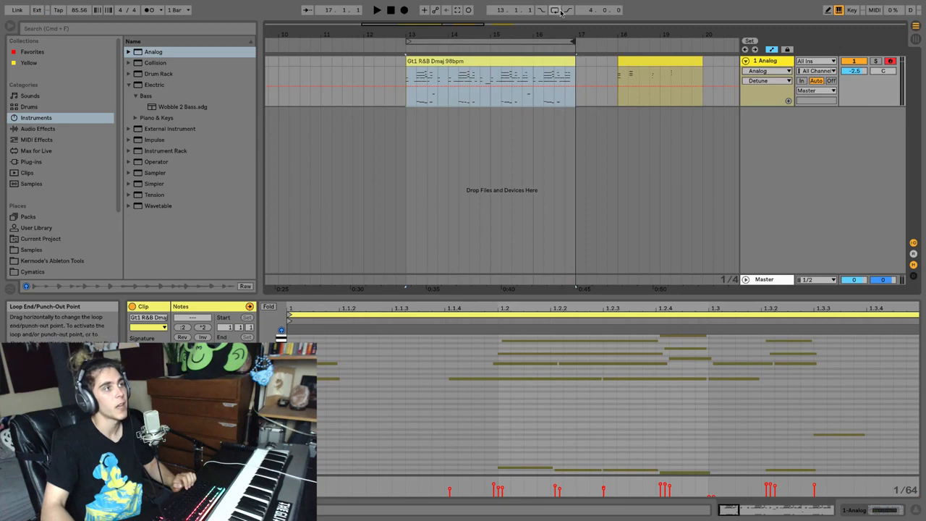
pyautogui.click(413, 62)
pyautogui.press('space')
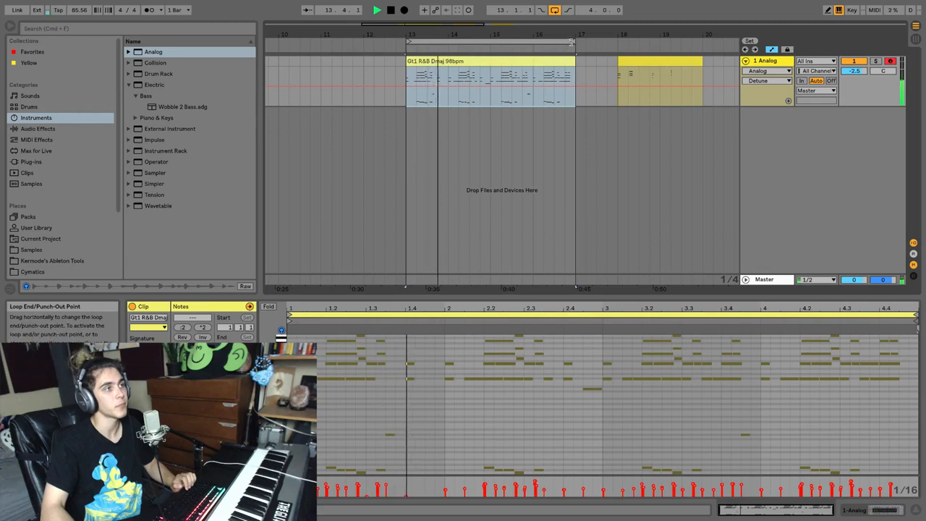
# Step: Shorten the loop to one bar, from bar 13 to bar 14, during playback and stop after hearing it repeat
pyautogui.moveTo(574, 42); pyautogui.dragTo(447, 41)
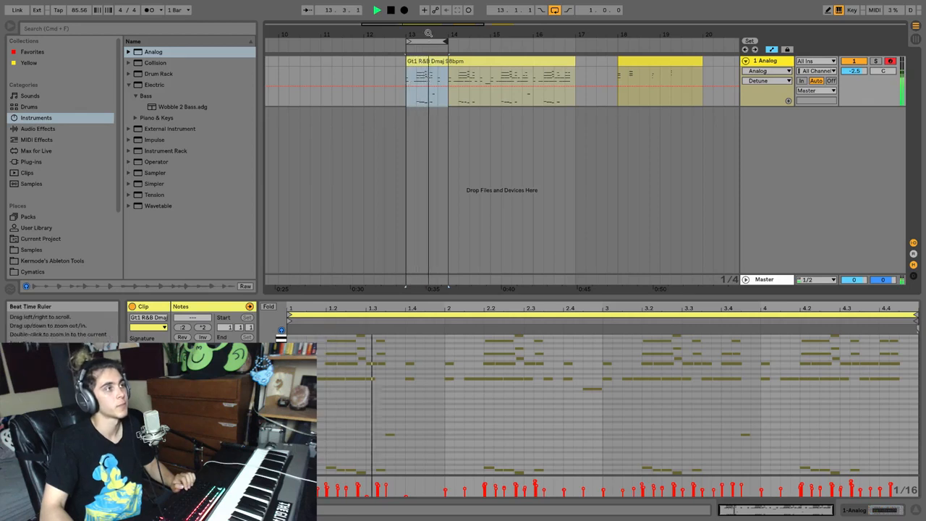
pyautogui.moveTo(425, 34); pyautogui.dragTo(418, 86)
pyautogui.press('space')
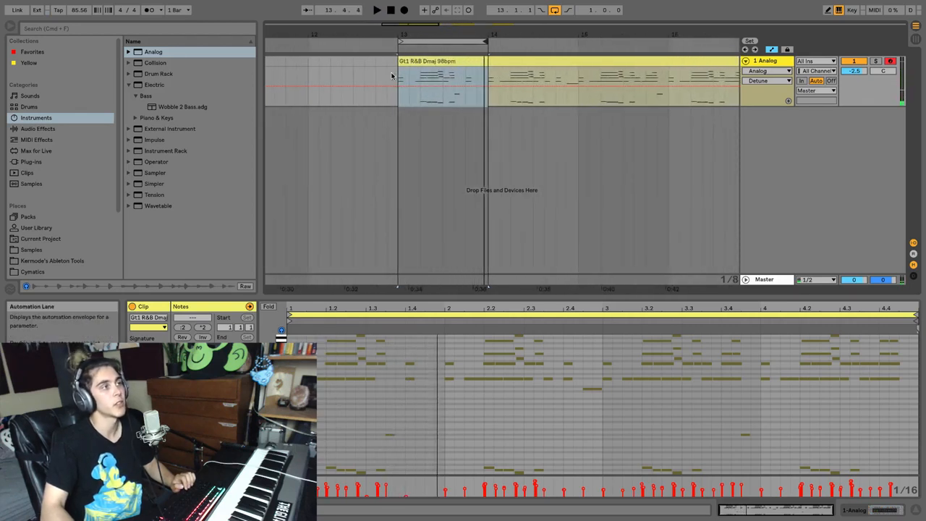
# Step: Move the one-bar loop brace so it spans bar 14 to bar 15
pyautogui.click(398, 69)
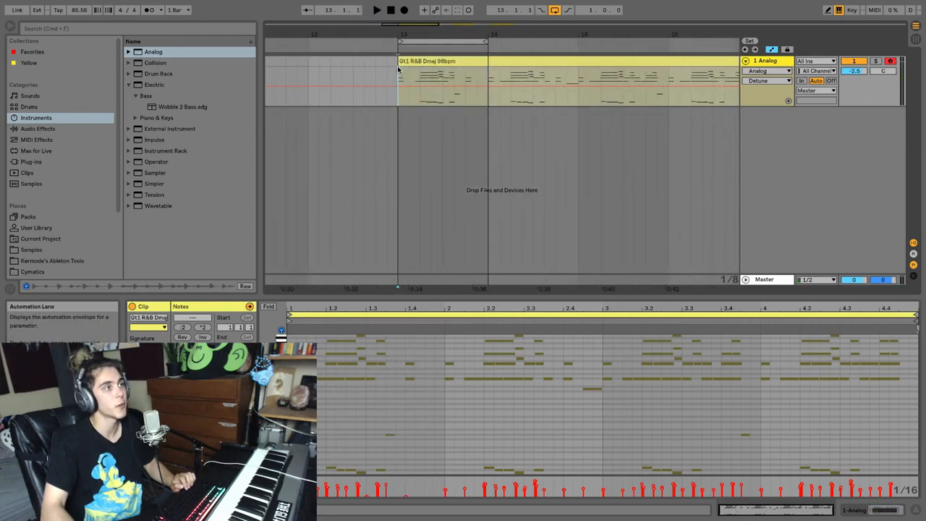
pyautogui.press('-')
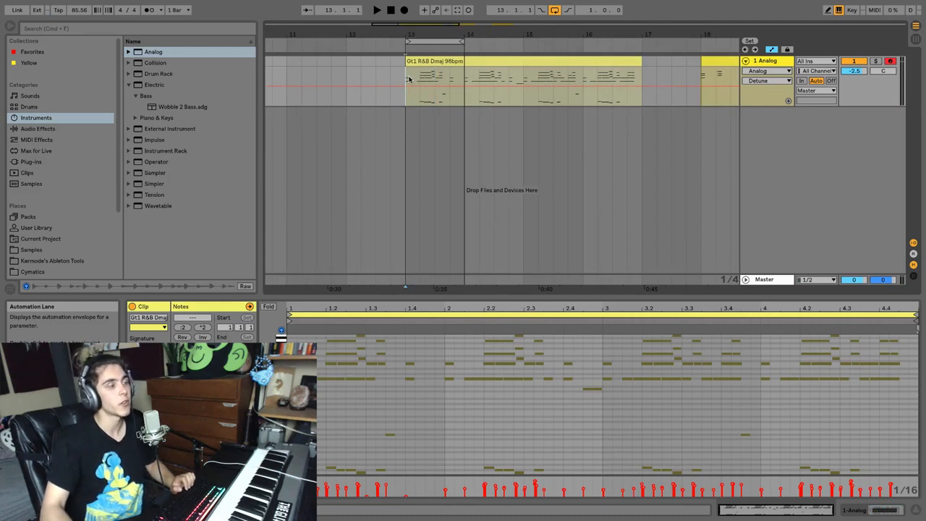
pyautogui.moveTo(463, 42); pyautogui.dragTo(521, 44)
pyautogui.moveTo(507, 35); pyautogui.dragTo(507, 37)
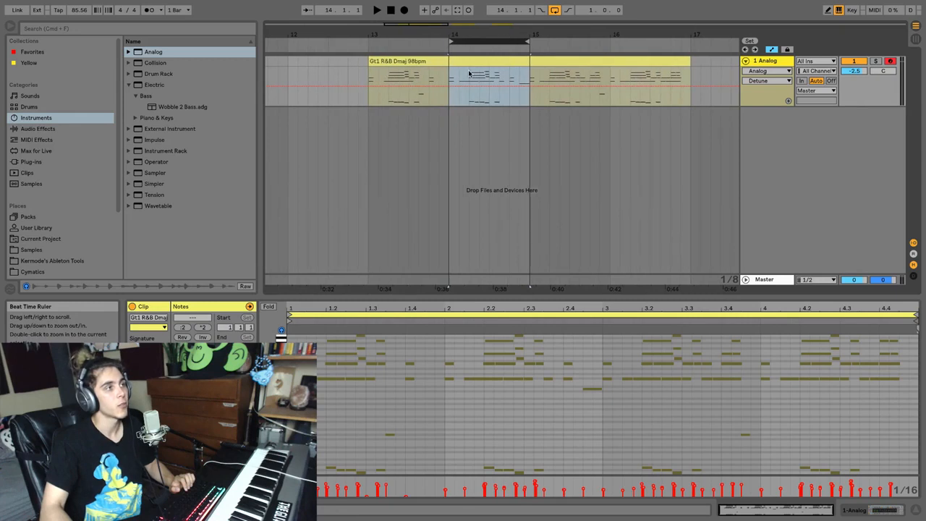
# Step: Highlight the looped section from bar 14 to bar 15 and the section of the clip just before it
pyautogui.click(458, 78)
pyautogui.moveTo(449, 80); pyautogui.dragTo(530, 78)
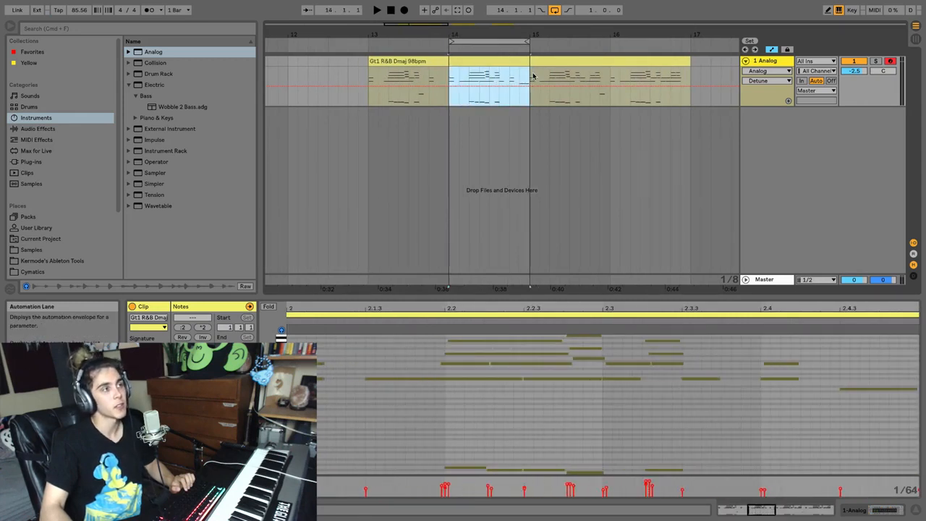
pyautogui.click(370, 78)
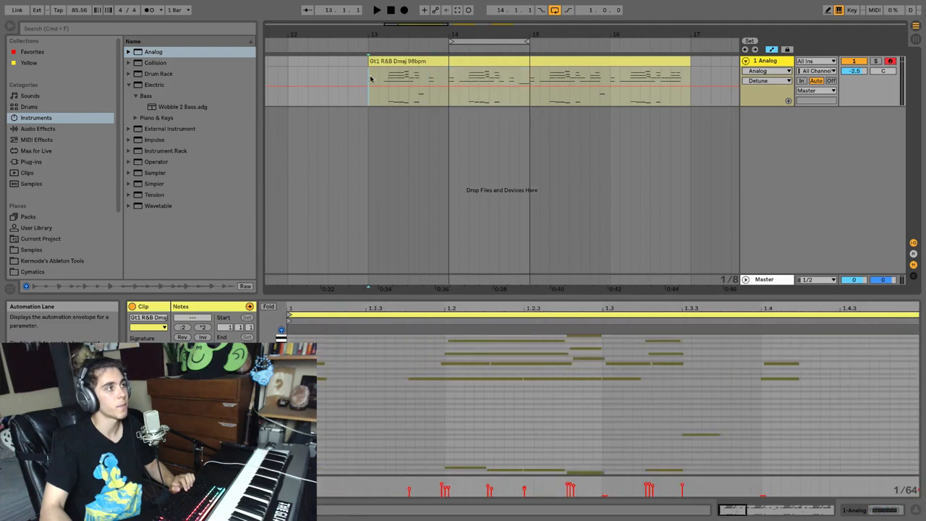
pyautogui.click(447, 75)
pyautogui.moveTo(447, 75); pyautogui.dragTo(369, 78)
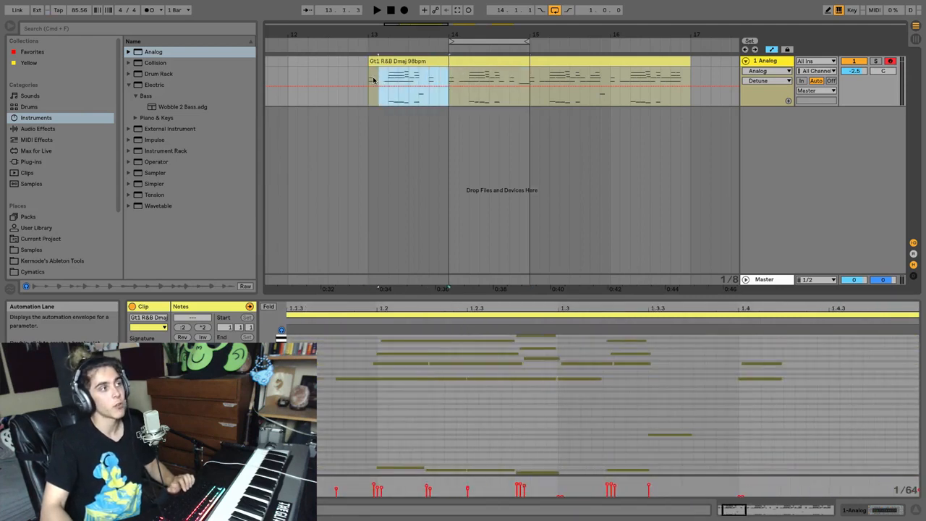
# Step: Place the insert marker at 13.1.1 and turn on both the Punch-In and Punch-Out switches
pyautogui.click(367, 79)
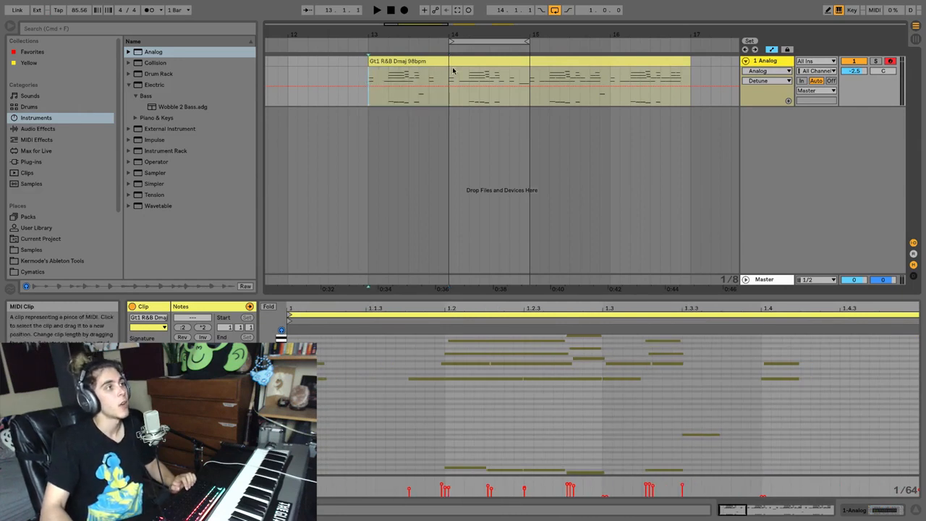
pyautogui.click(543, 12)
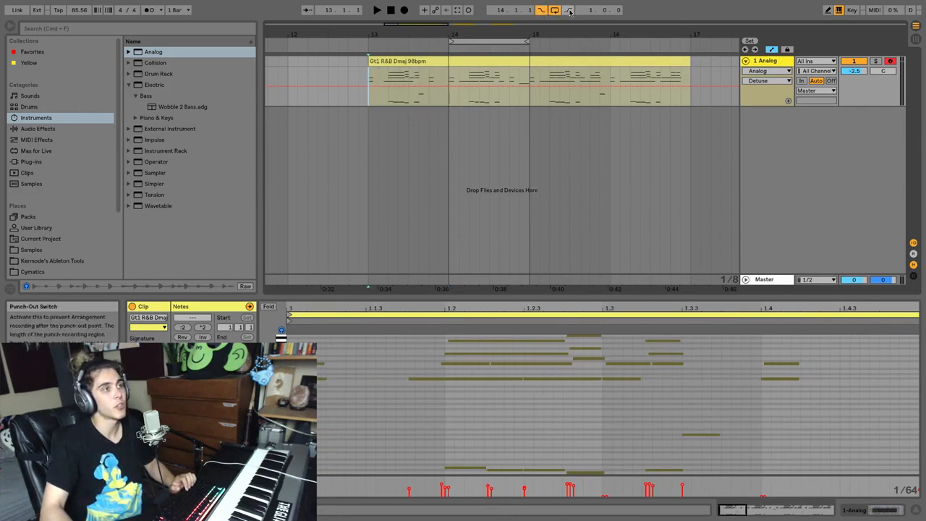
pyautogui.click(568, 10)
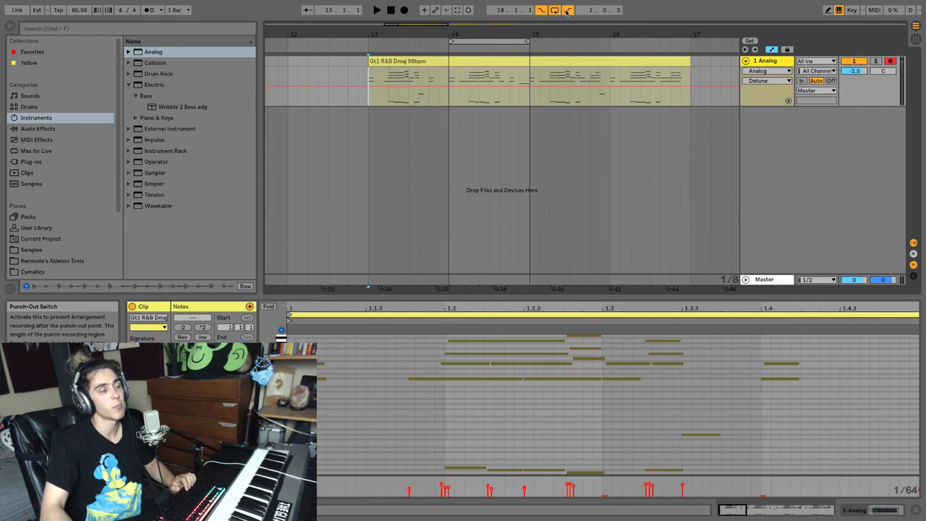
# Step: Point out the punch-in position at bar 14 and highlight the start of the section after punch-out at bar 15
pyautogui.click(447, 75)
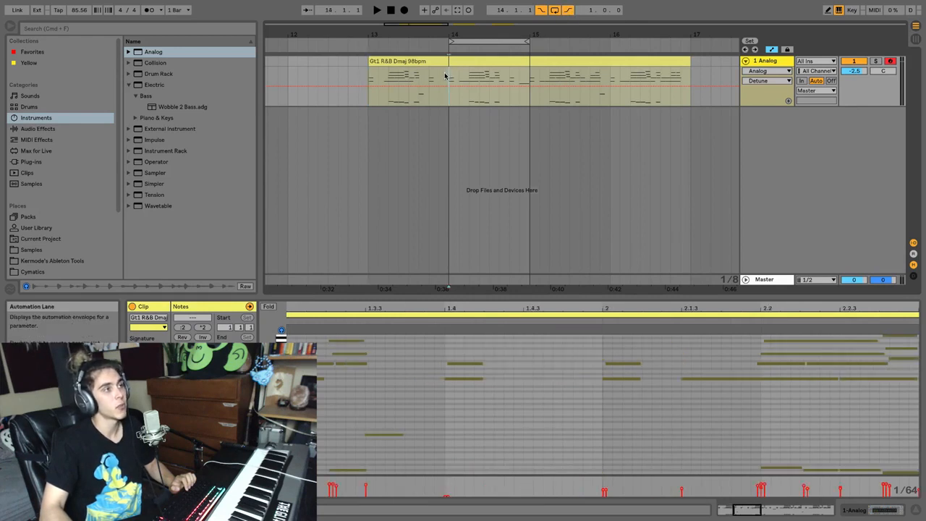
pyautogui.click(459, 76)
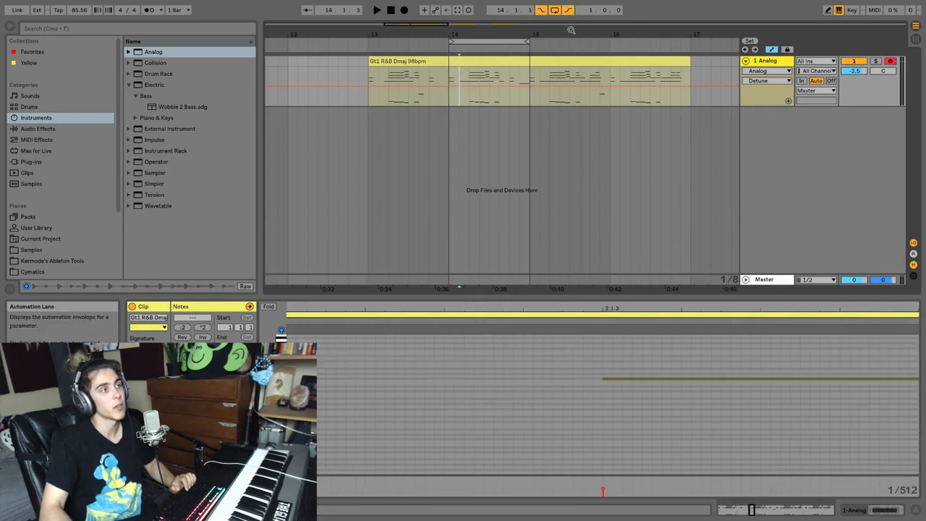
pyautogui.moveTo(529, 76); pyautogui.dragTo(581, 75)
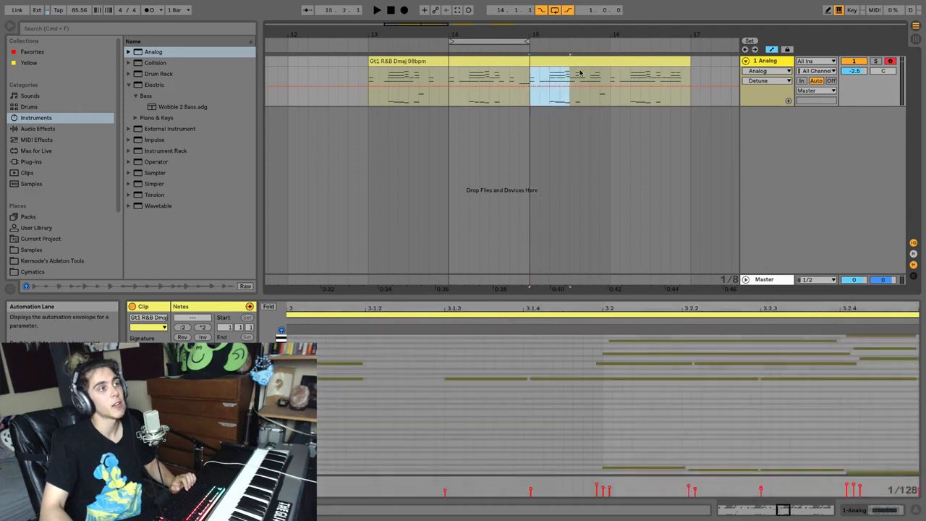
# Step: Return the insert marker to 13.1.1 and turn the arrangement loop off, keeping Punch-In and Punch-Out on
pyautogui.click(449, 74)
pyautogui.click(369, 76)
pyautogui.click(556, 13)
pyautogui.click(556, 14)
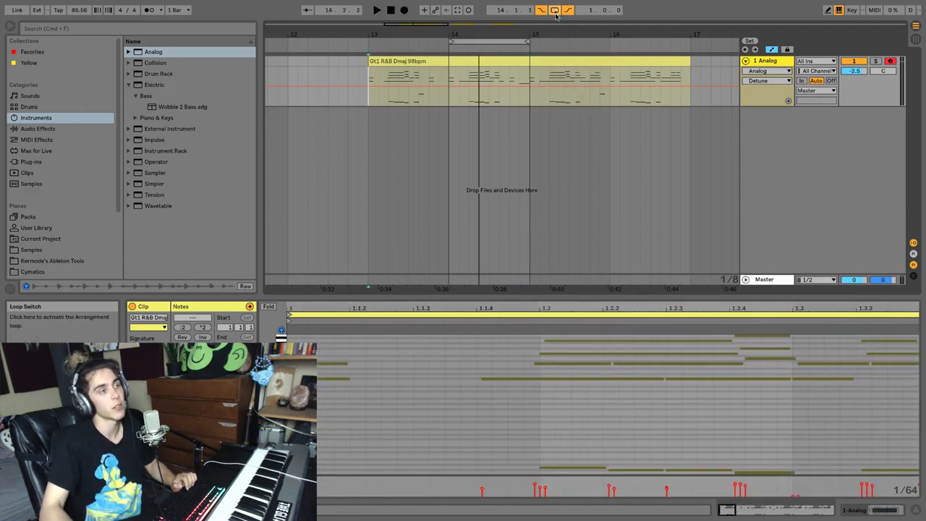
pyautogui.click(556, 13)
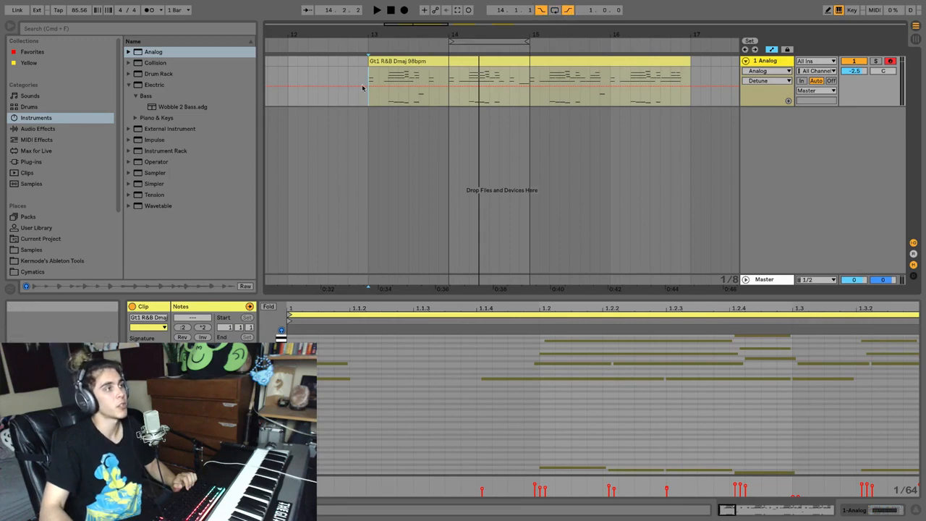
# Step: Record a punch-in take on the Analog track between bars 14 and 15, stop playback, and undo the recording
pyautogui.click(404, 9)
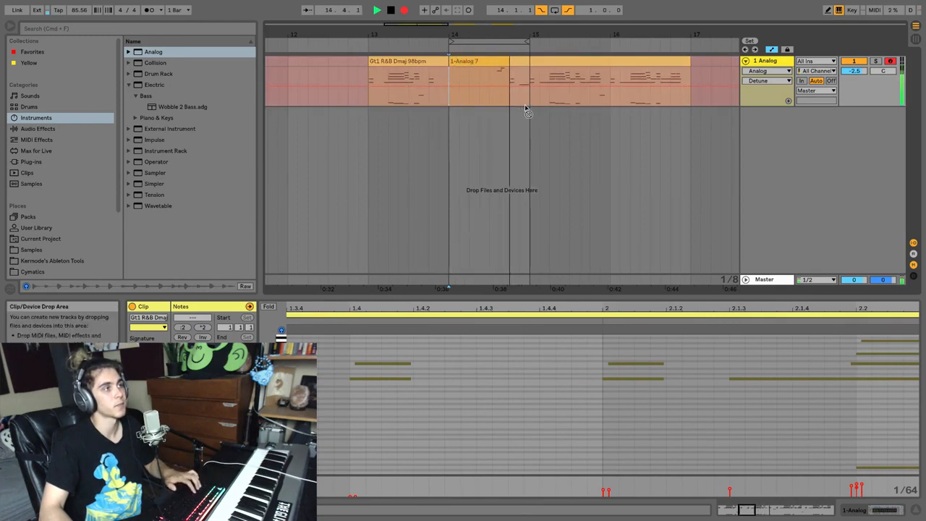
pyautogui.press('space')
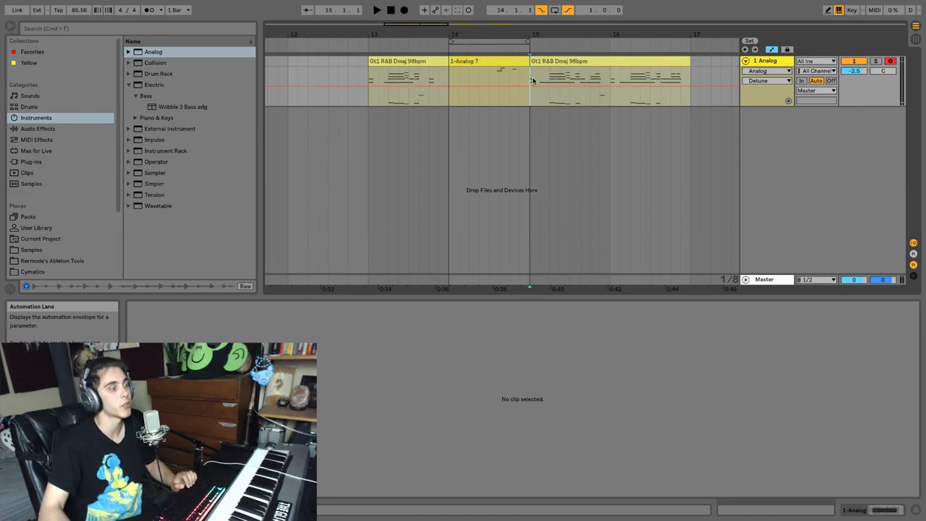
pyautogui.hotkey('ctrl', 'z')
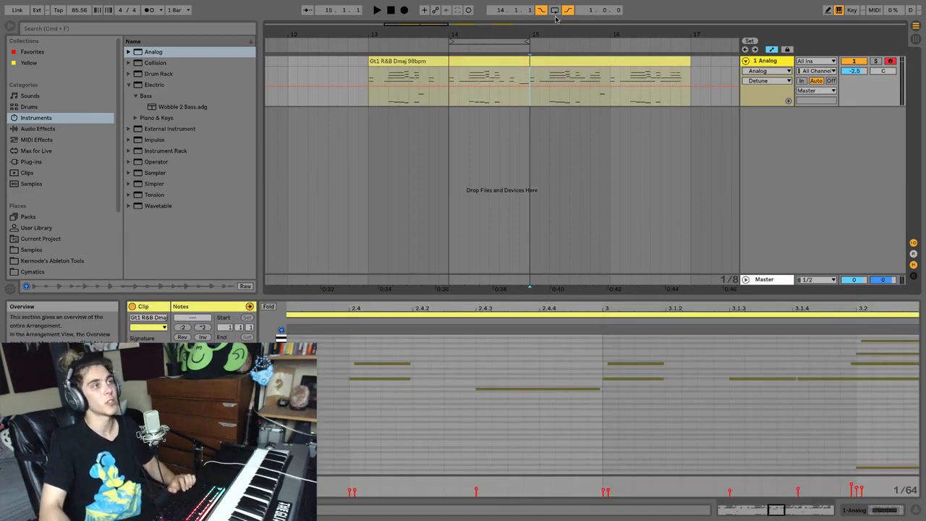
# Step: Turn off both the Punch-In and Punch-Out switches and toggle the arrangement loop on and off, leaving it off
pyautogui.click(541, 11)
pyautogui.click(556, 12)
pyautogui.click(570, 11)
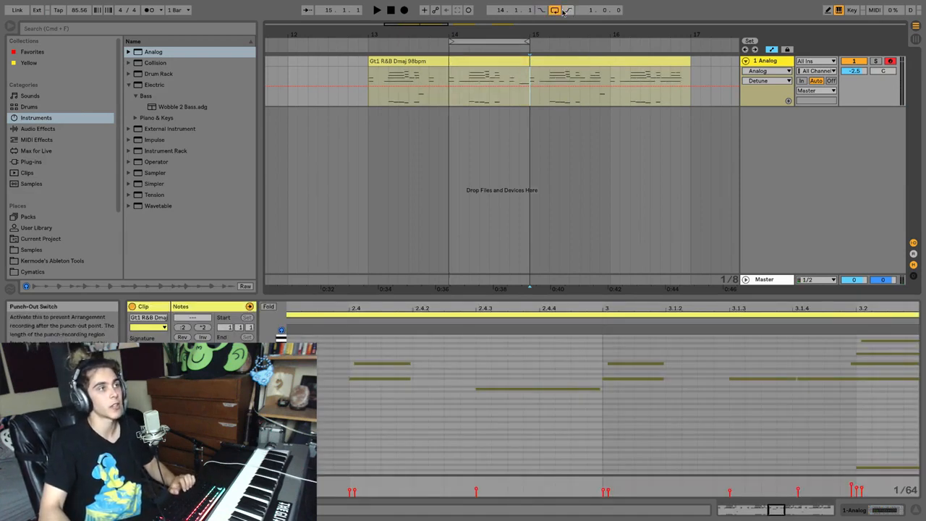
pyautogui.click(556, 11)
pyautogui.click(556, 11)
pyautogui.click(556, 11)
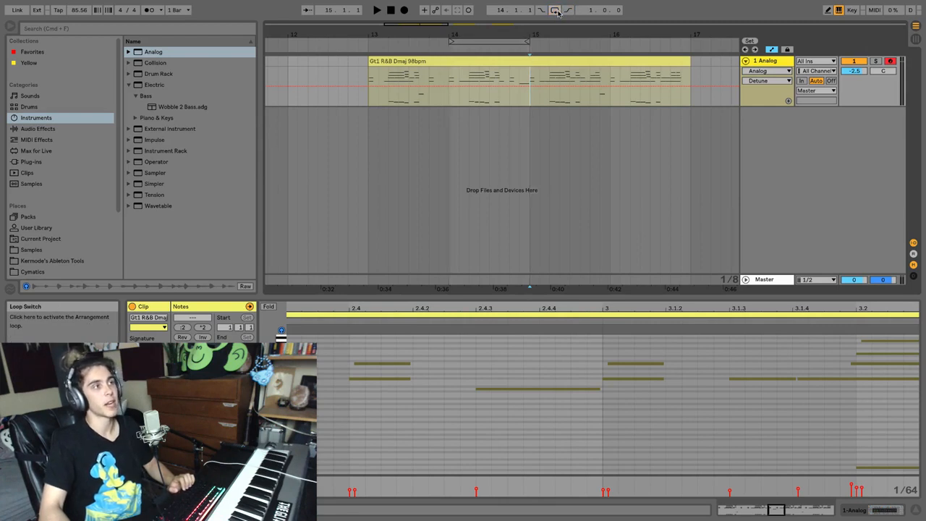
pyautogui.click(556, 11)
pyautogui.click(555, 10)
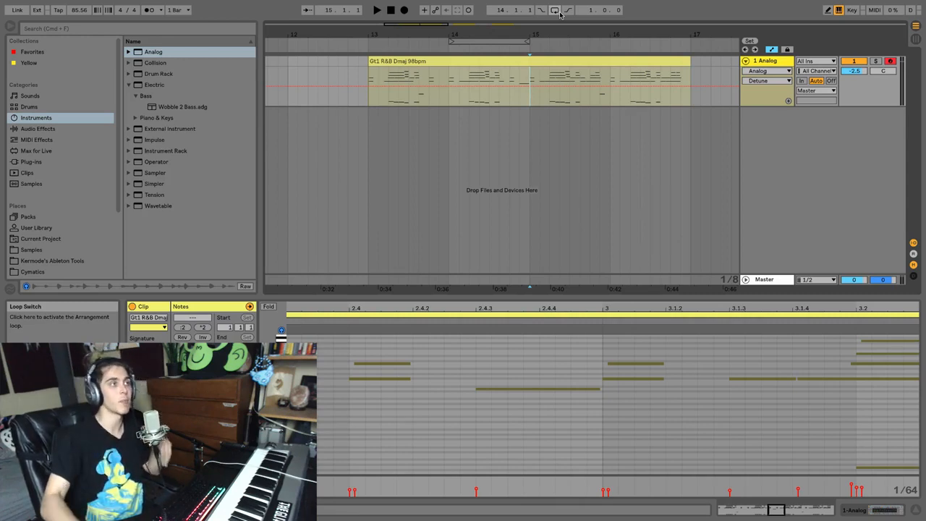
# Step: Turn on Draw Mode and draw a stepped, wavy Detune automation curve across the clip from bar 13 to just past bar 17
pyautogui.moveTo(578, 34); pyautogui.dragTo(561, 11)
pyautogui.click(426, 72)
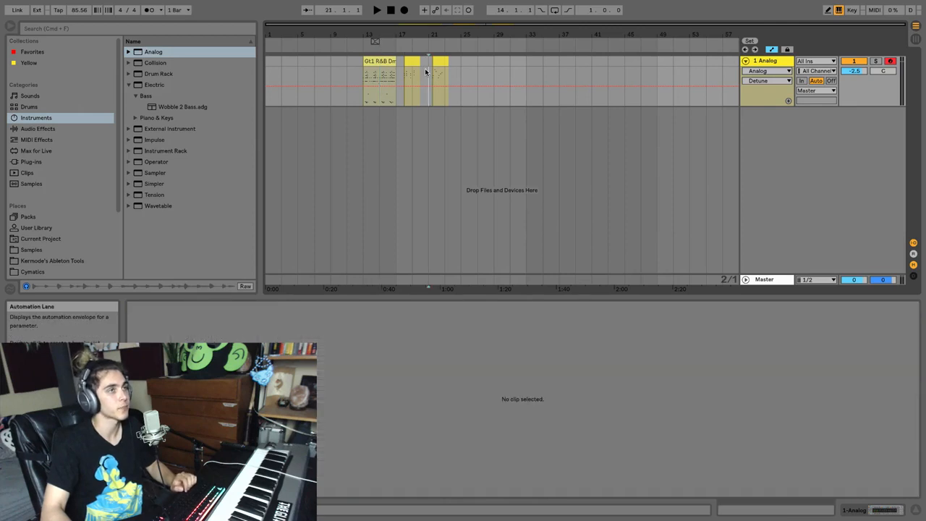
pyautogui.moveTo(365, 35); pyautogui.dragTo(366, 49)
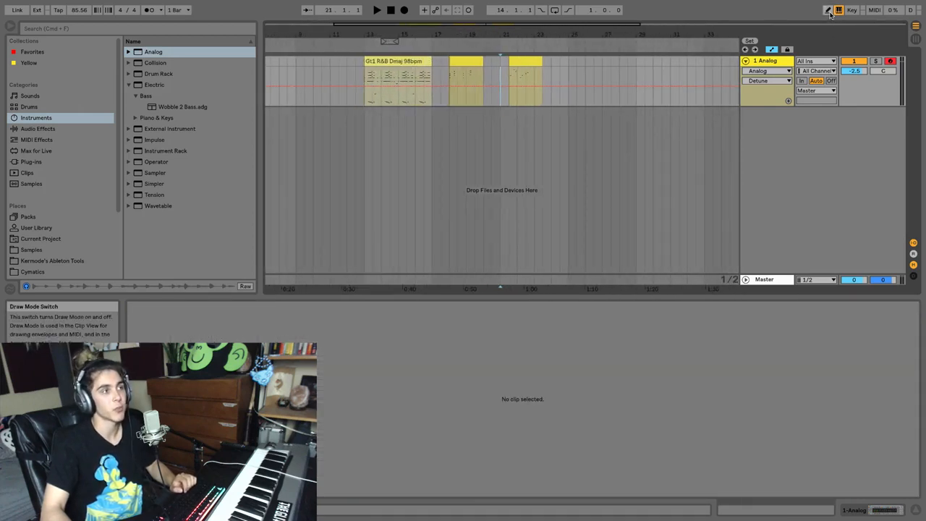
pyautogui.moveTo(381, 34); pyautogui.dragTo(381, 52)
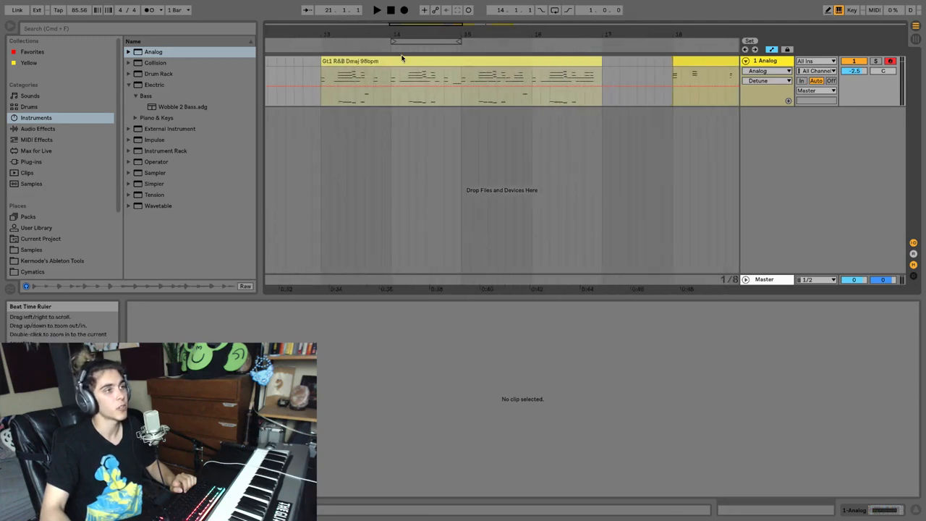
pyautogui.click(823, 13)
pyautogui.moveTo(624, 83)
pyautogui.mouseDown()
pyautogui.moveTo(605, 97)
pyautogui.moveTo(591, 71)
pyautogui.moveTo(542, 96)
pyautogui.moveTo(386, 92)
pyautogui.moveTo(324, 77)
pyautogui.mouseUp()
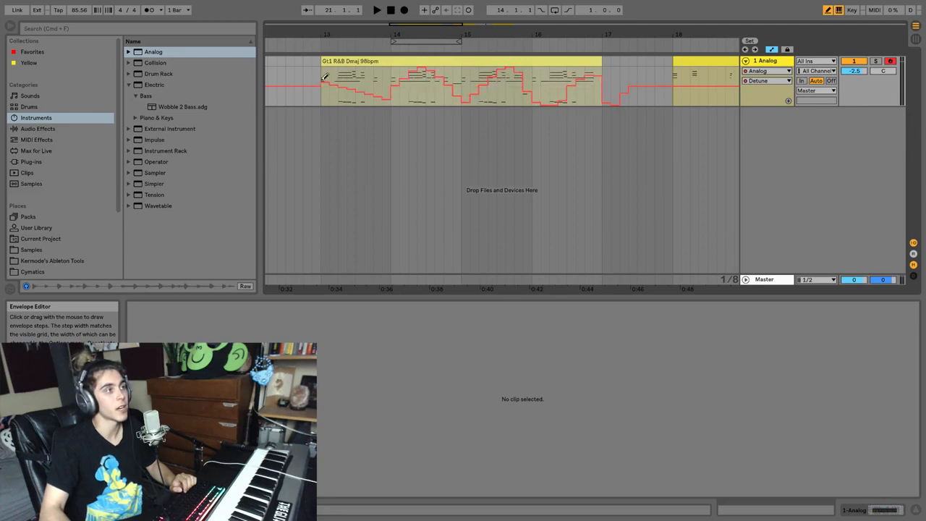
# Step: Open the clip starting at bar 13 and draw short 1/16 notes at various pitches across its four bars
pyautogui.click(337, 64)
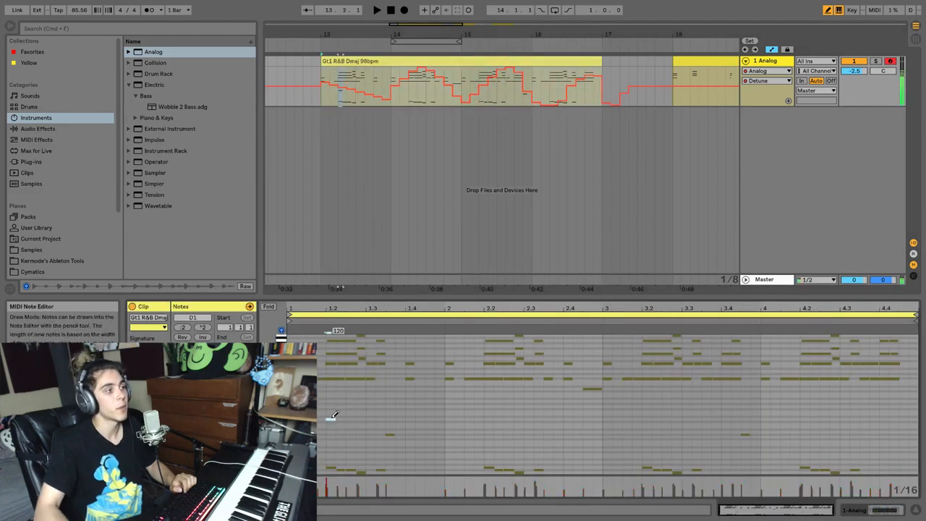
pyautogui.moveTo(336, 407); pyautogui.dragTo(462, 407)
pyautogui.moveTo(434, 441); pyautogui.dragTo(474, 442)
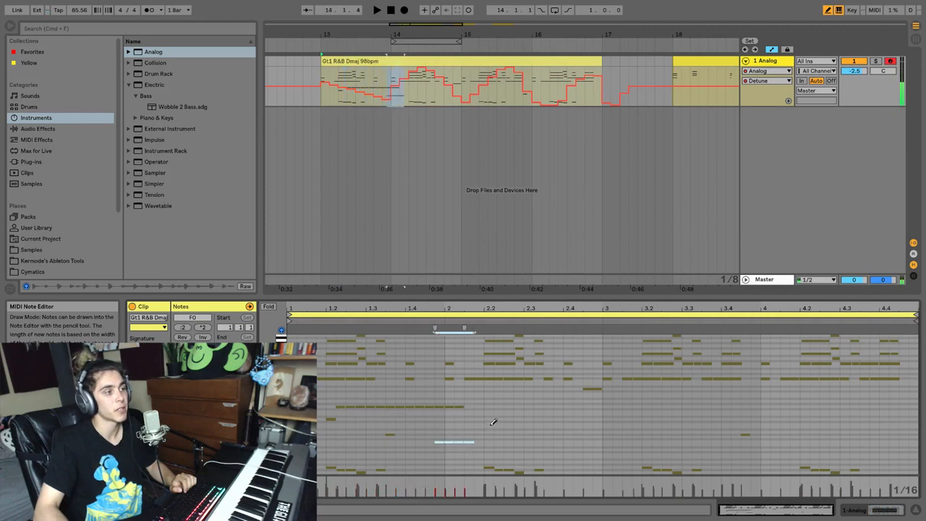
pyautogui.moveTo(505, 411); pyautogui.dragTo(553, 411)
pyautogui.click(544, 424)
pyautogui.click(564, 428)
pyautogui.click(583, 413)
pyautogui.click(604, 434)
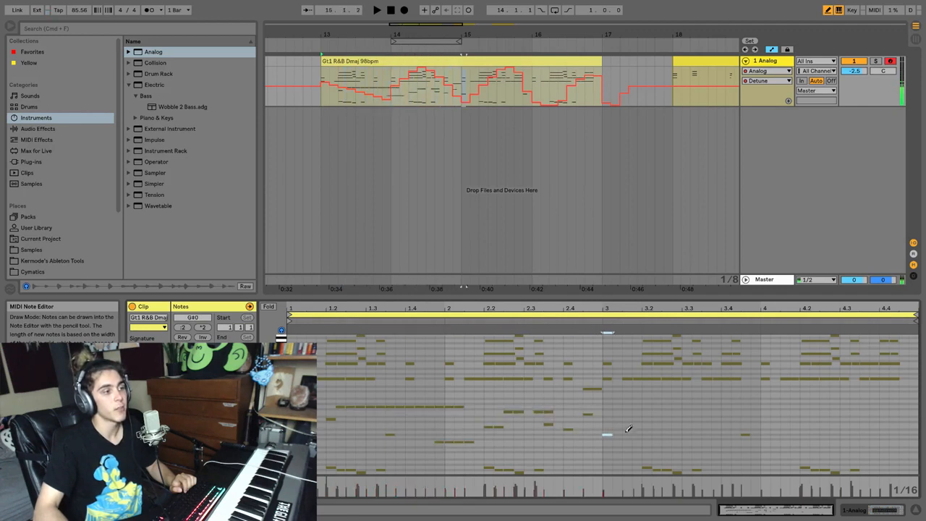
pyautogui.click(627, 427)
pyautogui.click(647, 414)
pyautogui.click(686, 444)
pyautogui.moveTo(704, 419)
pyautogui.mouseDown()
pyautogui.moveTo(759, 421)
pyautogui.moveTo(776, 432)
pyautogui.mouseUp()
pyautogui.click(804, 398)
pyautogui.moveTo(784, 424); pyautogui.dragTo(877, 419)
pyautogui.click(839, 433)
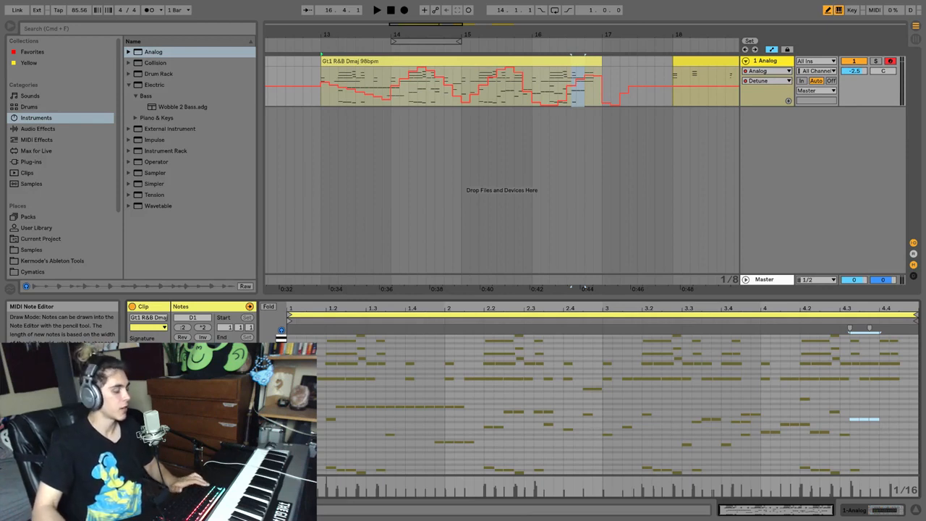
# Step: Widen the note editor grid to 1/4 and draw longer notes across the first three bars of the clip
pyautogui.press('super+2')
pyautogui.press('super+2')
pyautogui.click(322, 394)
pyautogui.click(389, 391)
pyautogui.click(403, 391)
pyautogui.click(464, 398)
pyautogui.click(503, 393)
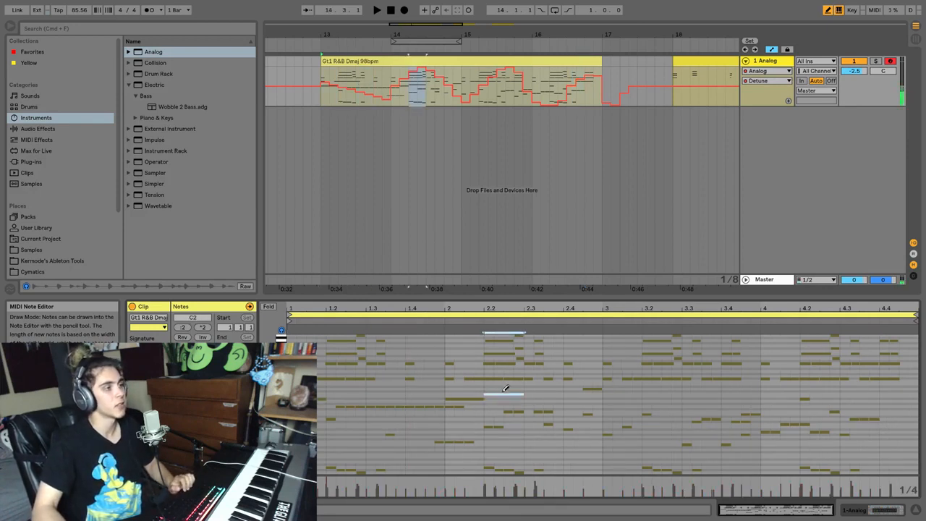
pyautogui.moveTo(504, 389); pyautogui.dragTo(542, 389)
pyautogui.click(583, 414)
pyautogui.click(659, 398)
pyautogui.moveTo(665, 397); pyautogui.dragTo(710, 395)
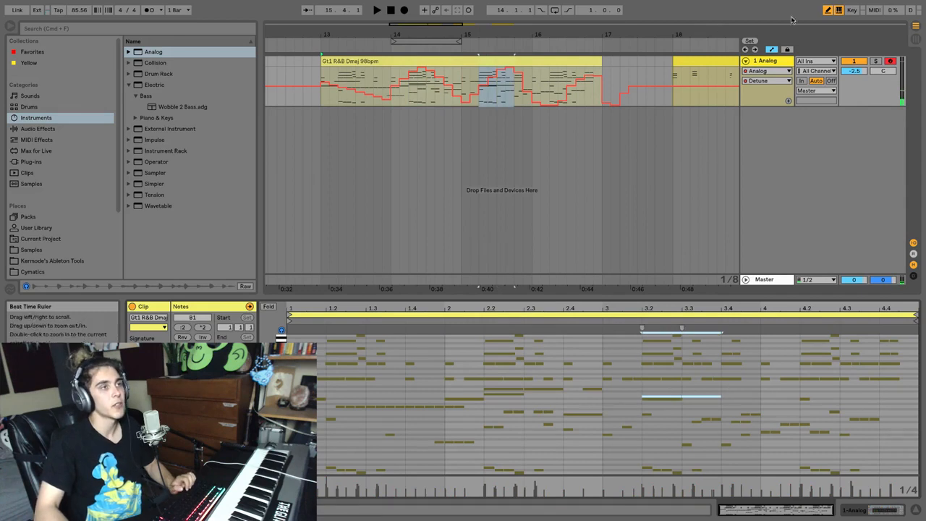
# Step: Turn Draw Mode off and undo back past the drawn notes and Detune automation to the Guitar version of the track
pyautogui.click(827, 9)
pyautogui.click(461, 58)
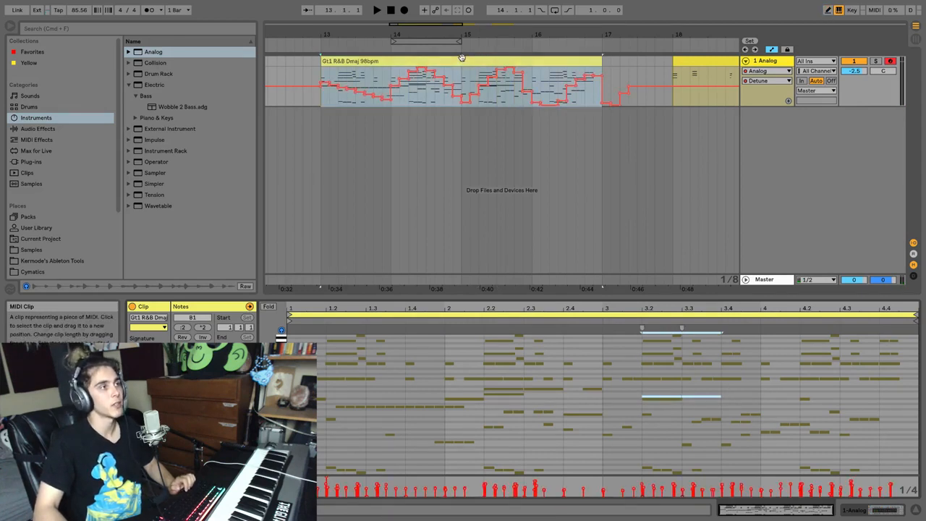
pyautogui.press('super+z')
pyautogui.press('super+z')
pyautogui.press('super+z')
pyautogui.press('super+z')
pyautogui.press('super+z')
pyautogui.press('super+z')
pyautogui.press('super+z')
pyautogui.press('super+z')
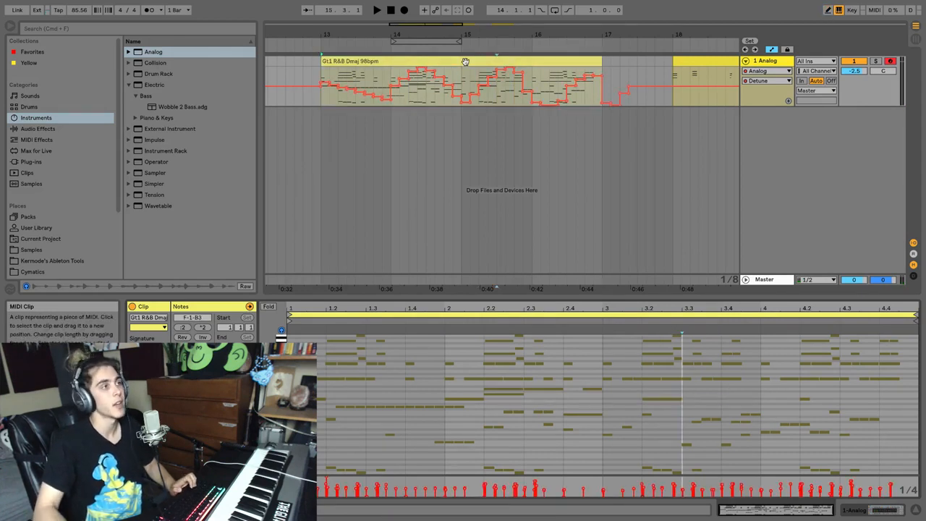
pyautogui.press('super+z')
pyautogui.press('super+z')
pyautogui.press('super+z')
pyautogui.press('super+z')
pyautogui.press('super+z')
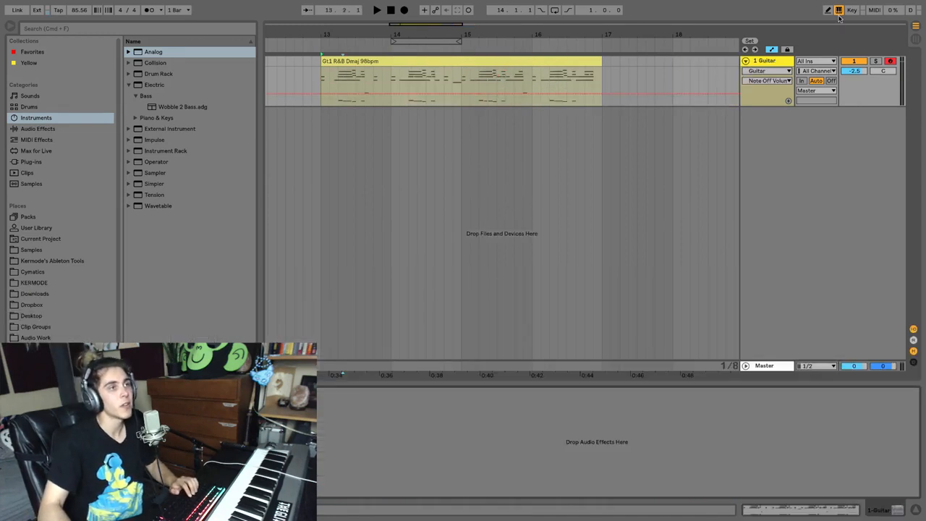
# Step: Play test notes on the Guitar track with the computer MIDI keyboard
pyautogui.click(838, 10)
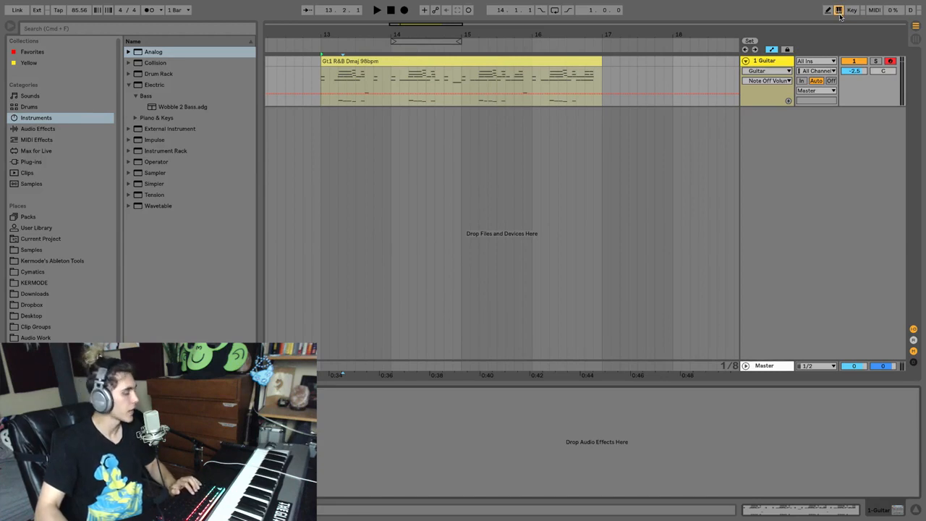
pyautogui.press('a')
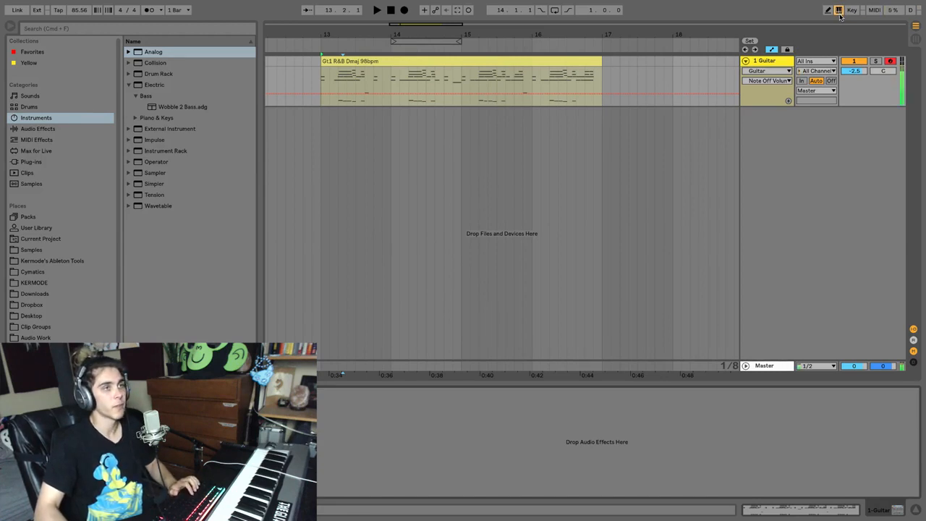
pyautogui.press('a')
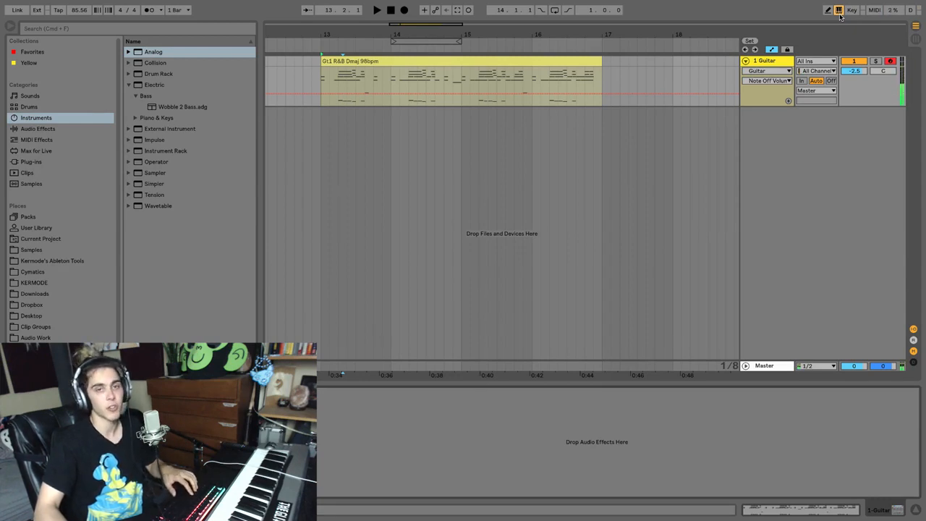
pyautogui.press('a')
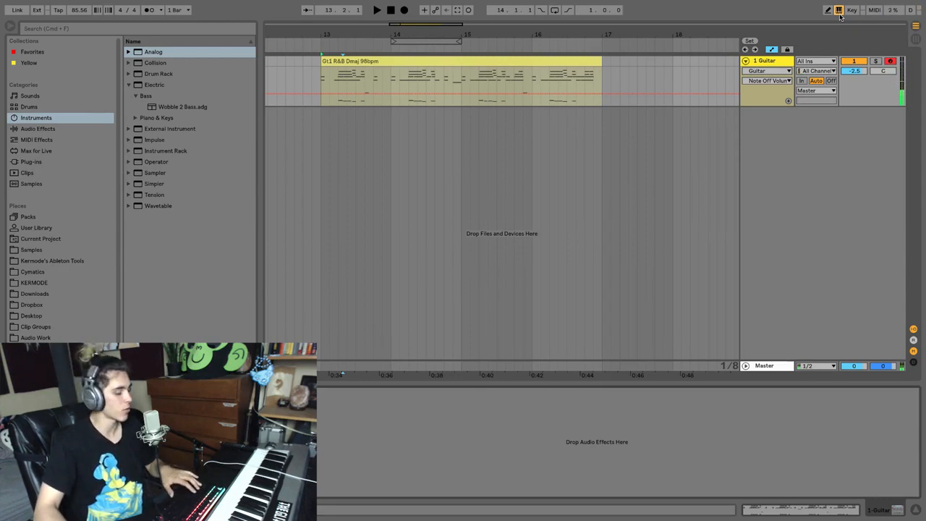
pyautogui.press('a')
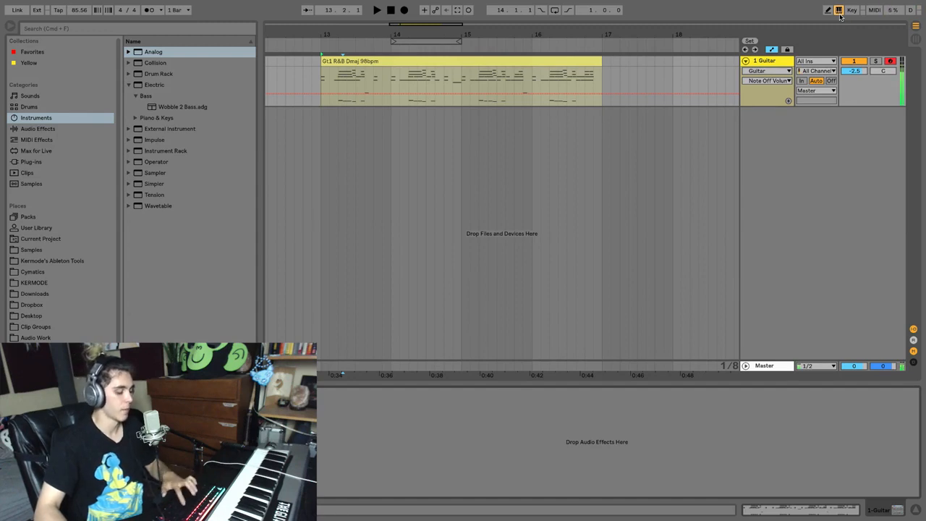
# Step: With the computer MIDI keyboard briefly switched off, hide automation and fold the Guitar track
pyautogui.click(838, 10)
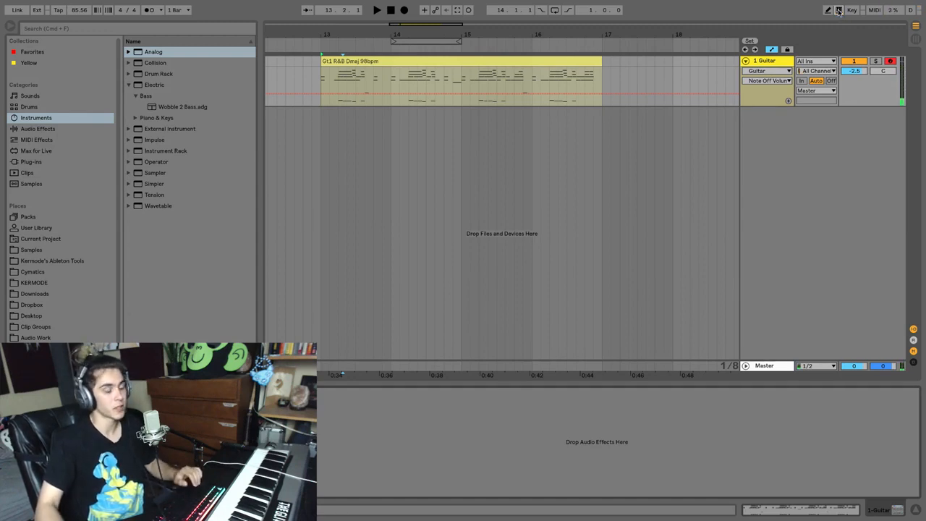
pyautogui.press('u')
pyautogui.click(838, 10)
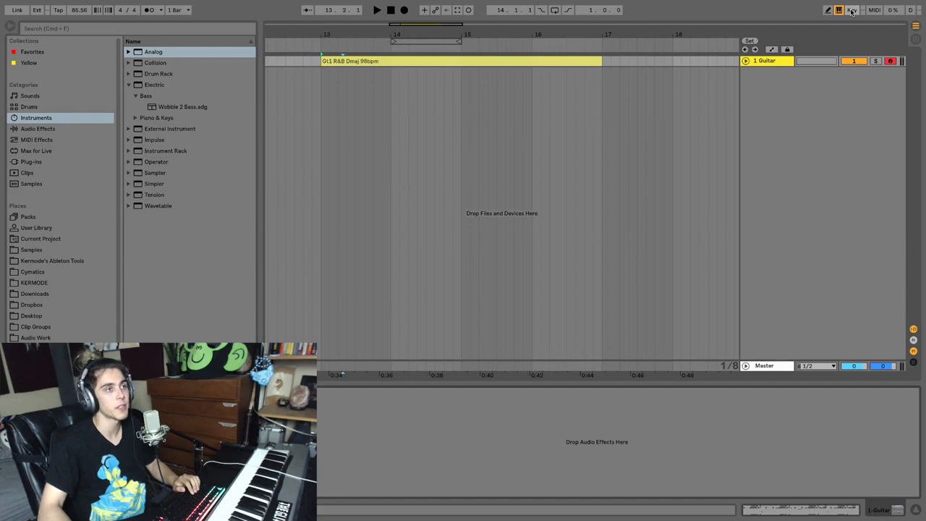
# Step: In Key Map mode, assign key a to the metronome switch and key w to the quantization menu, and exit the mode
pyautogui.click(851, 10)
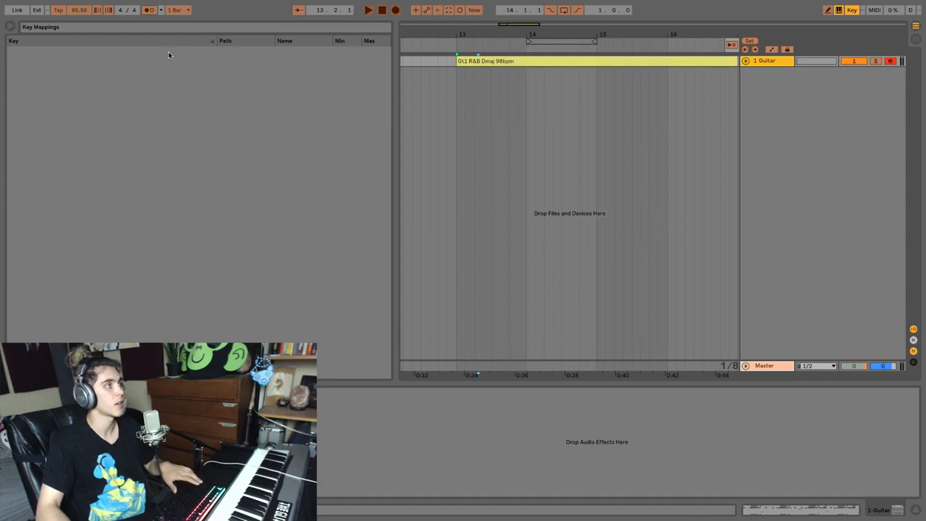
pyautogui.press('a')
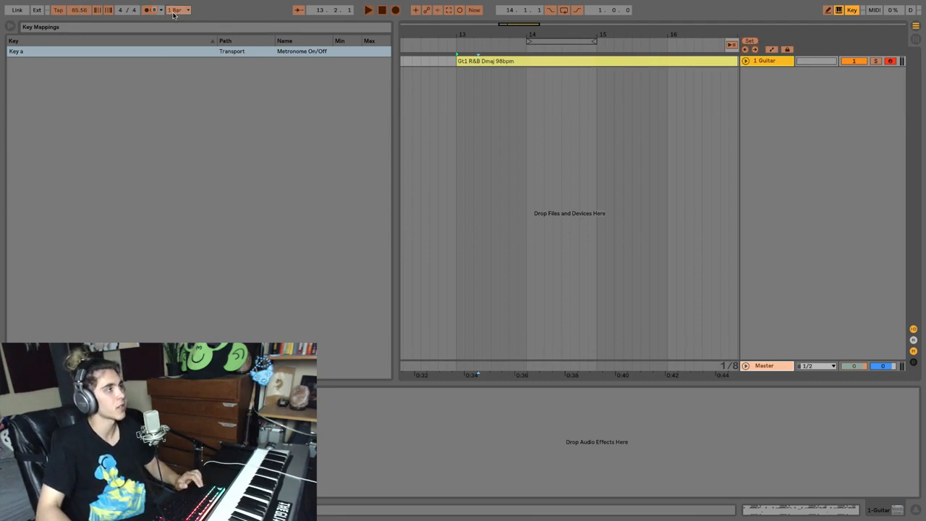
pyautogui.press('w')
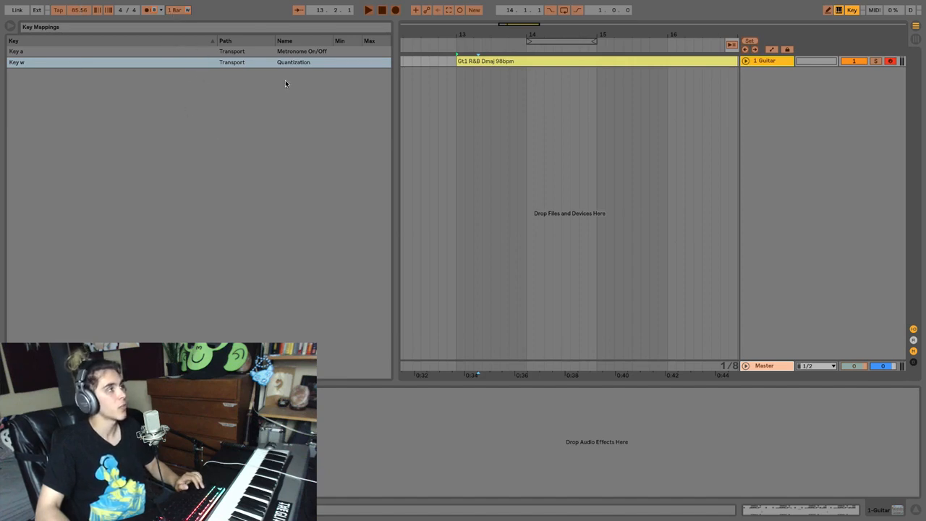
pyautogui.click(849, 10)
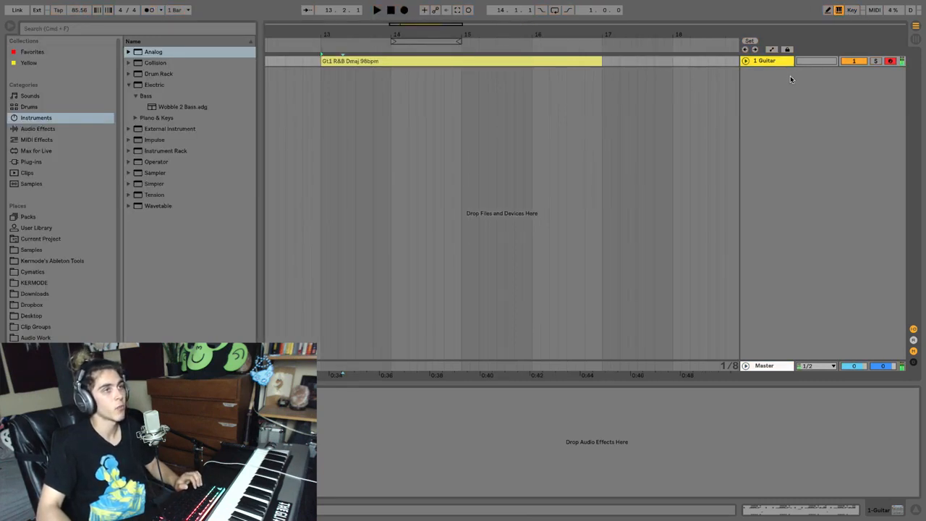
# Step: Turn off the computer MIDI keyboard and test the mapped controls by toggling the metronome and changing the global quantization to 1/16
pyautogui.click(852, 11)
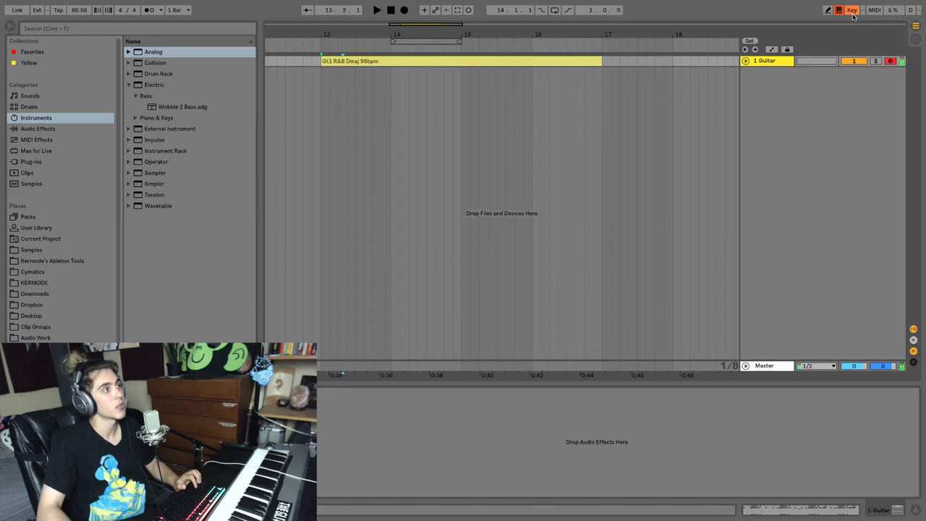
pyautogui.click(852, 11)
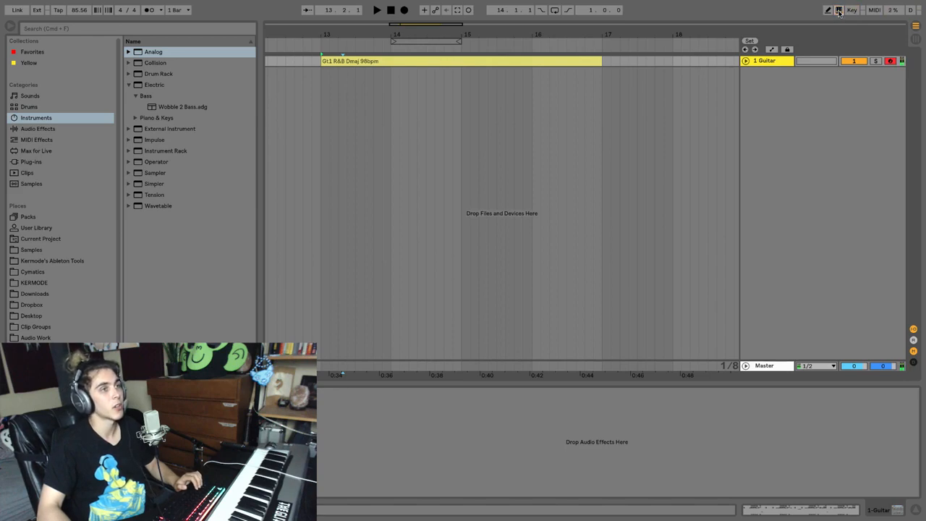
pyautogui.click(150, 10)
pyautogui.click(151, 13)
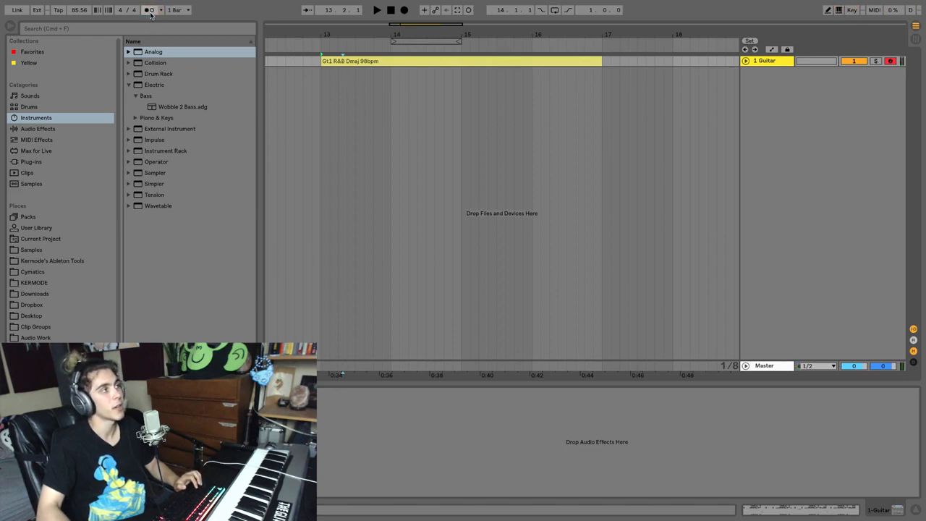
pyautogui.click(151, 13)
pyautogui.click(151, 13)
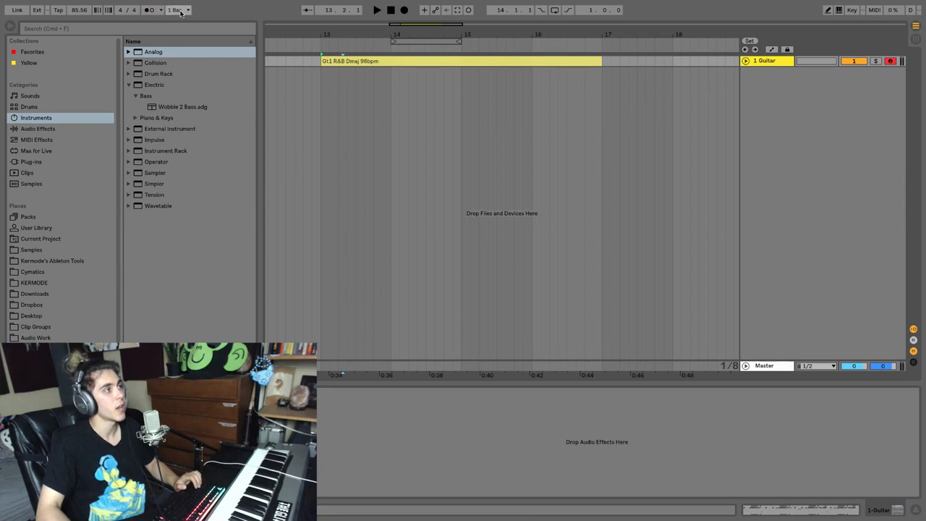
pyautogui.press('super+8')
pyautogui.press('super+7')
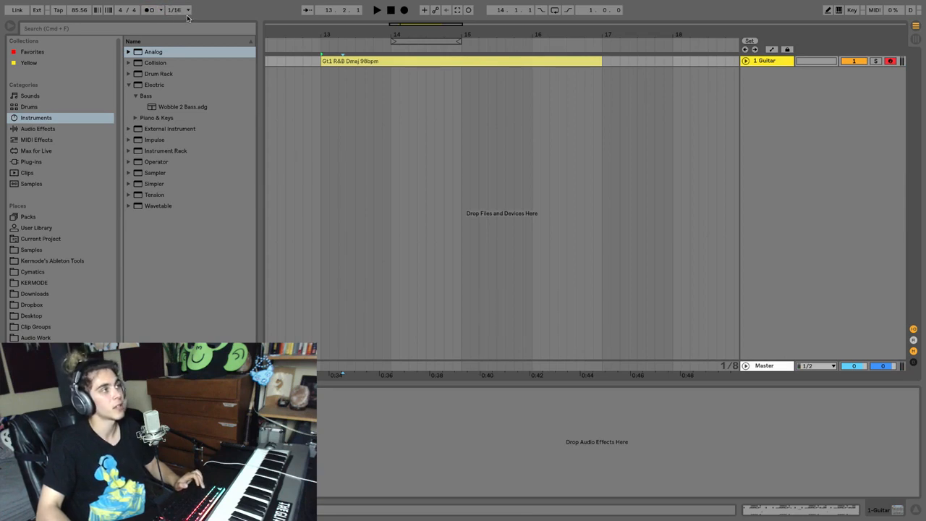
# Step: Set the global quantization to 1/8, and briefly enter and leave MIDI Map mode
pyautogui.press('super+0')
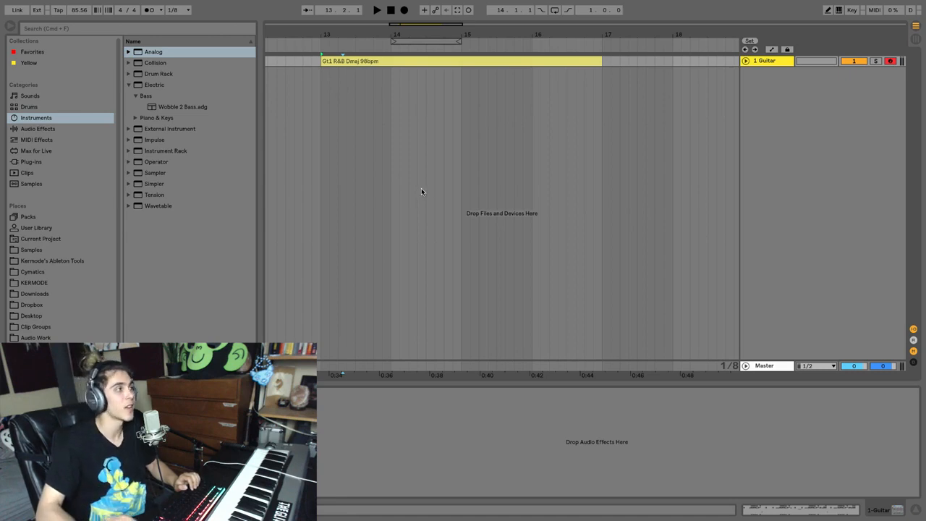
pyautogui.click(873, 10)
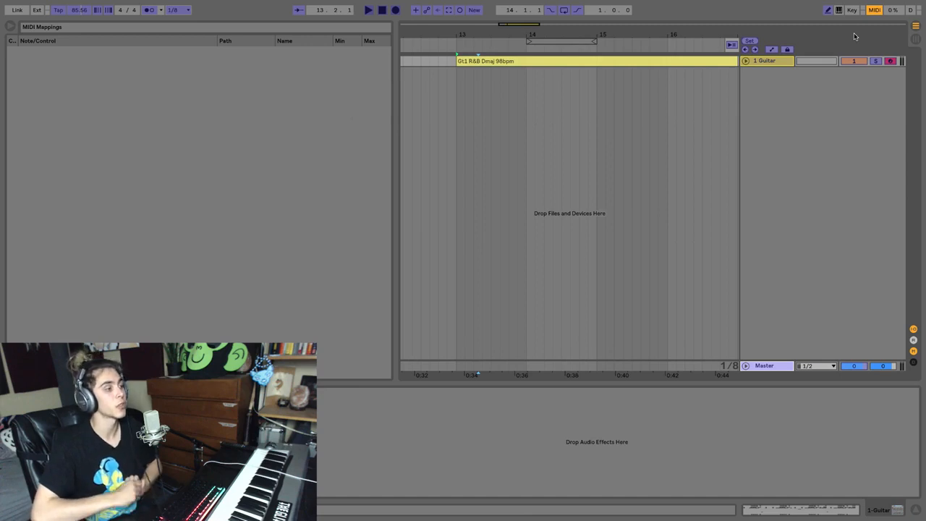
pyautogui.click(873, 11)
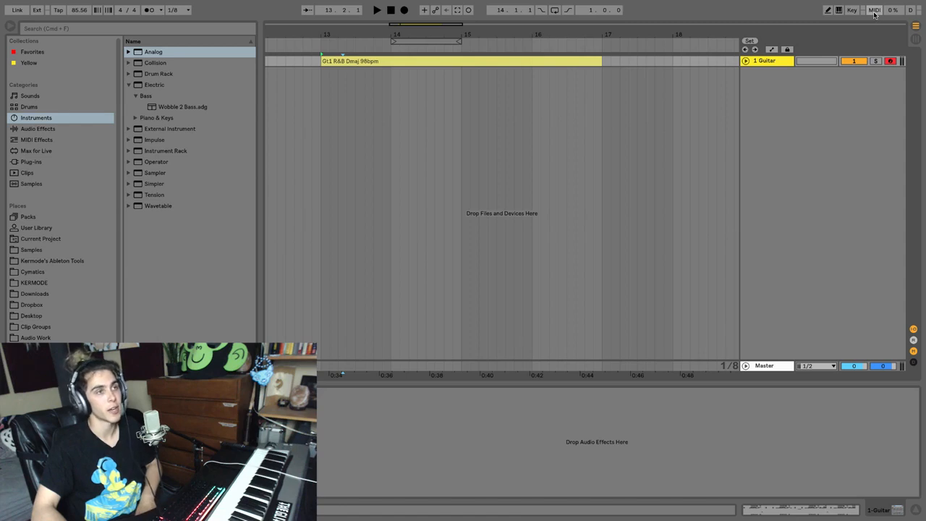
# Step: Switch the audio engine off and on, and play the Guitar clip to examine the CPU load meter
pyautogui.click(895, 11)
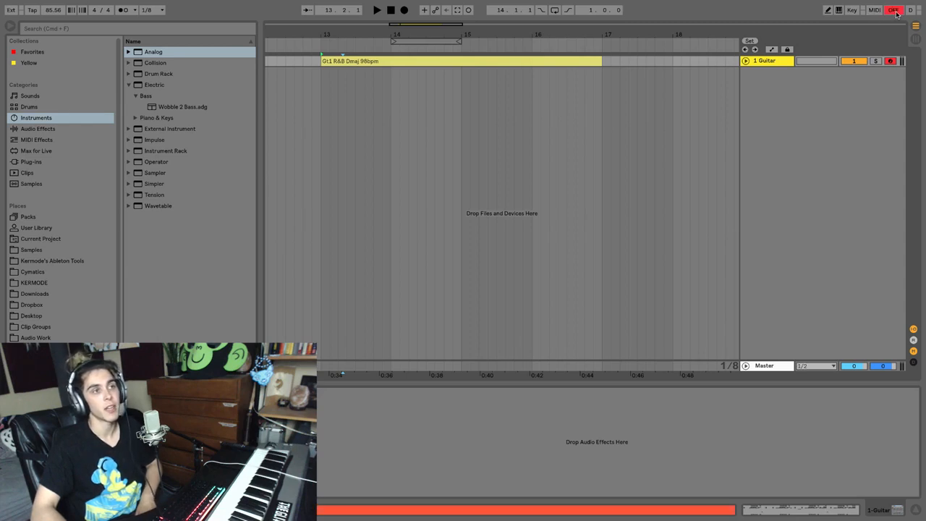
pyautogui.click(894, 11)
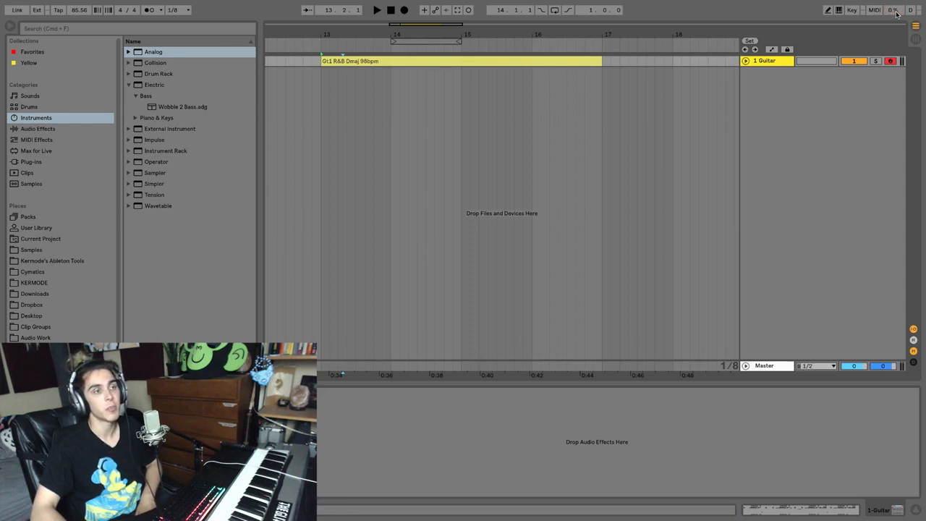
pyautogui.click(439, 63)
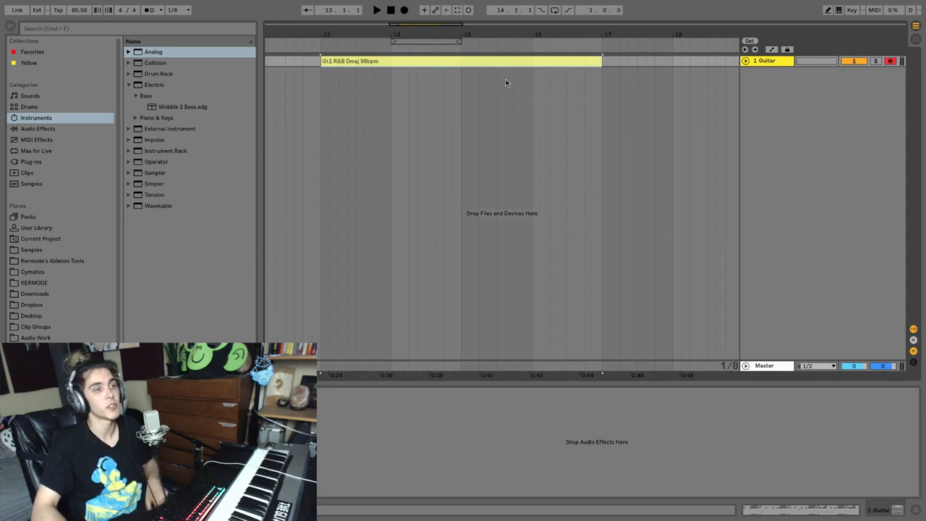
pyautogui.press('space')
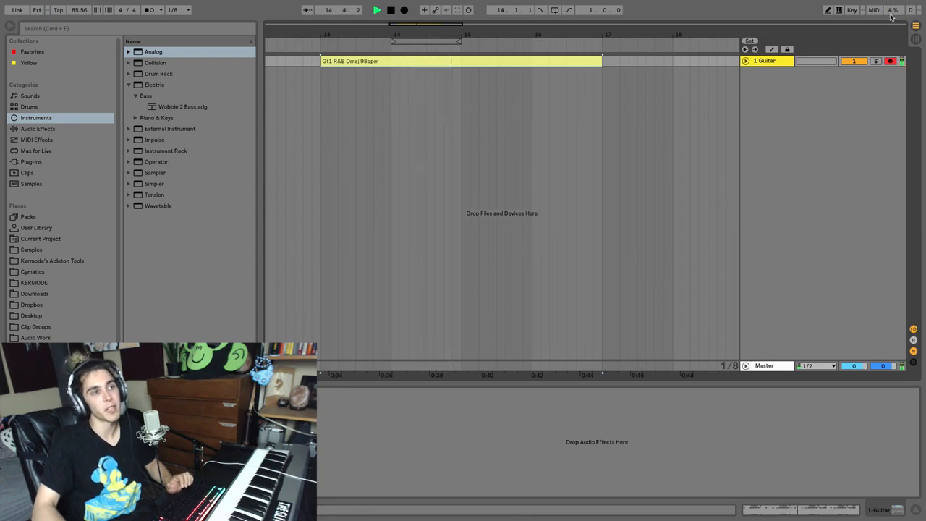
pyautogui.press('space')
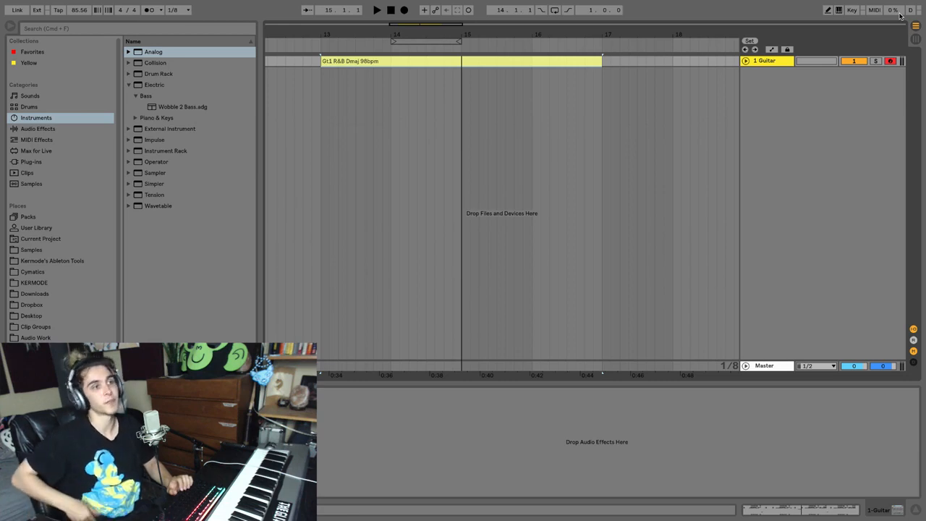
# Step: Switch back and forth between Arrangement View and Session View, finishing in Session View
pyautogui.click(915, 38)
pyautogui.click(915, 26)
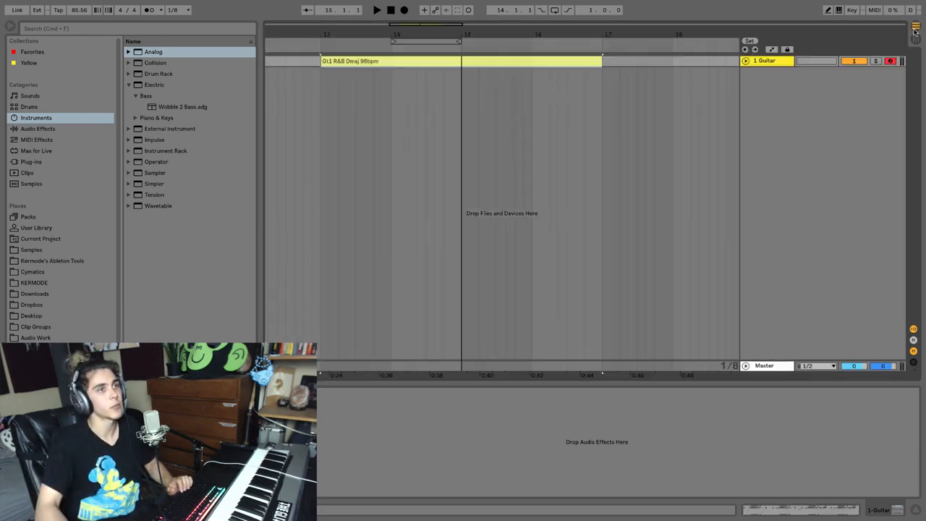
pyautogui.click(915, 38)
pyautogui.click(915, 26)
pyautogui.click(915, 37)
pyautogui.click(915, 27)
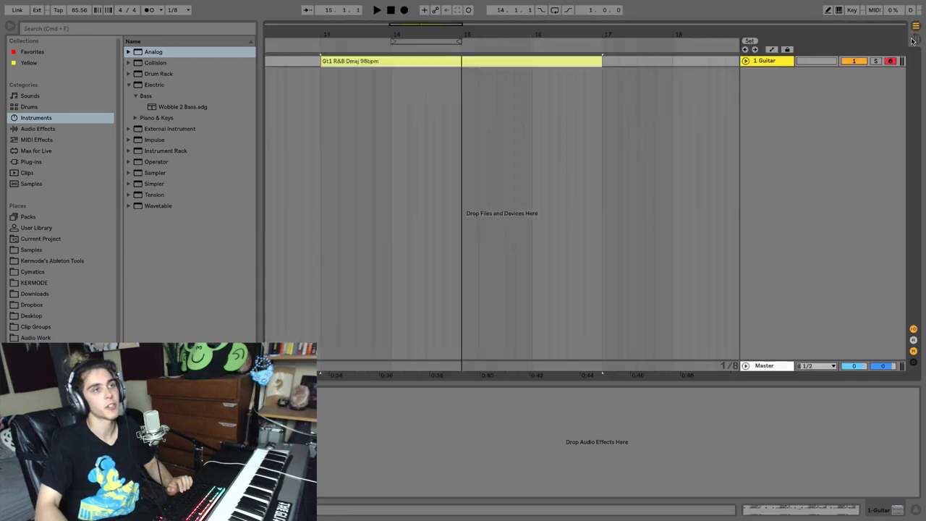
pyautogui.click(915, 38)
pyautogui.click(915, 28)
pyautogui.click(915, 38)
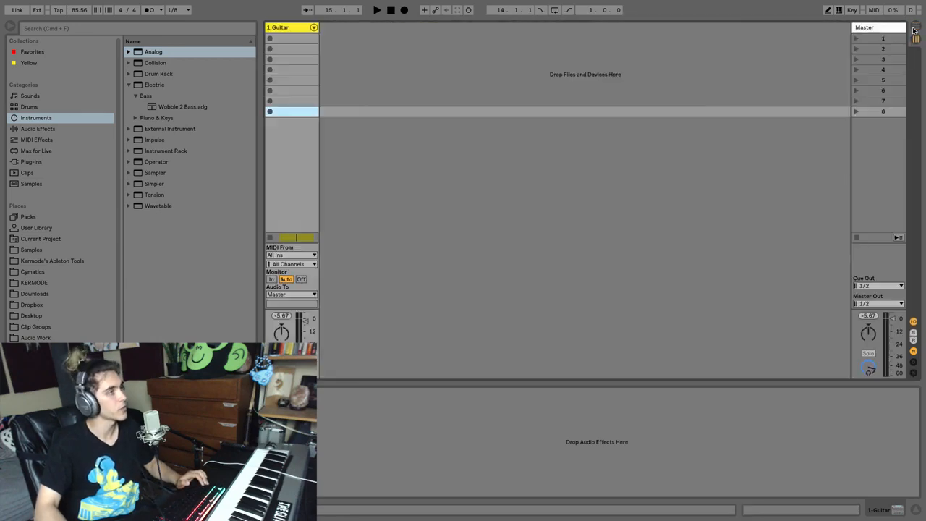
pyautogui.press('Tab')
pyautogui.press('Tab')
pyautogui.press('Tab')
pyautogui.press('Tab')
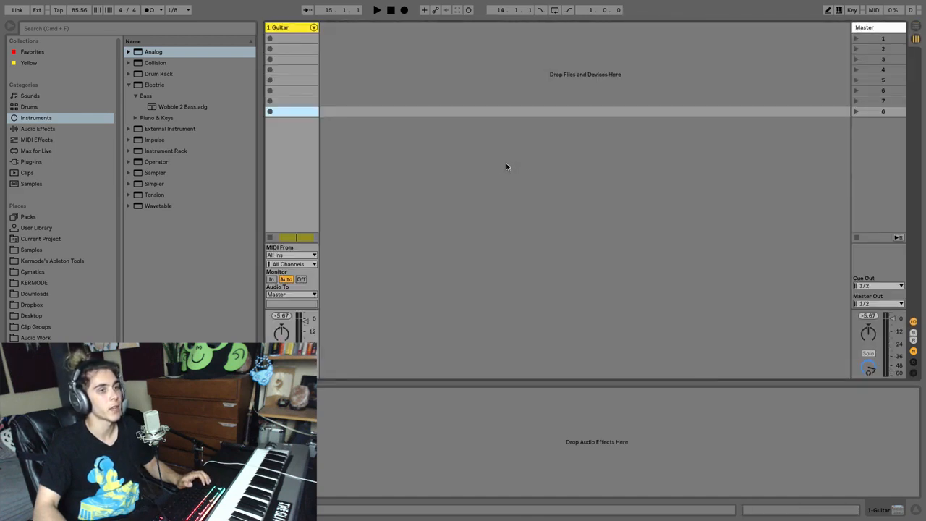
# Step: In Session View, hide and reshow the I/O section, and show the track delay and crossfader sections
pyautogui.click(914, 322)
pyautogui.click(914, 322)
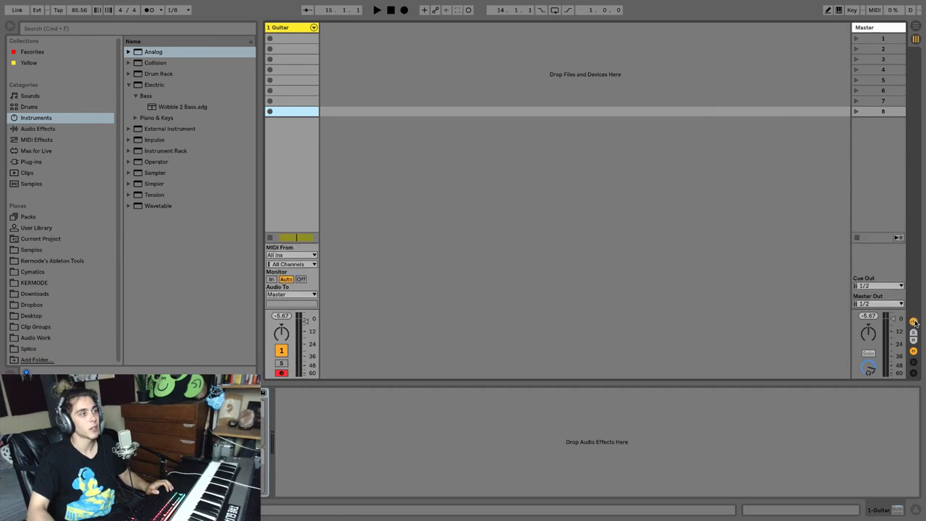
pyautogui.click(914, 372)
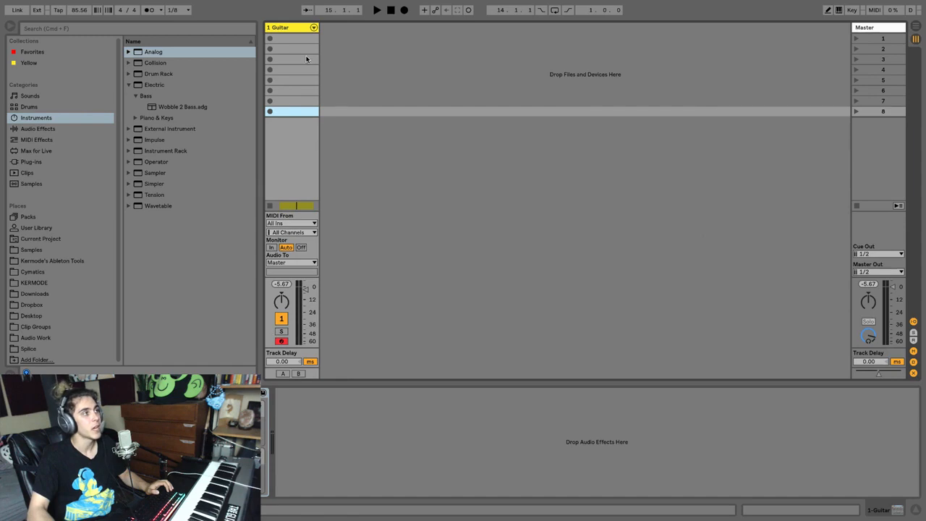
# Step: Unfold the Guitar track in Arrangement View, and hide and reshow the I/O section back in Session View
pyautogui.press('Tab')
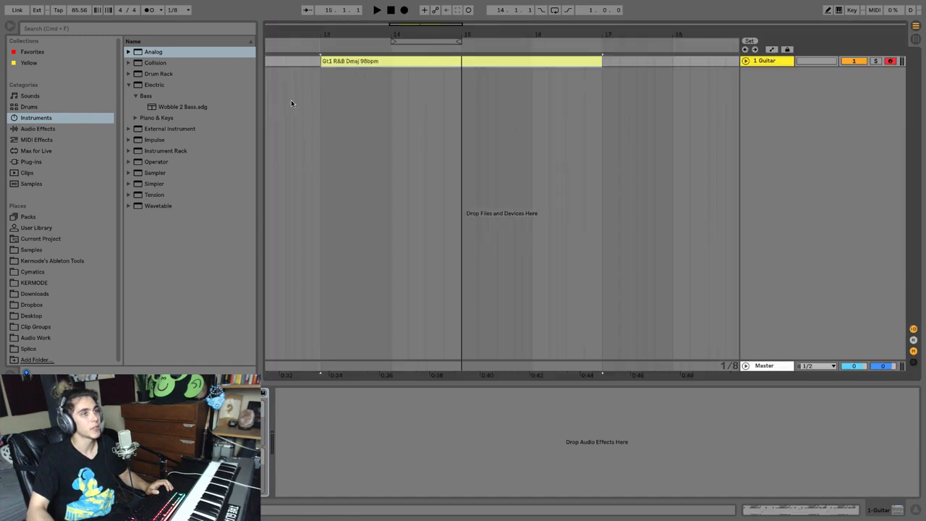
pyautogui.click(753, 66)
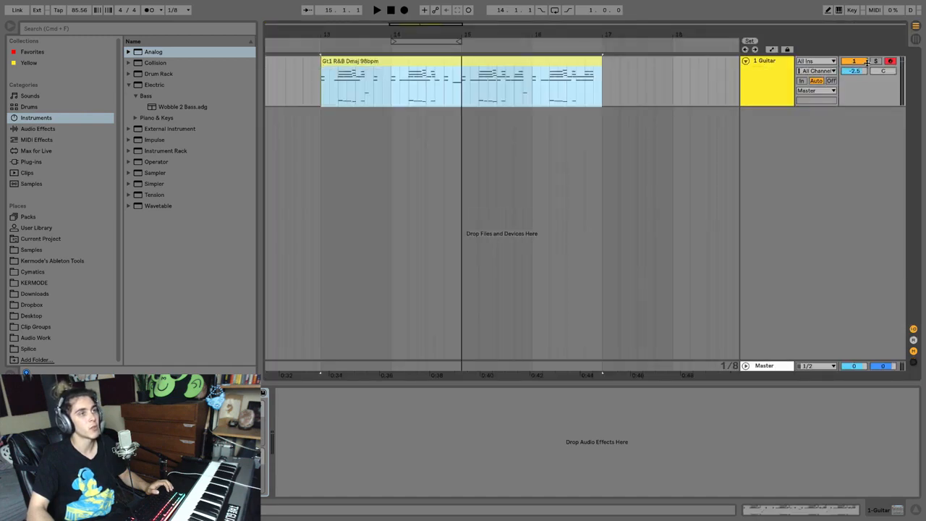
pyautogui.press('Tab')
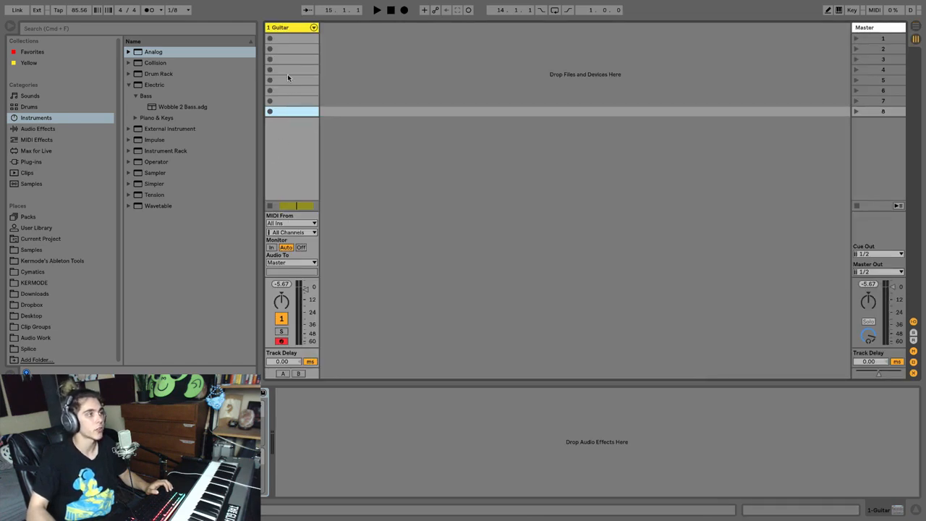
pyautogui.click(913, 324)
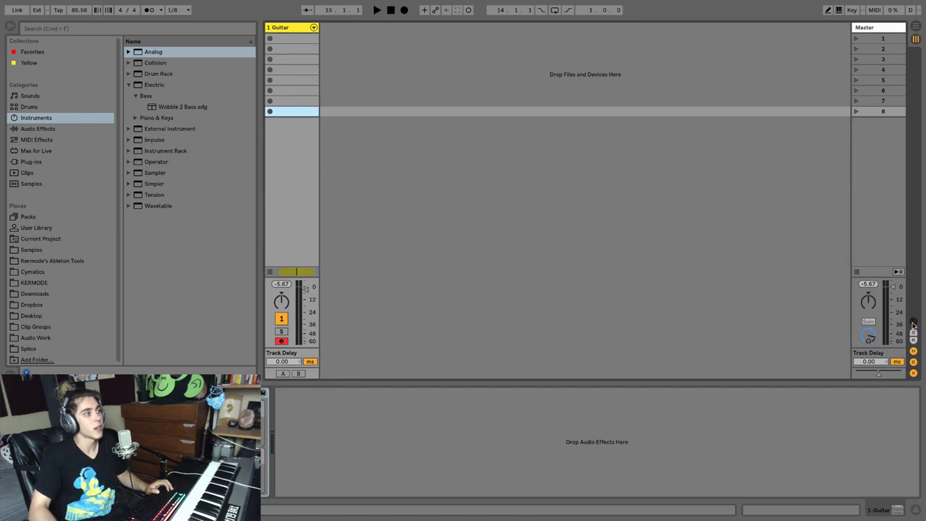
pyautogui.click(913, 324)
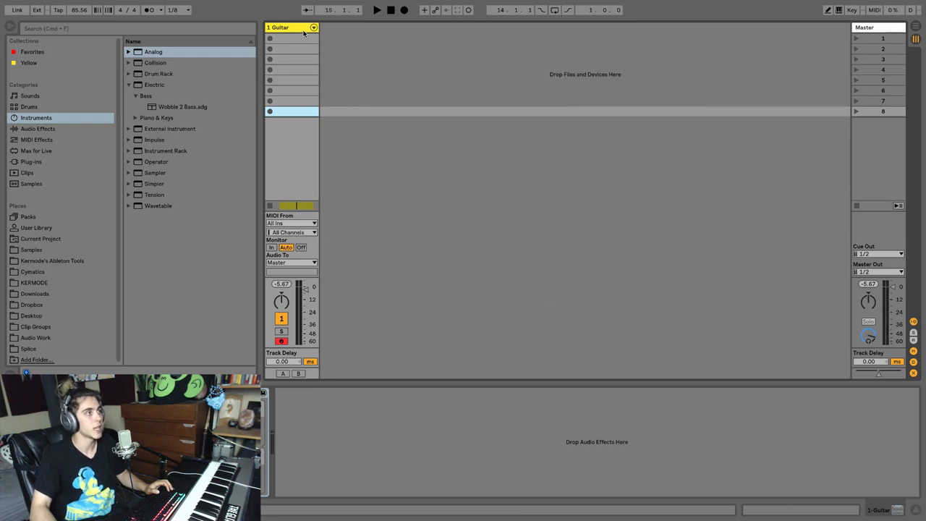
# Step: Insert an audio track and look through its Audio From choices, keeping Resampling as the input
pyautogui.press('super+t')
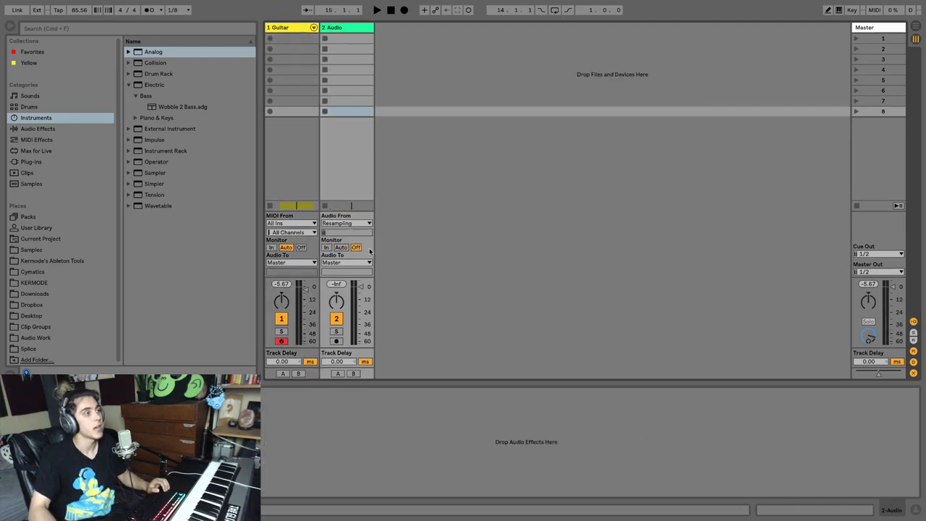
pyautogui.click(340, 224)
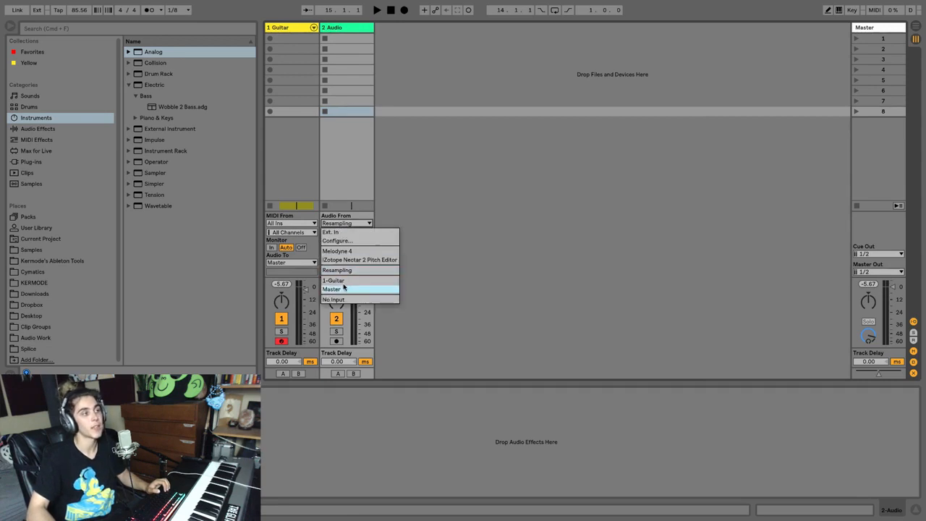
pyautogui.click(342, 225)
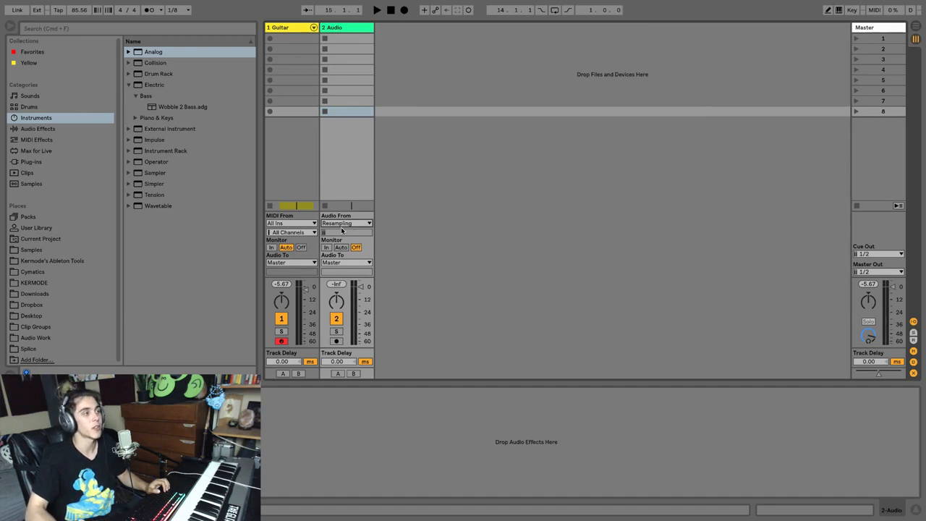
# Step: Examine the Audio To choices of the audio track and keep its output routed to Master
pyautogui.click(353, 263)
pyautogui.click(353, 263)
pyautogui.click(353, 263)
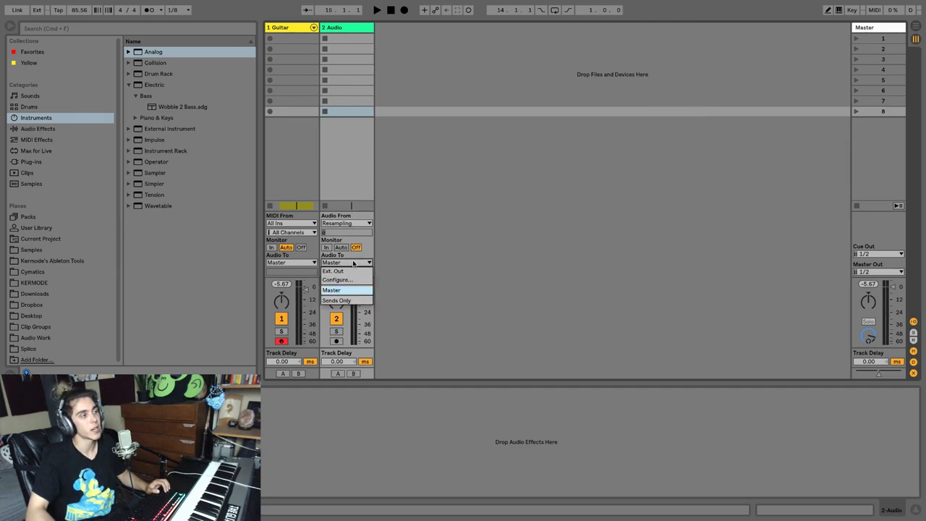
pyautogui.click(353, 263)
pyautogui.click(353, 263)
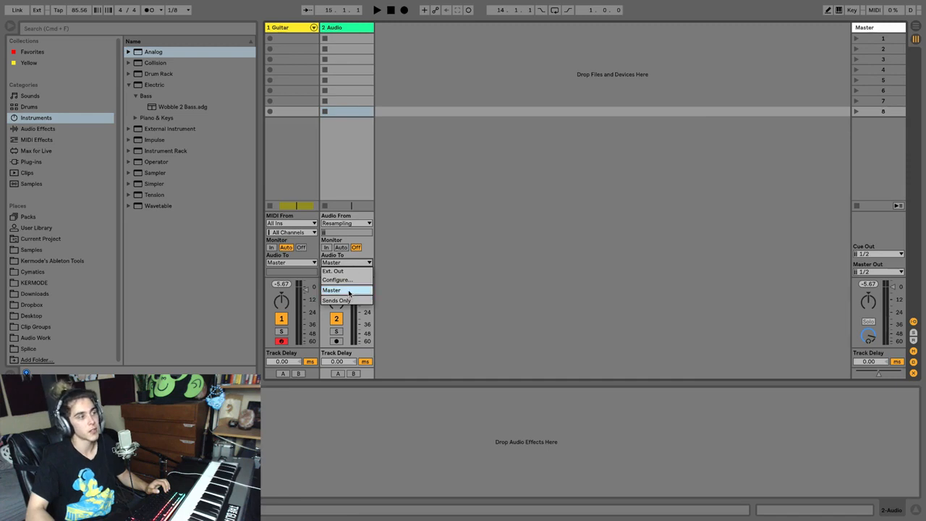
pyautogui.click(349, 292)
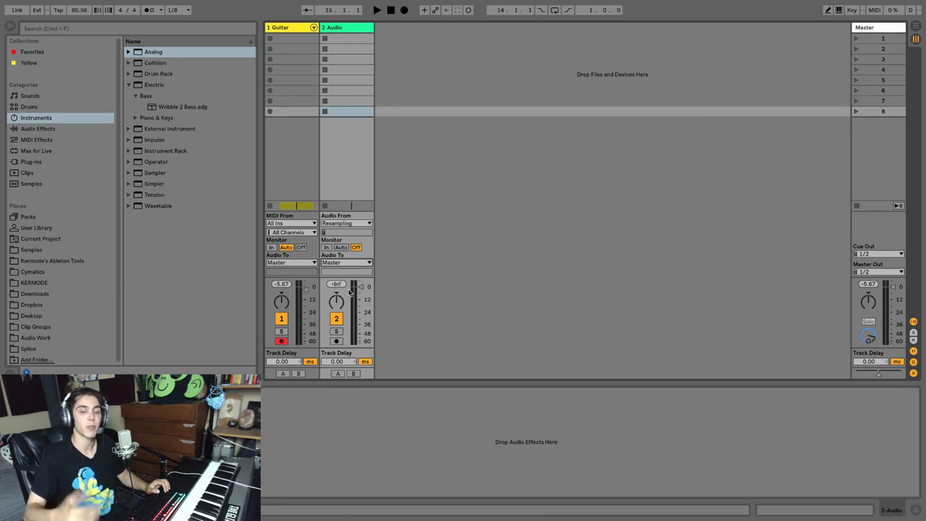
# Step: Group the audio track, move the Guitar track into the group, and briefly play back the group's signal
pyautogui.rightClick(335, 29)
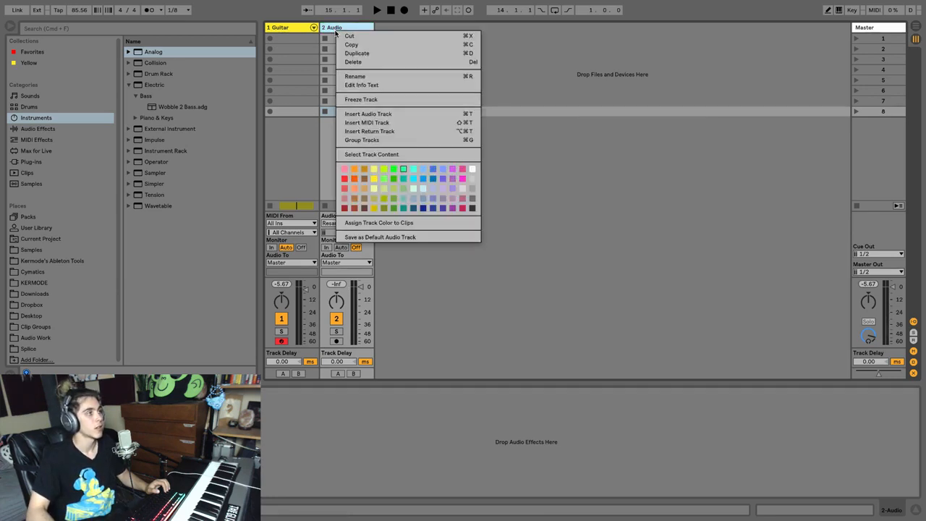
pyautogui.click(364, 140)
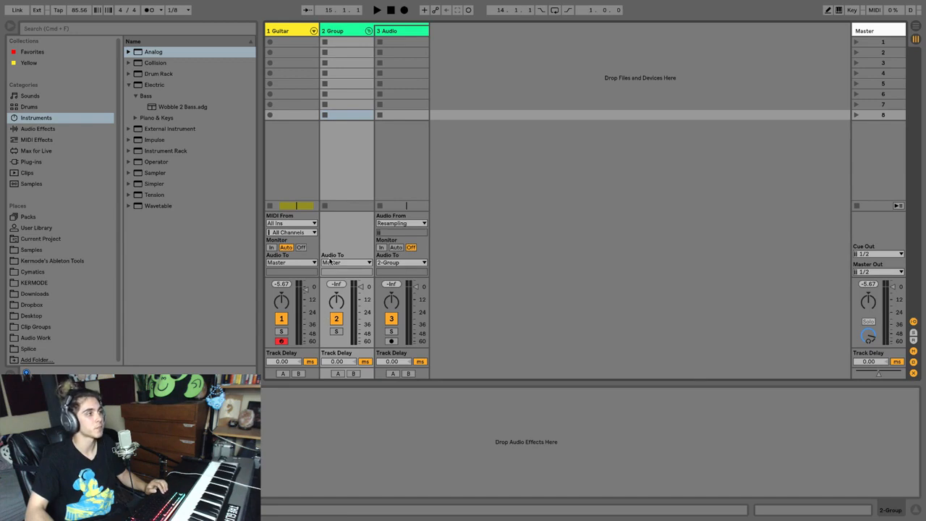
pyautogui.moveTo(295, 31); pyautogui.dragTo(376, 36)
pyautogui.press('space')
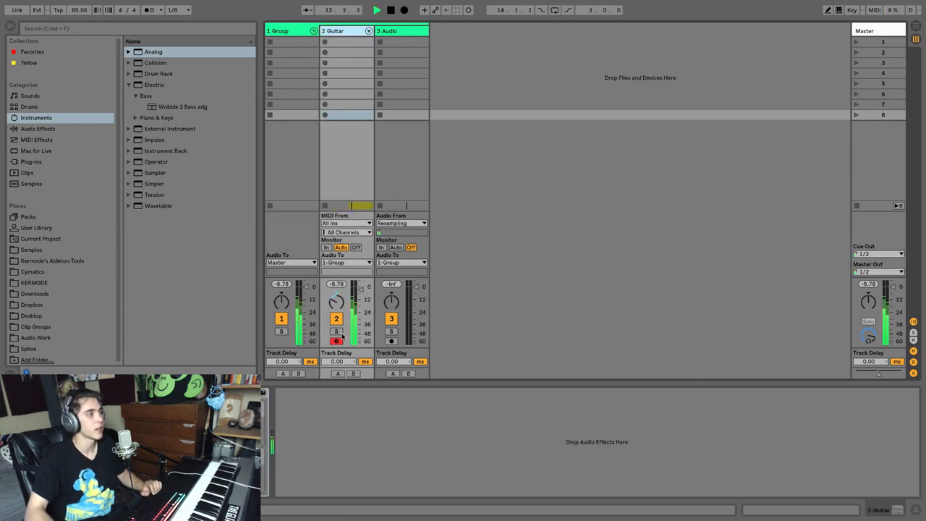
pyautogui.press('space')
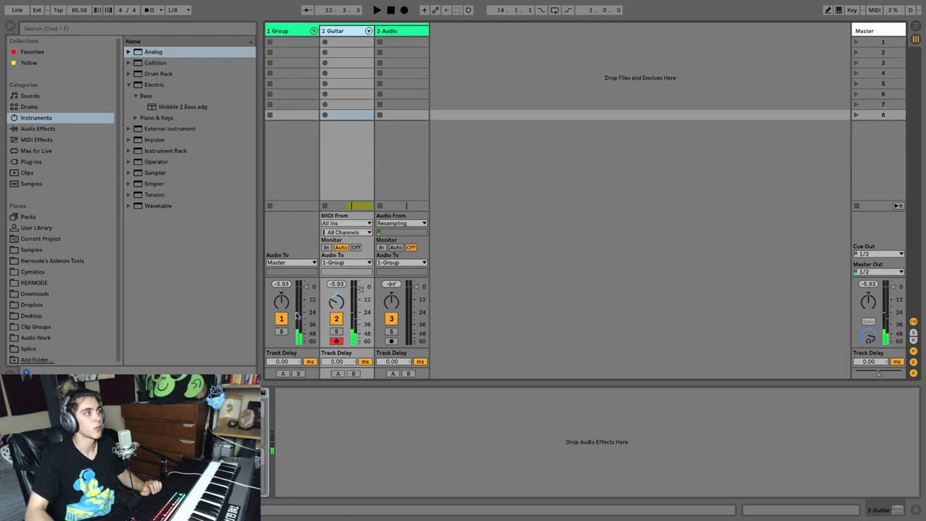
# Step: Ungroup the Guitar and Audio tracks
pyautogui.rightClick(295, 35)
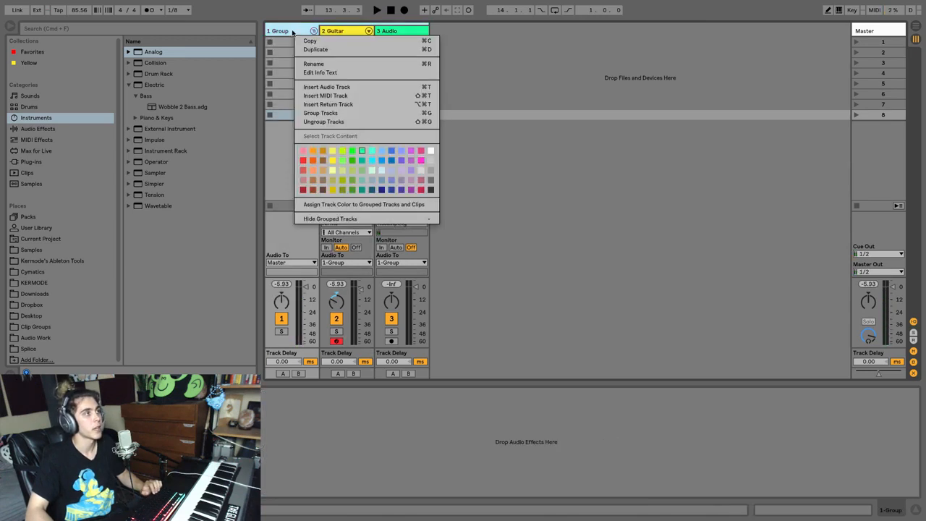
pyautogui.click(325, 121)
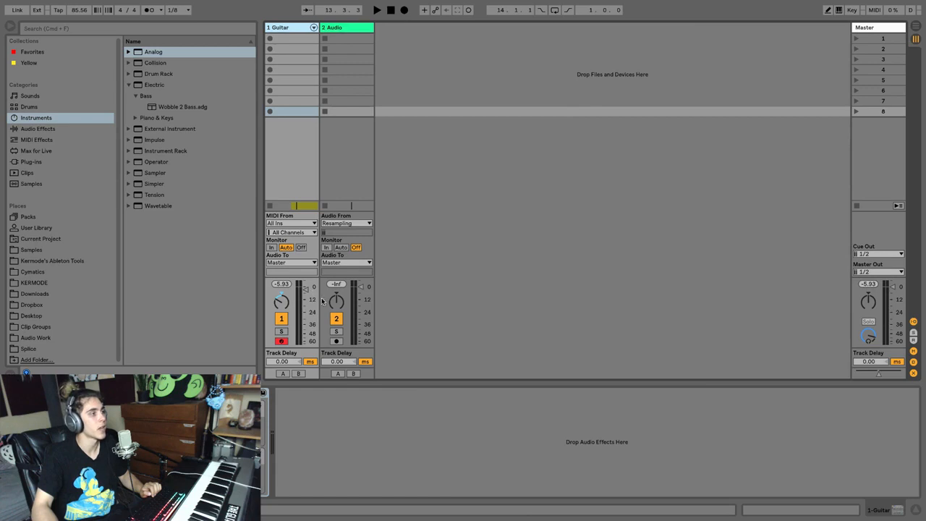
# Step: Test the track volume faders, leaving Audio at 0 and Guitar at -0.5 dB during playback, and return to Arrangement View
pyautogui.moveTo(361, 287); pyautogui.dragTo(361, 332)
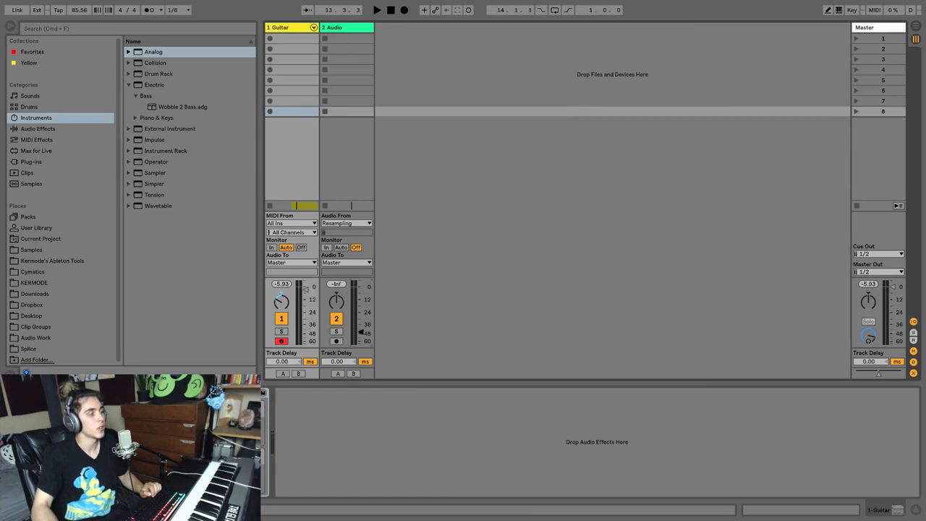
pyautogui.moveTo(361, 296)
pyautogui.mouseDown()
pyautogui.moveTo(361, 344)
pyautogui.moveTo(361, 284)
pyautogui.mouseUp()
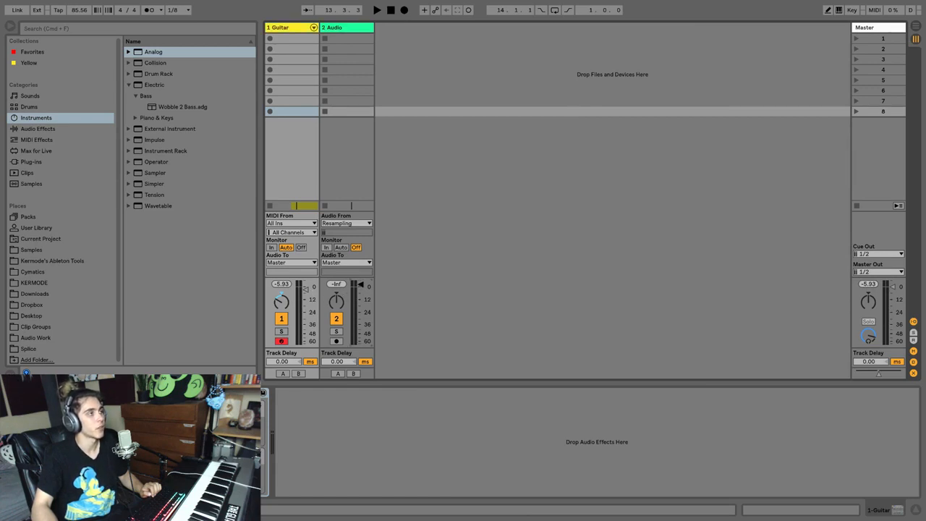
pyautogui.press('space')
pyautogui.moveTo(305, 289); pyautogui.dragTo(305, 343)
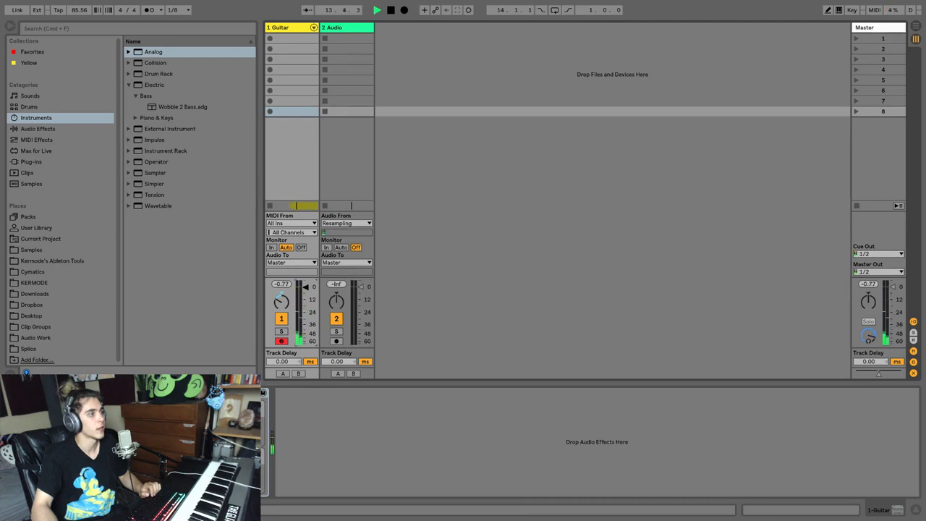
pyautogui.press('space')
pyautogui.press('Tab')
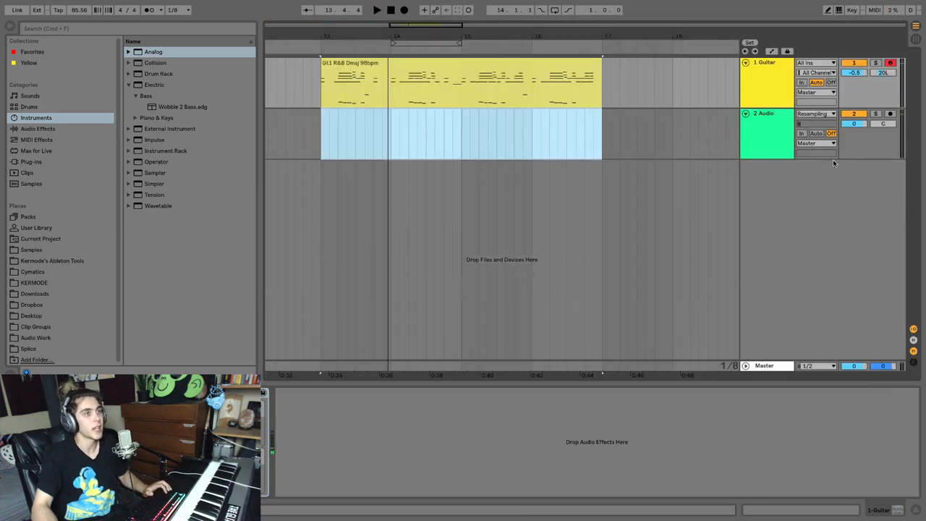
# Step: Test the Guitar track's volume during playback in Arrangement View, trying 6.0 dB and ending at -0.3 dB
pyautogui.click(853, 73)
pyautogui.press('Tab')
pyautogui.press('Tab')
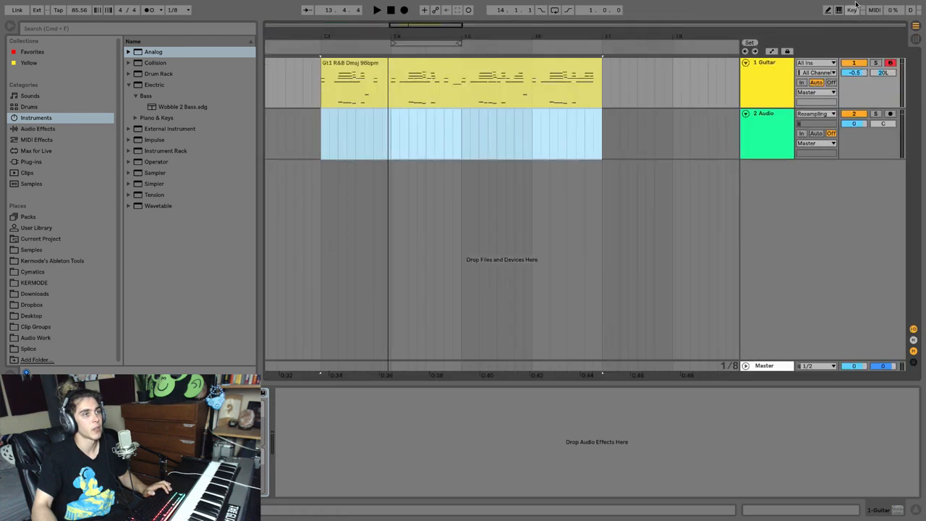
pyautogui.click(858, 74)
pyautogui.press('space')
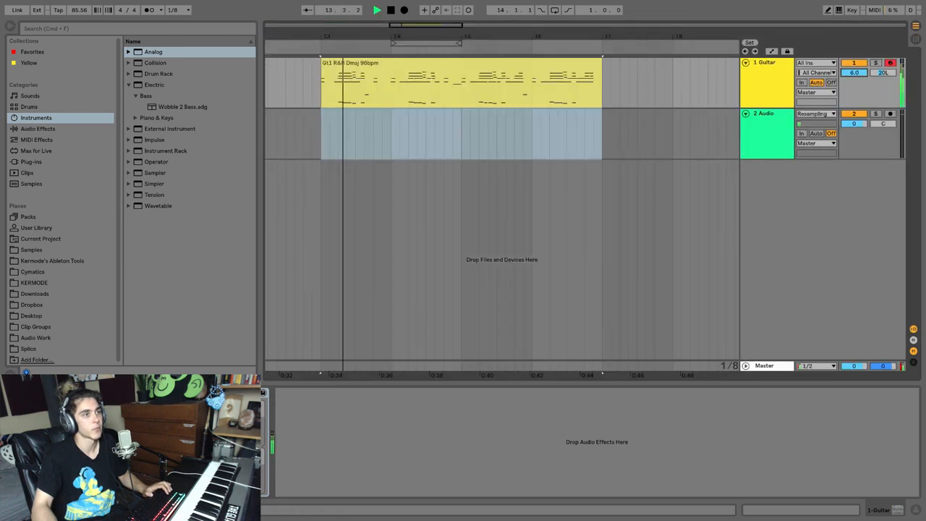
pyautogui.moveTo(856, 73); pyautogui.dragTo(857, 77)
pyautogui.press('space')
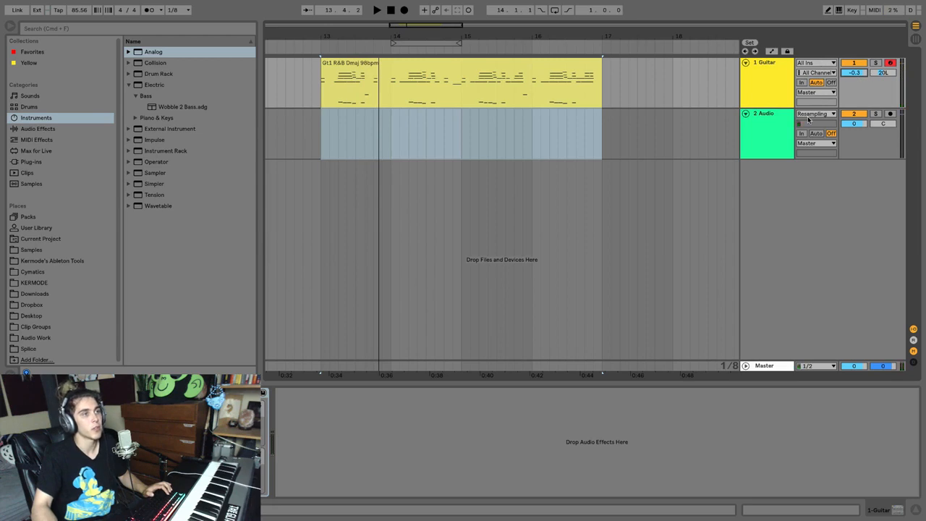
# Step: Adjust the Guitar track's volume to -3.0 dB in Session View during playback and reset its peak level indicator
pyautogui.press('Tab')
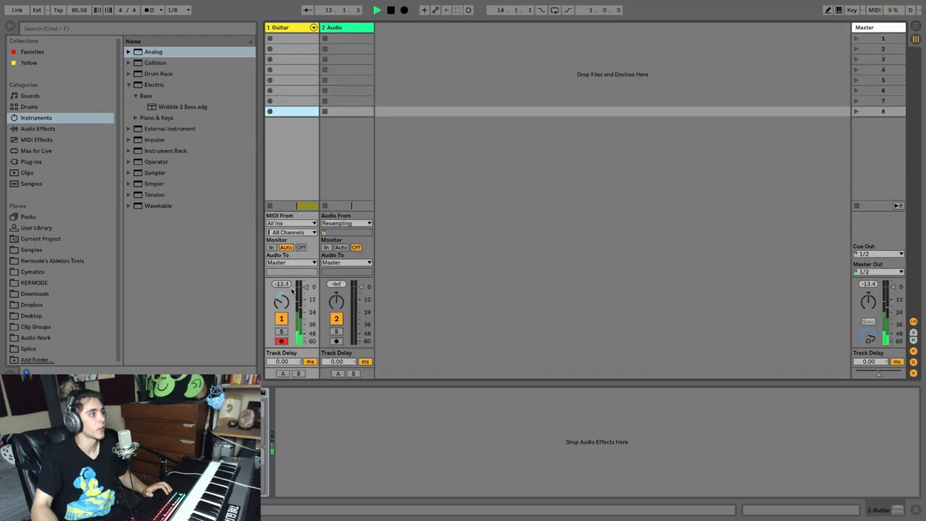
pyautogui.moveTo(282, 283); pyautogui.dragTo(286, 289)
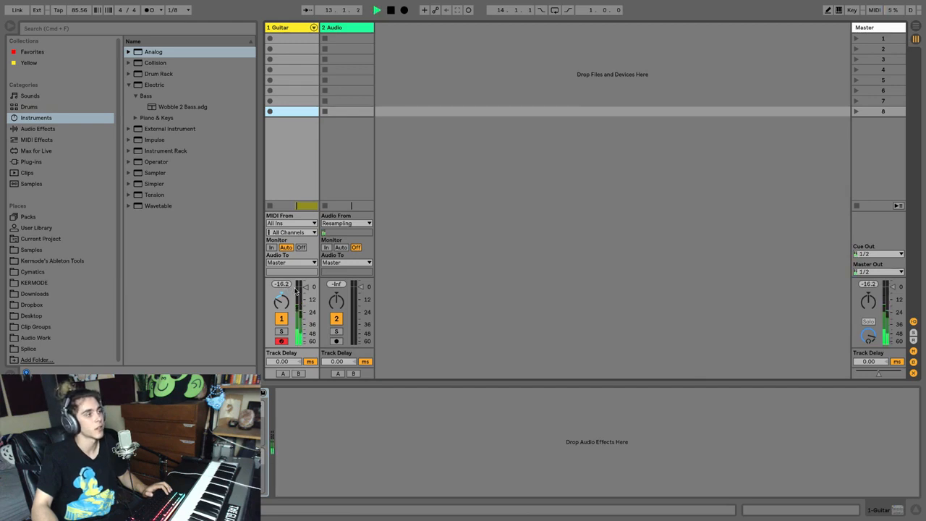
pyautogui.press('space')
pyautogui.press('space')
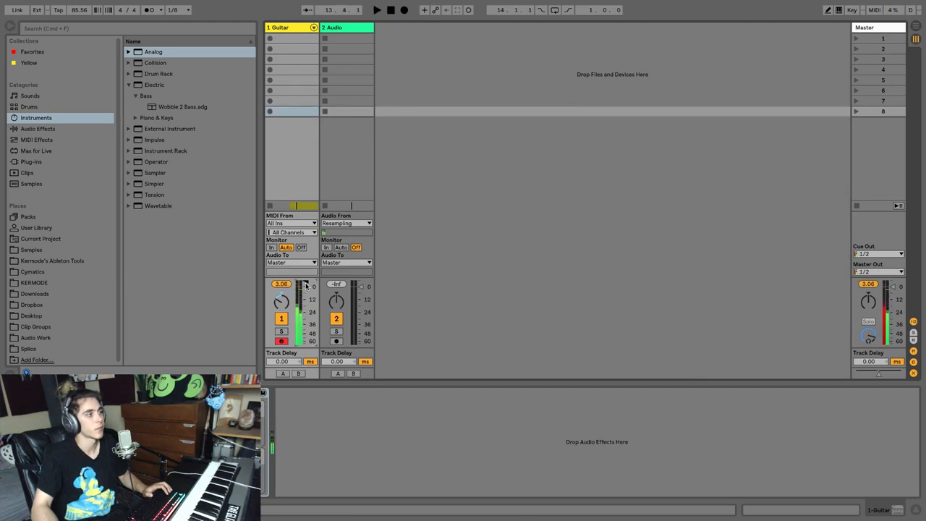
pyautogui.click(286, 284)
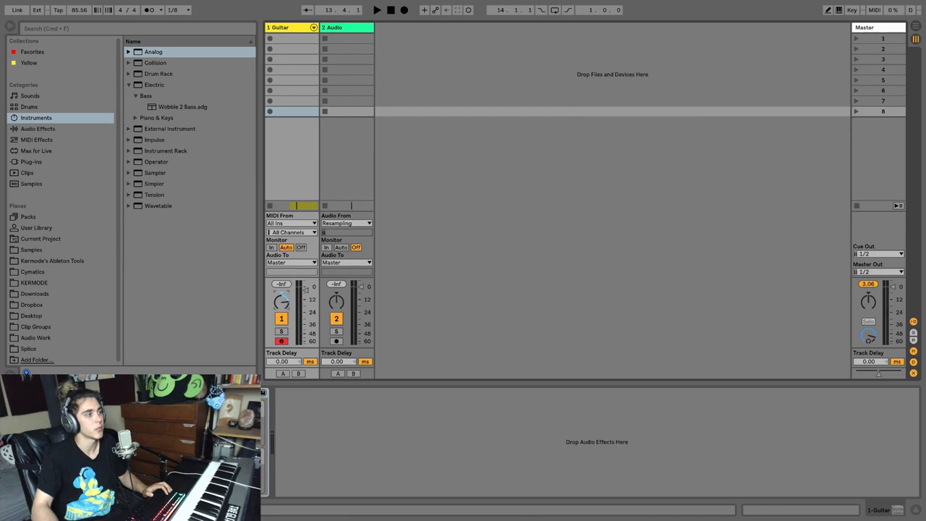
# Step: Test the Guitar track's panning with playback, trying 26L in Arrangement View, and return to Session View with the pan centred
pyautogui.press('space')
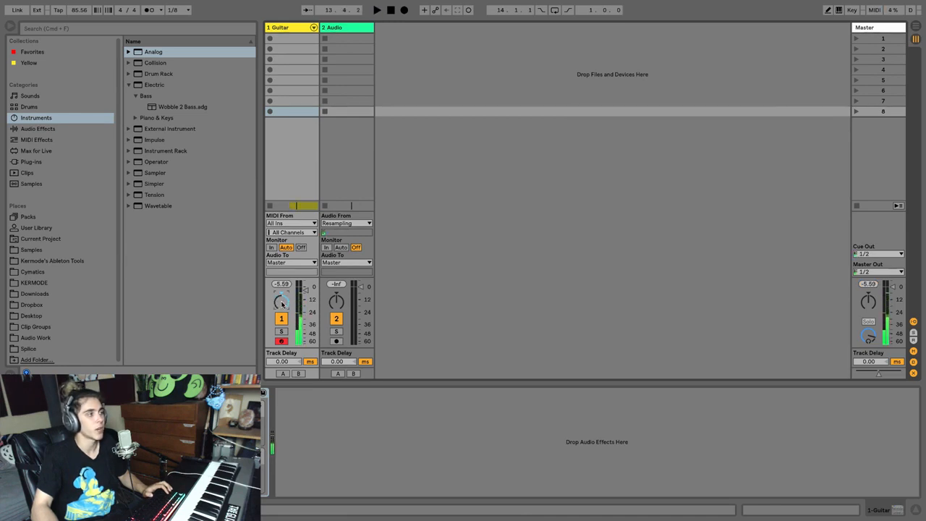
pyautogui.press('Tab')
pyautogui.moveTo(882, 76); pyautogui.dragTo(882, 75)
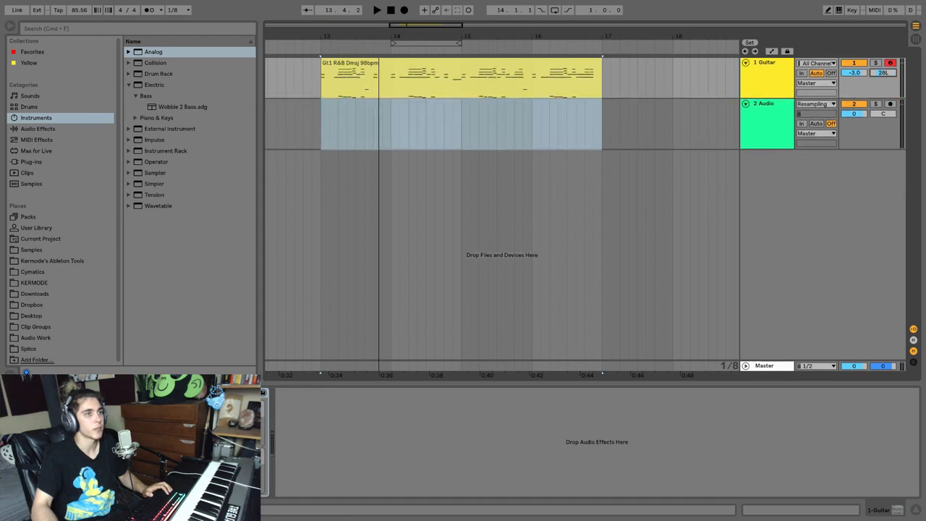
pyautogui.press('Tab')
# Step: Mute the Guitar track, play the set, and unmute the track before stopping playback
pyautogui.click(281, 319)
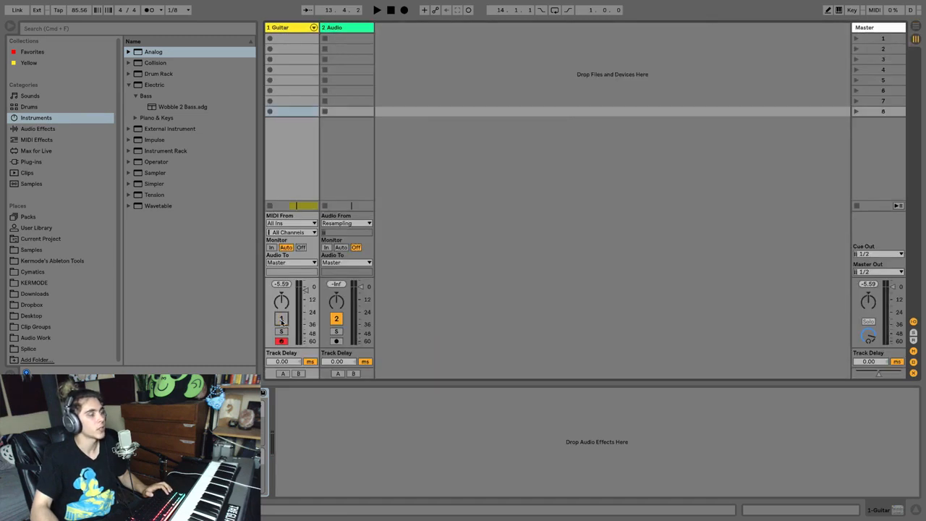
pyautogui.press('space')
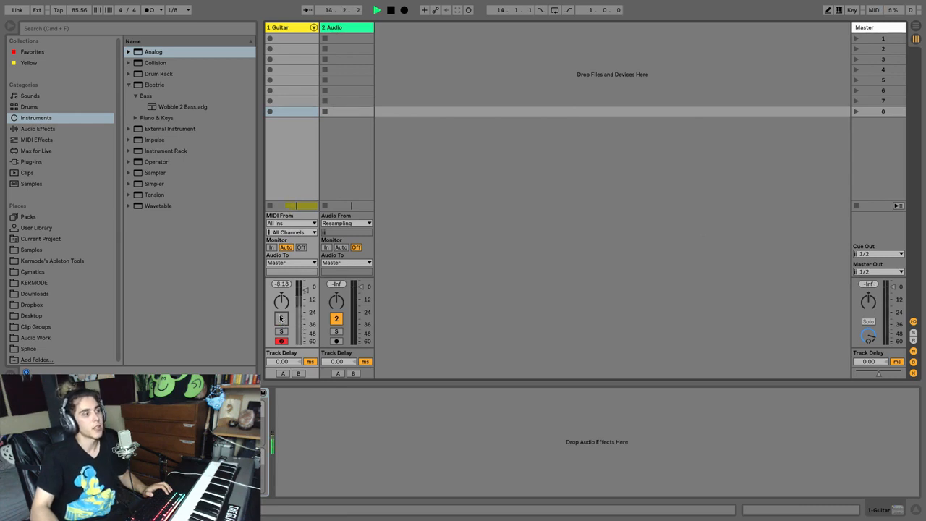
pyautogui.click(281, 319)
pyautogui.press('space')
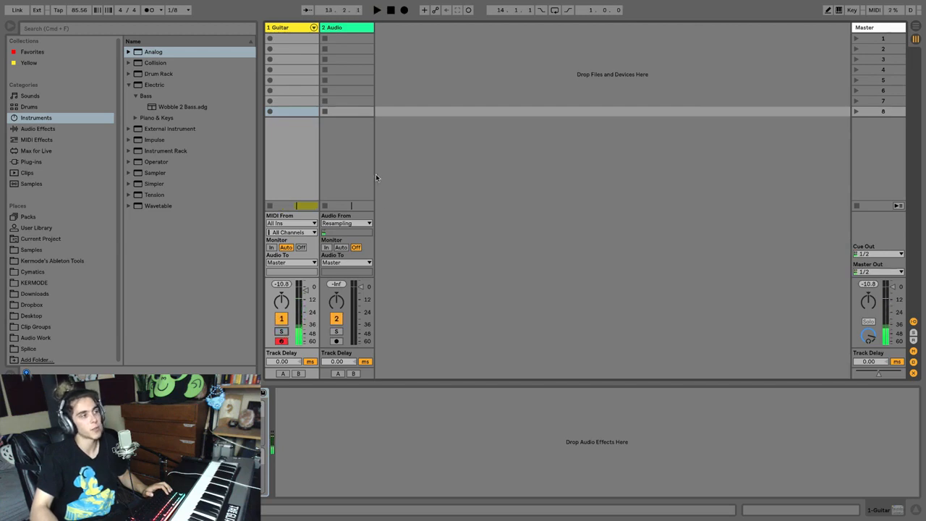
# Step: Toggle record arming on the Guitar track and leave it disarmed
pyautogui.click(280, 343)
pyautogui.click(281, 342)
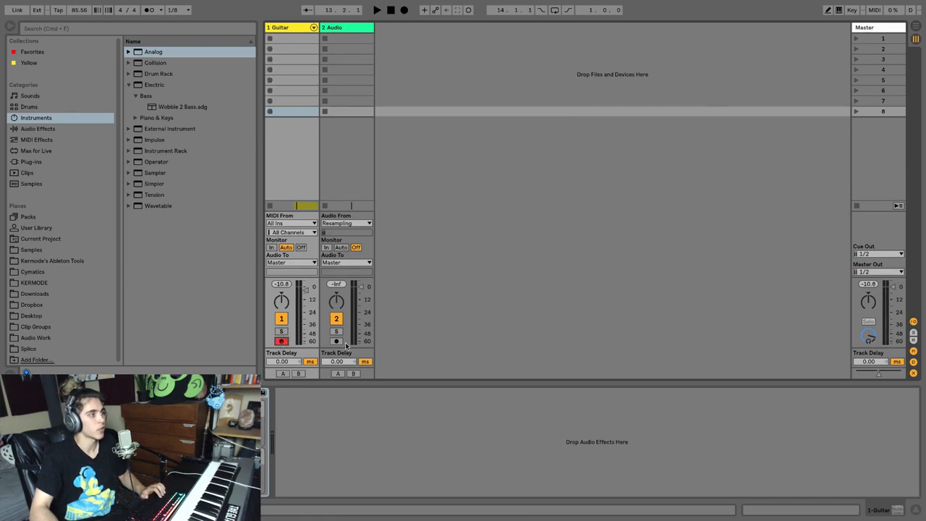
pyautogui.click(281, 341)
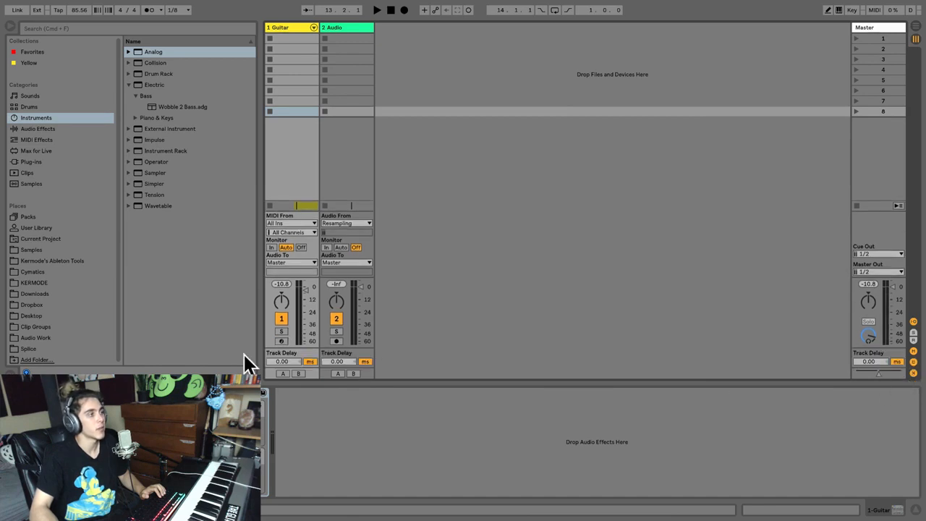
# Step: Try a 139 ms track delay on the Guitar track, reset it to 0, and hide the Track Delay section
pyautogui.moveTo(284, 360); pyautogui.dragTo(284, 352)
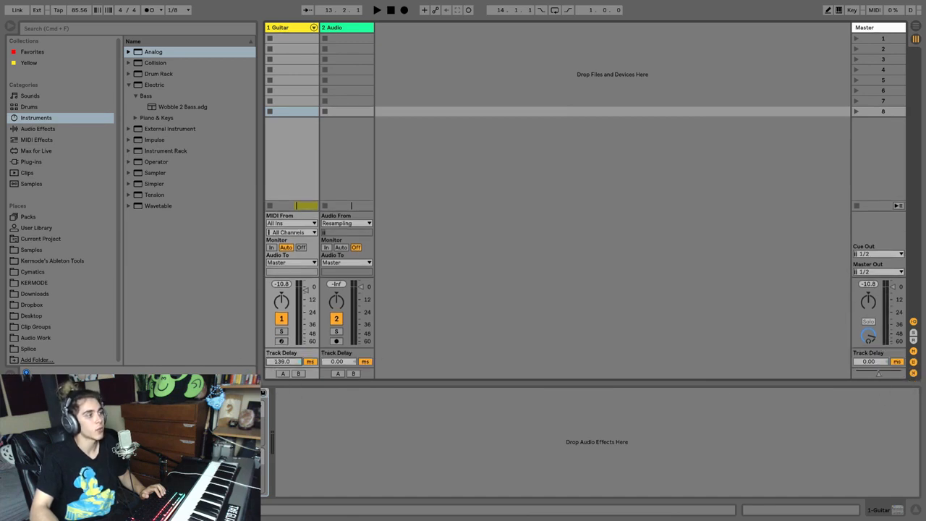
pyautogui.press('Delete')
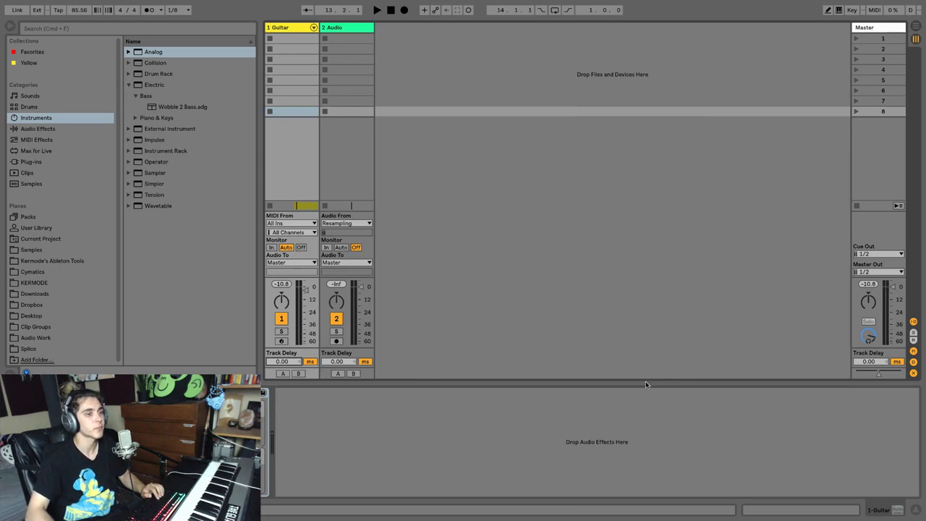
pyautogui.click(914, 361)
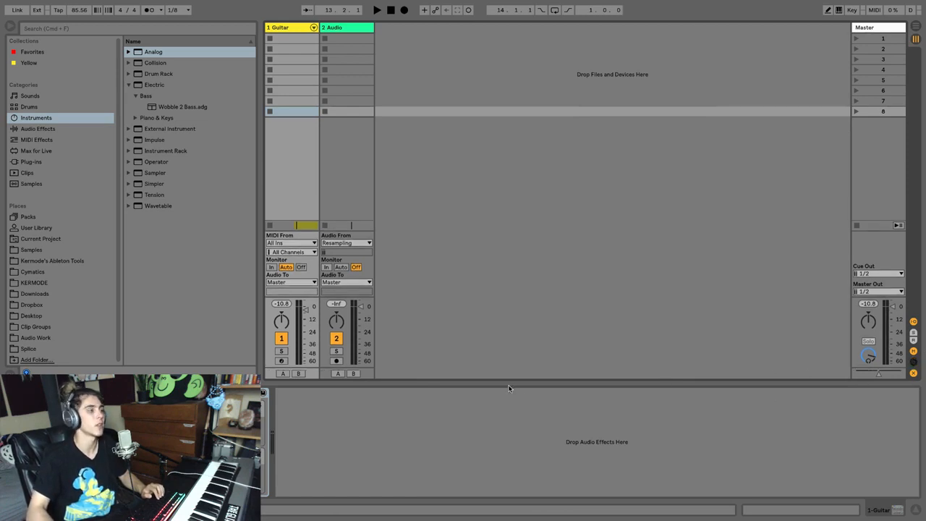
# Step: Toggle the visibility of the mixer's crossfader section and leave it hidden
pyautogui.click(914, 372)
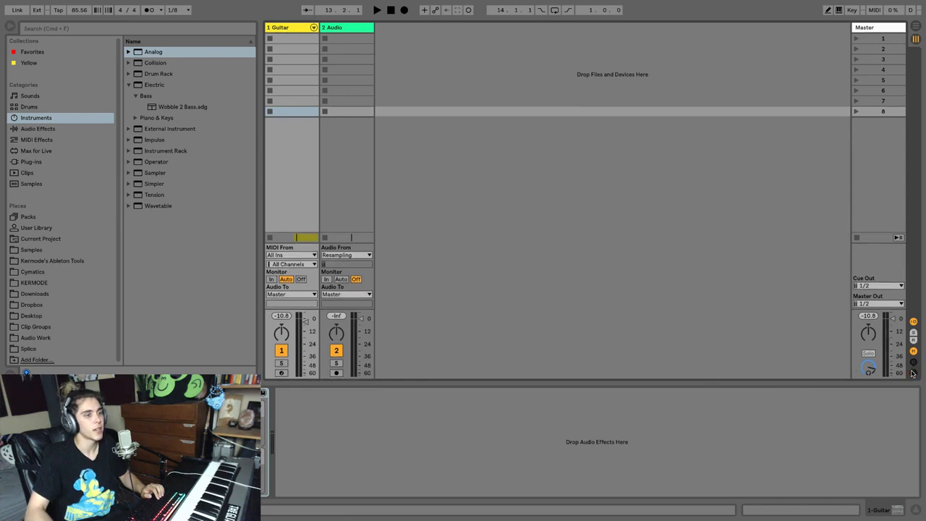
pyautogui.click(914, 373)
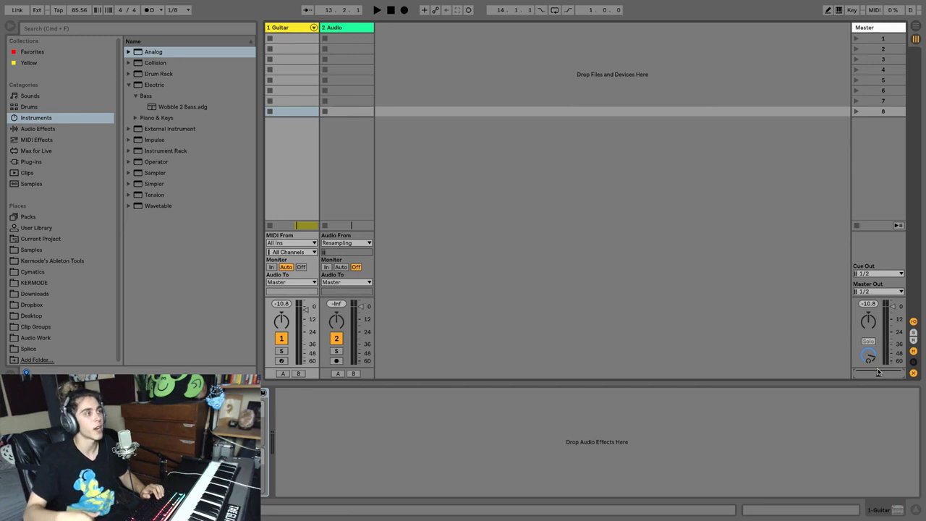
pyautogui.click(913, 373)
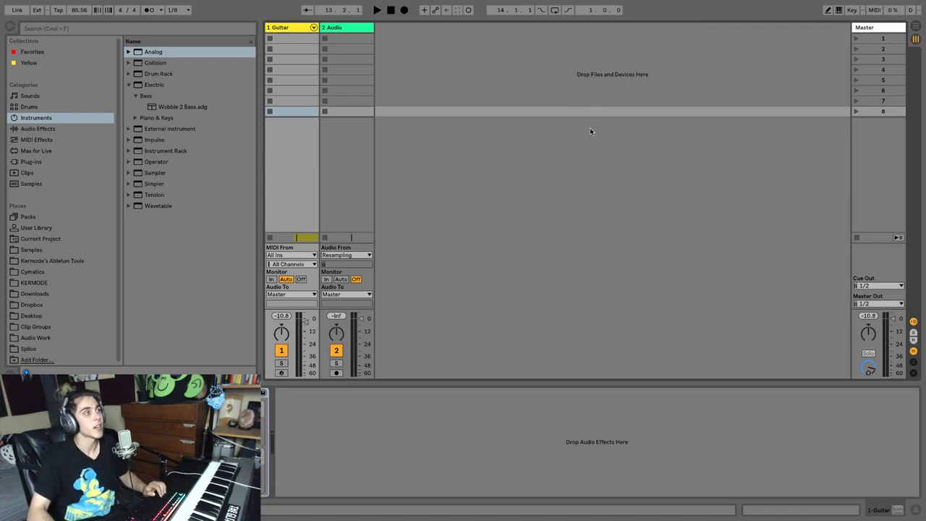
# Step: Insert a return track in the Session View mixer
pyautogui.rightClick(727, 45)
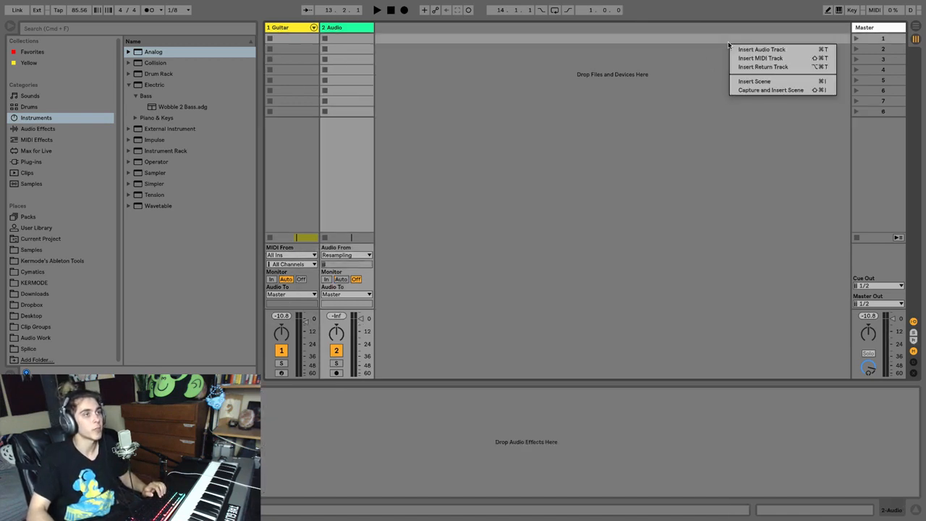
pyautogui.click(726, 43)
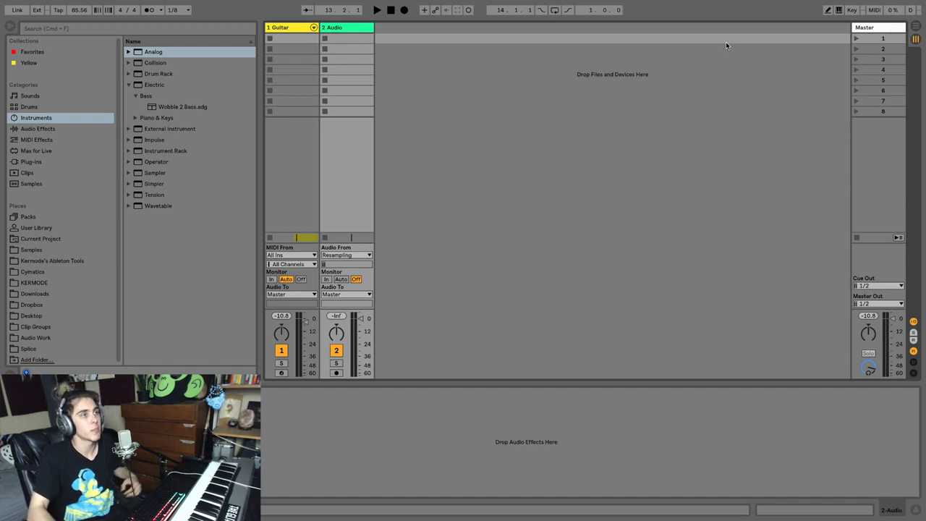
pyautogui.rightClick(726, 42)
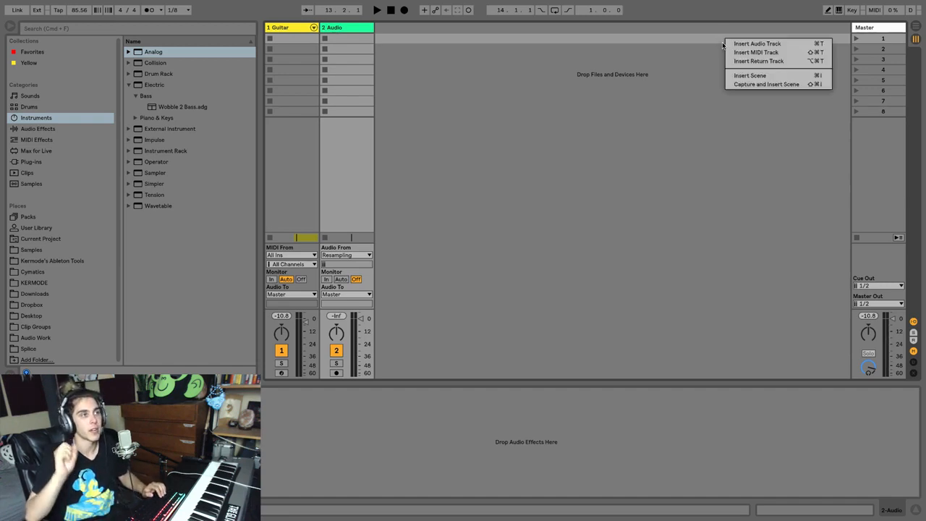
pyautogui.click(759, 61)
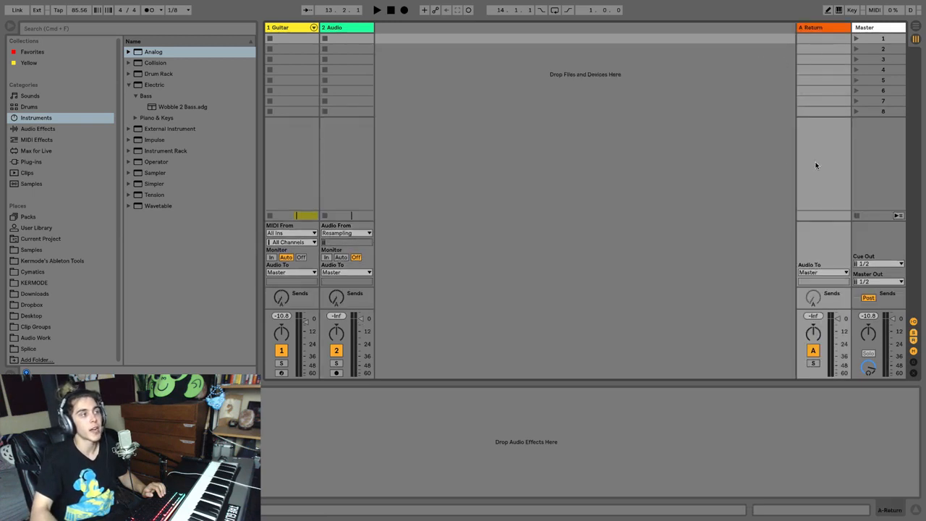
# Step: Turn up the Guitar track's Send A and play the set to hear its signal through return track A
pyautogui.click(293, 90)
pyautogui.press('space')
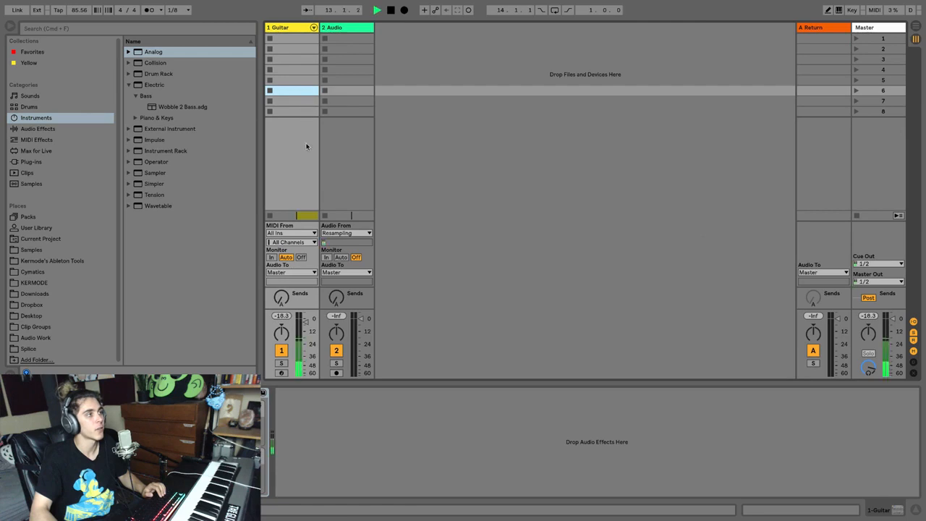
pyautogui.press('space')
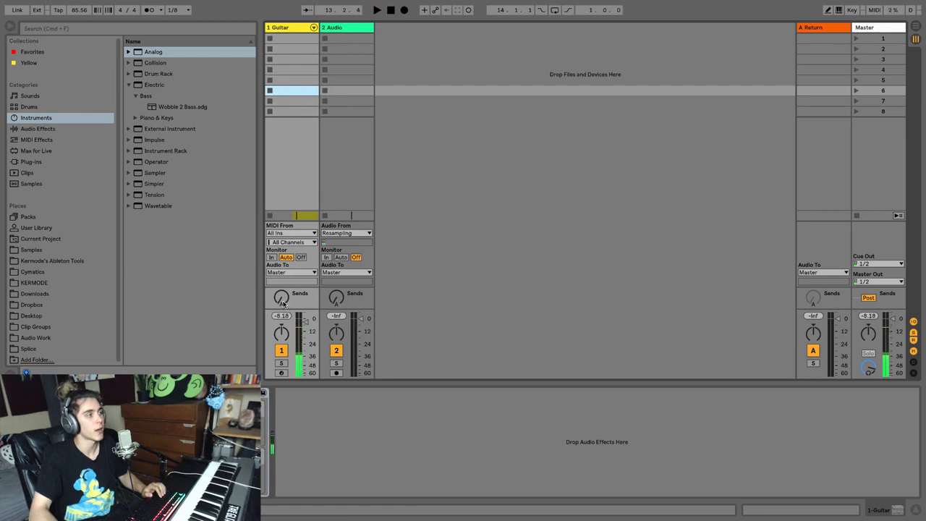
pyautogui.press('space')
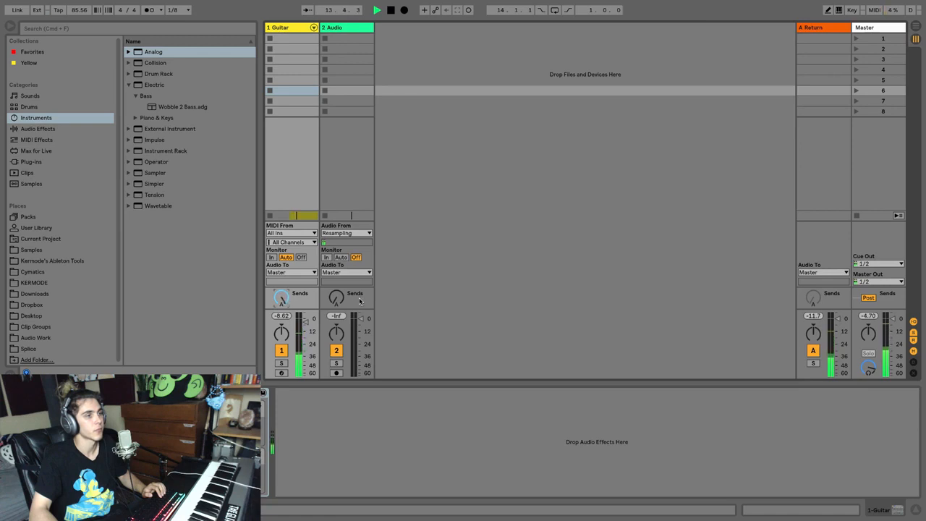
pyautogui.press('space')
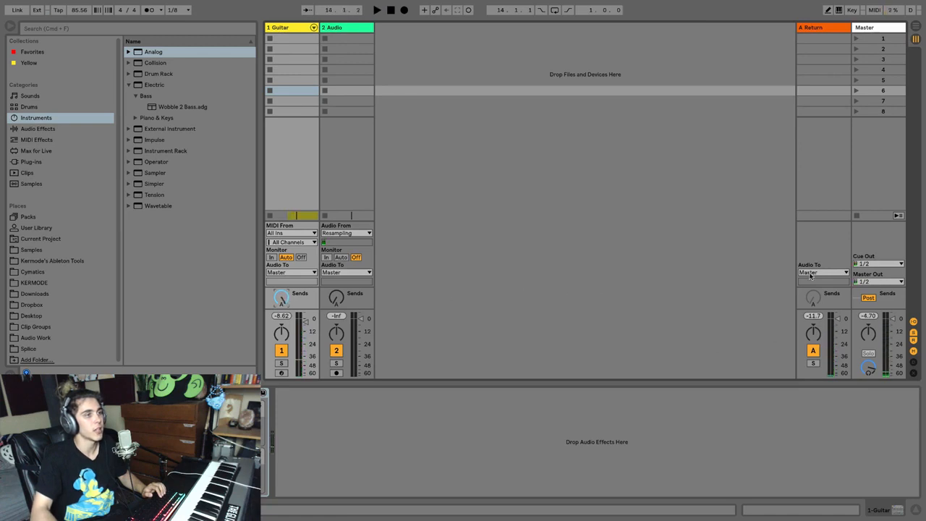
pyautogui.press('space')
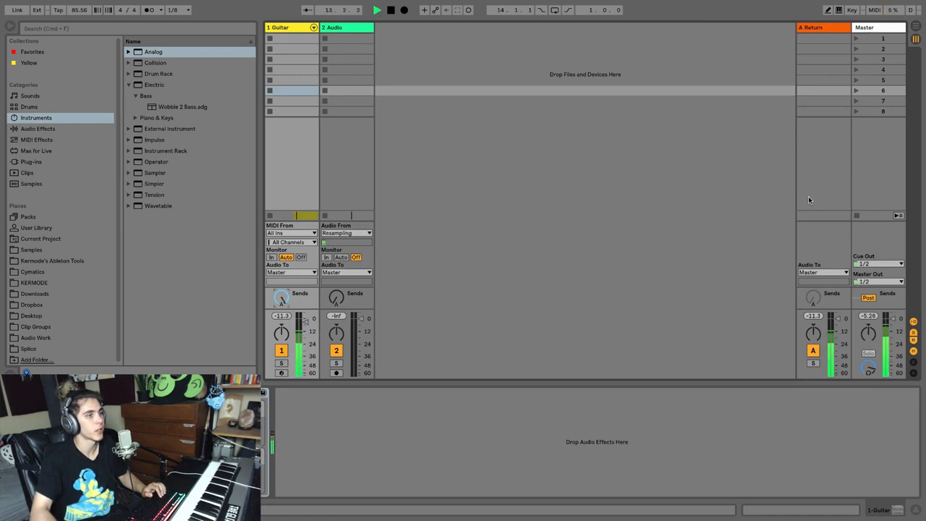
pyautogui.press('space')
# Step: Load the Reverb audio effect onto return track A with its Dry/Wet at 100%
pyautogui.click(45, 128)
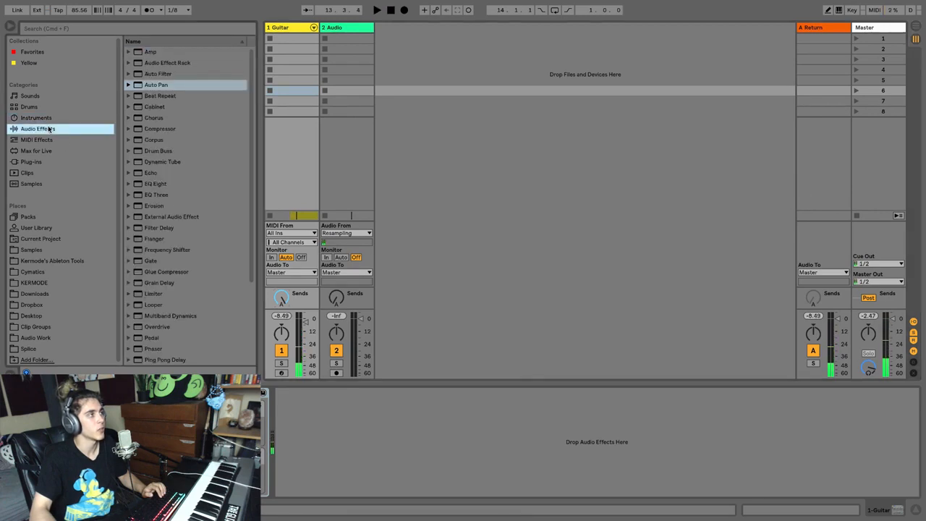
pyautogui.scroll(-4, 172, 275)
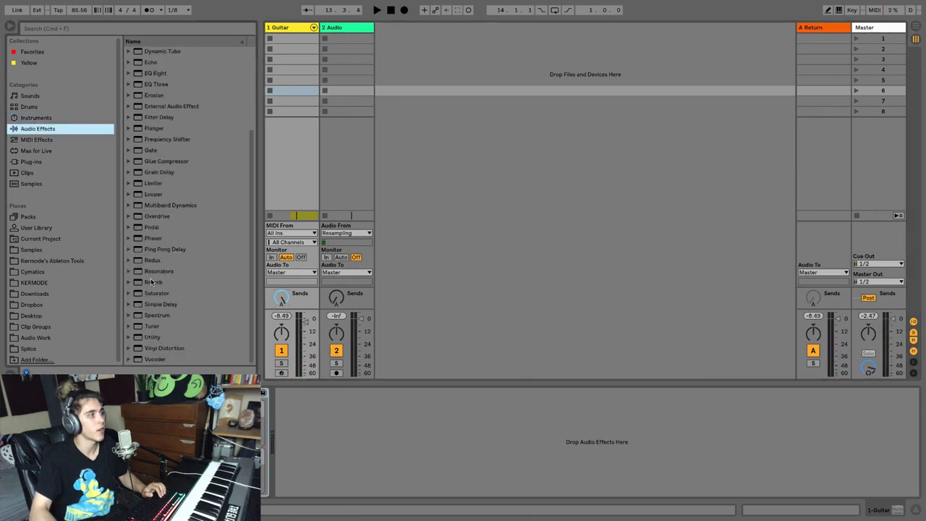
pyautogui.moveTo(152, 282); pyautogui.dragTo(817, 91)
pyautogui.moveTo(398, 482); pyautogui.dragTo(398, 450)
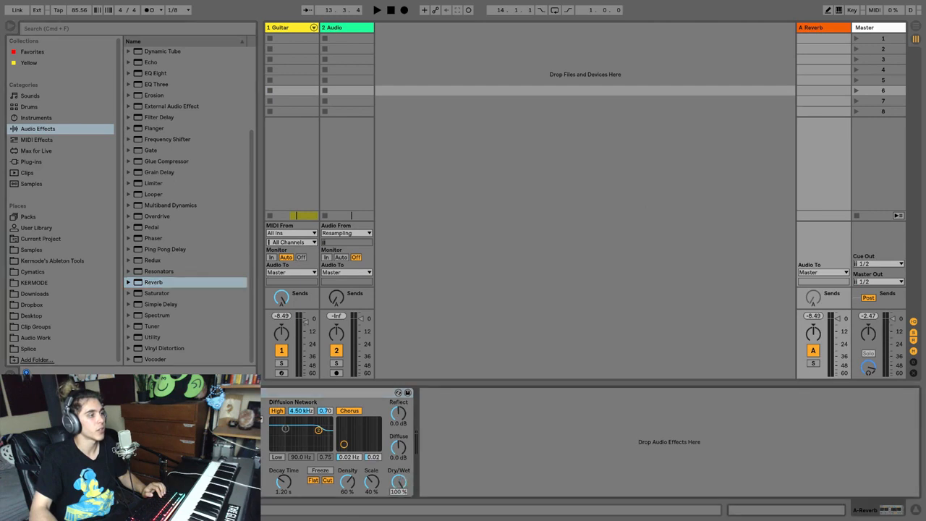
# Step: Play the Guitar through the reverb return, stop playback, and briefly hide and reshow the Sends section
pyautogui.press('space')
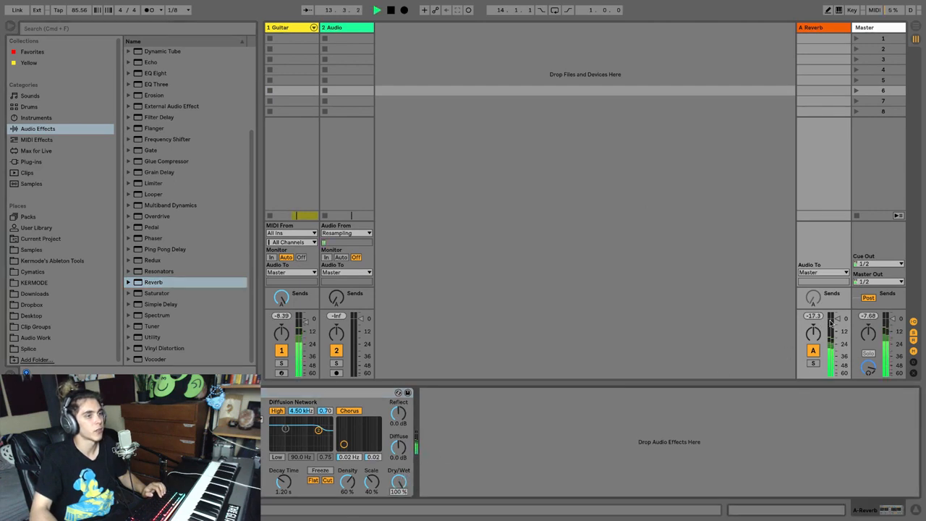
pyautogui.press('space')
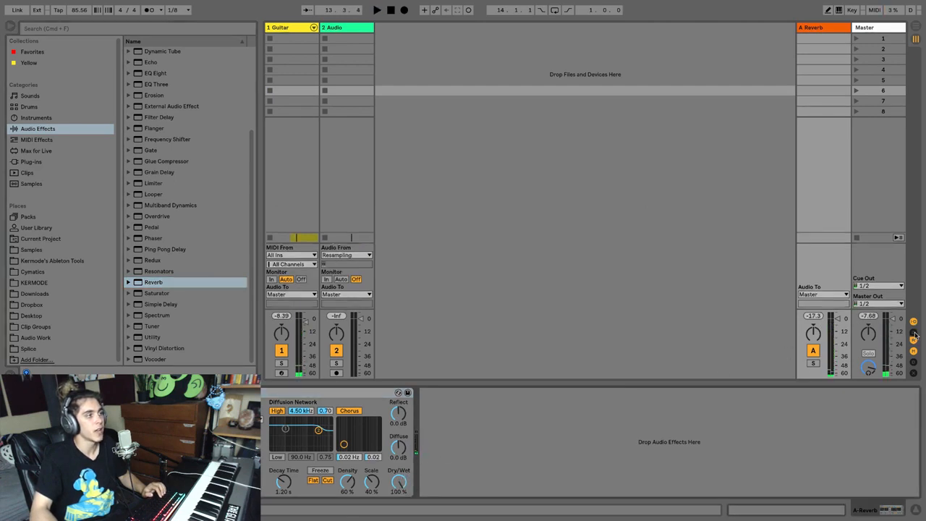
pyautogui.click(283, 298)
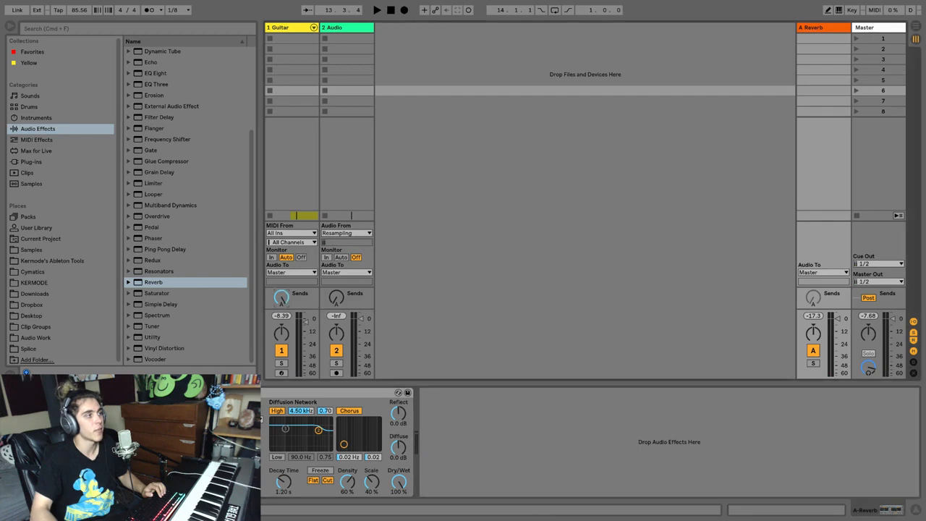
# Step: Hide and reshow the return tracks section of the Session View mixer
pyautogui.click(913, 341)
pyautogui.click(913, 341)
pyautogui.click(912, 341)
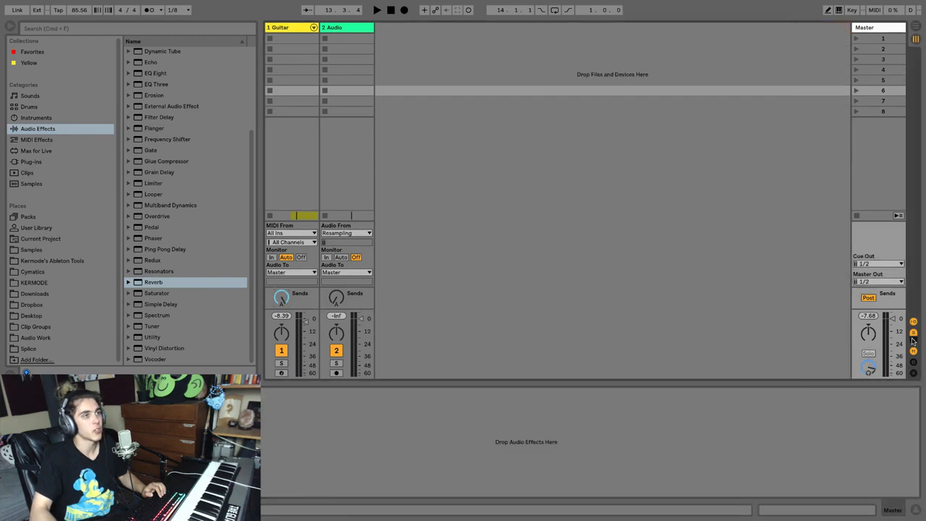
pyautogui.click(912, 342)
pyautogui.click(913, 342)
pyautogui.click(913, 344)
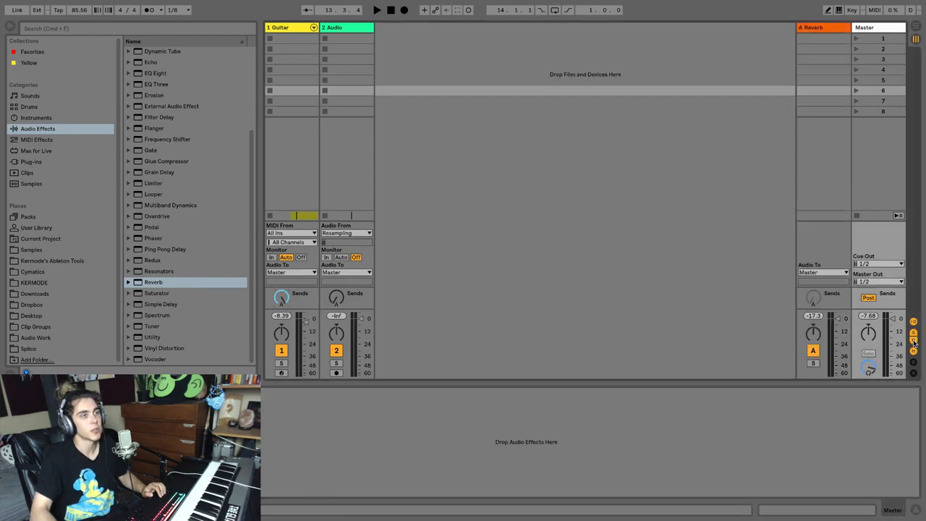
# Step: Delete the Reverb return track from the set
pyautogui.click(807, 29)
pyautogui.press('Delete')
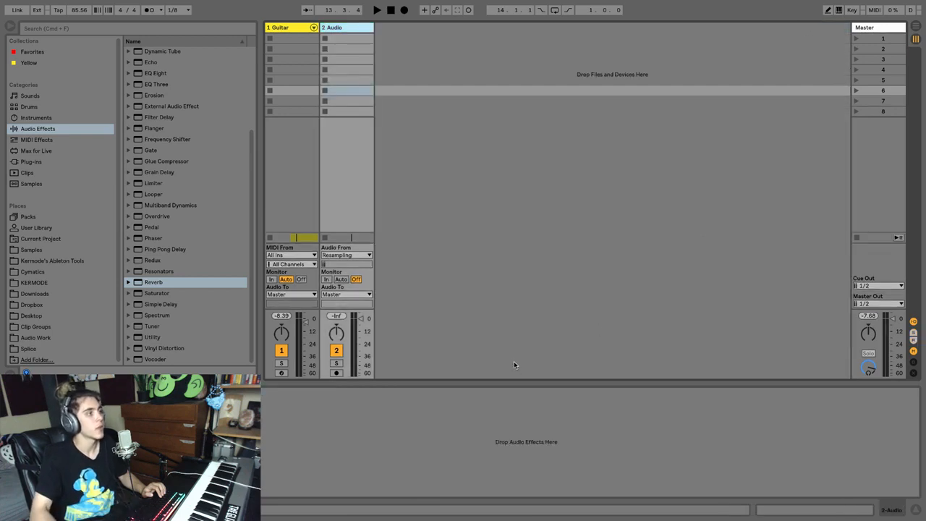
pyautogui.doubleClick(305, 322)
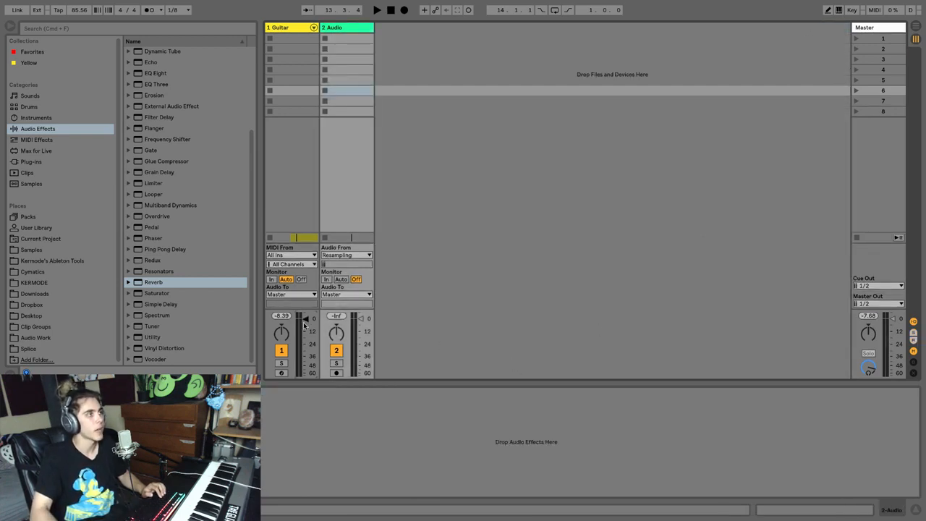
# Step: Create empty MIDI clips in the first three slots of the Guitar track
pyautogui.doubleClick(283, 40)
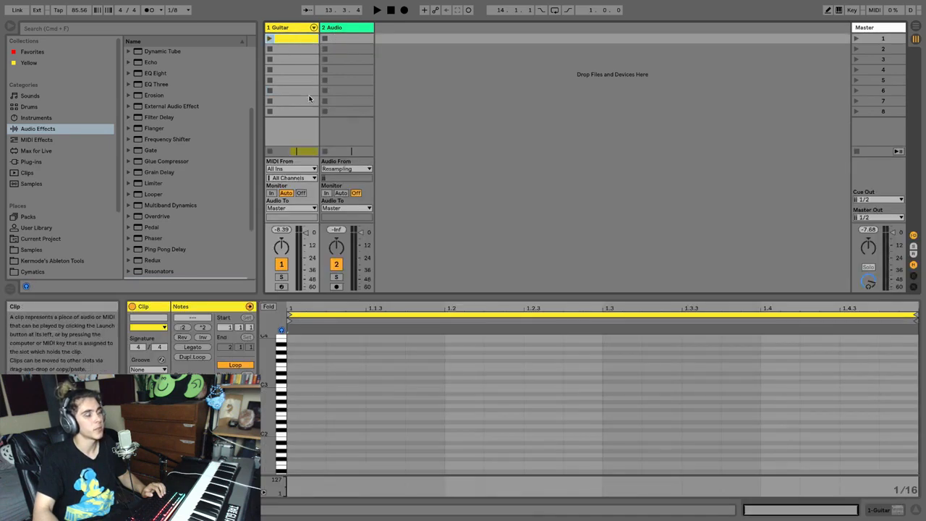
pyautogui.doubleClick(293, 49)
pyautogui.doubleClick(291, 59)
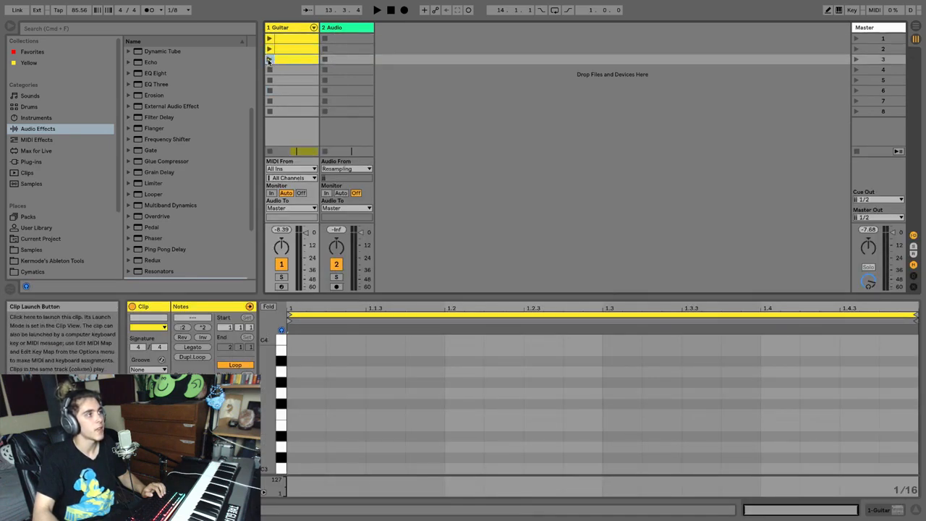
# Step: Launch the Guitar track's third clip, stop it with the track's clip stop, and halt playback
pyautogui.click(269, 59)
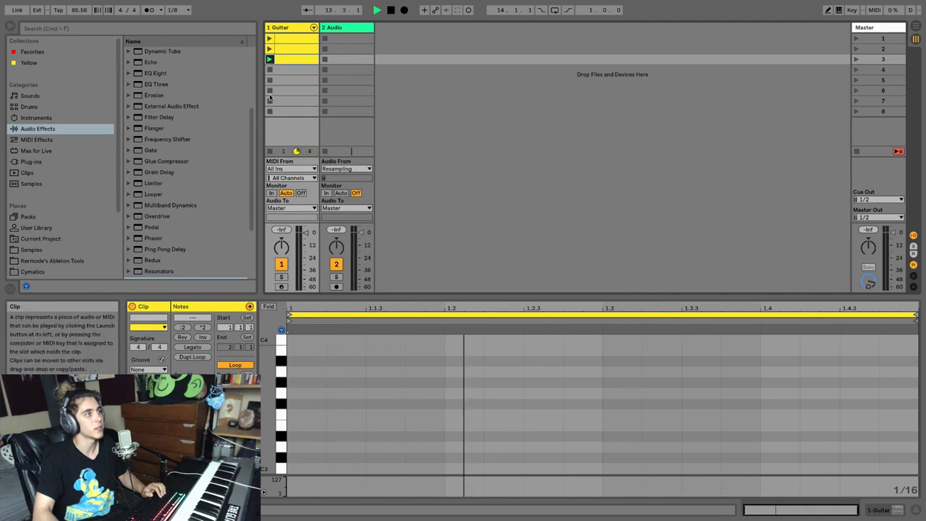
pyautogui.click(268, 152)
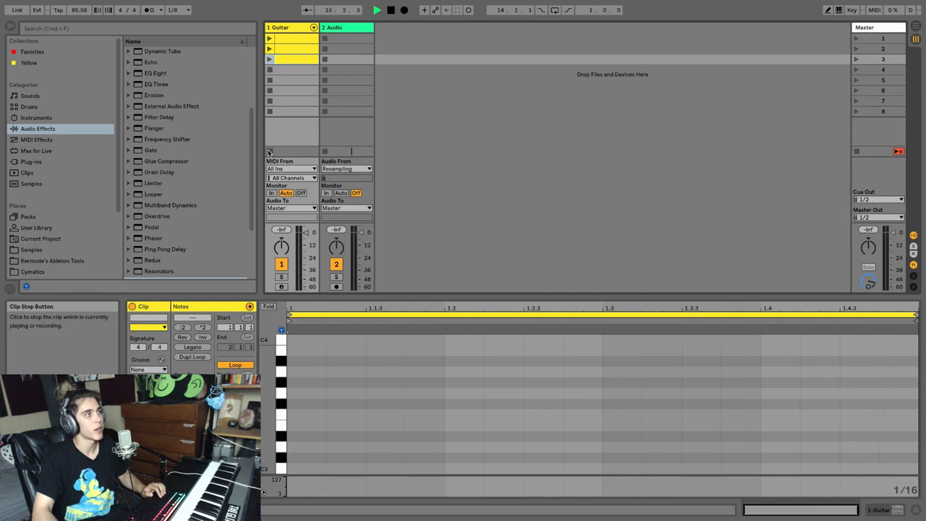
pyautogui.press('space')
pyautogui.press('space')
pyautogui.press('space')
# Step: Rename the Guitar track as GUITAR
pyautogui.click(287, 29)
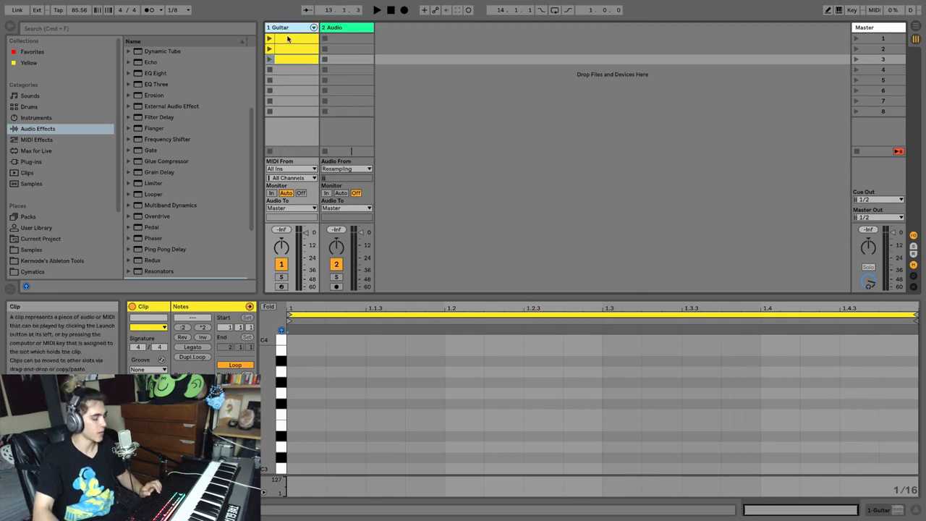
pyautogui.hotkey('ctrl', 'r')
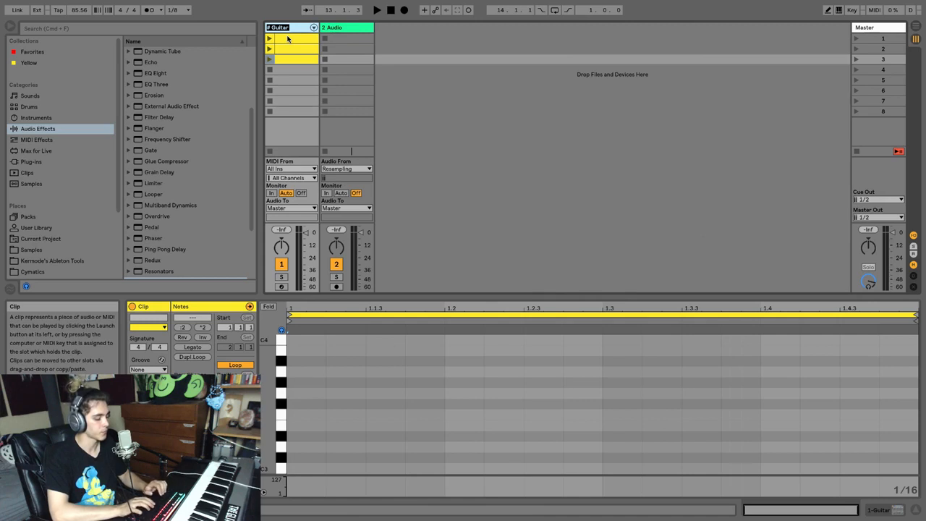
pyautogui.write('GUTR')
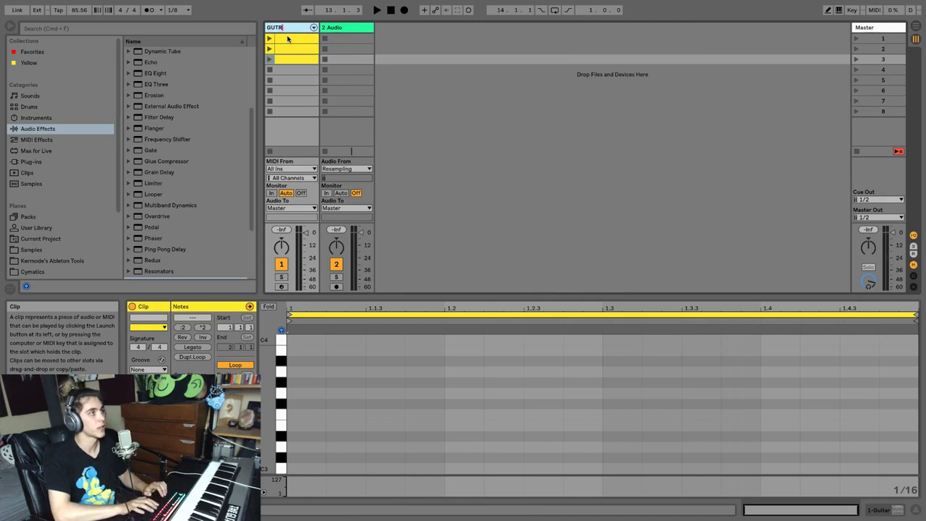
pyautogui.press('BackSpace')
pyautogui.press('BackSpace')
pyautogui.write('IT')
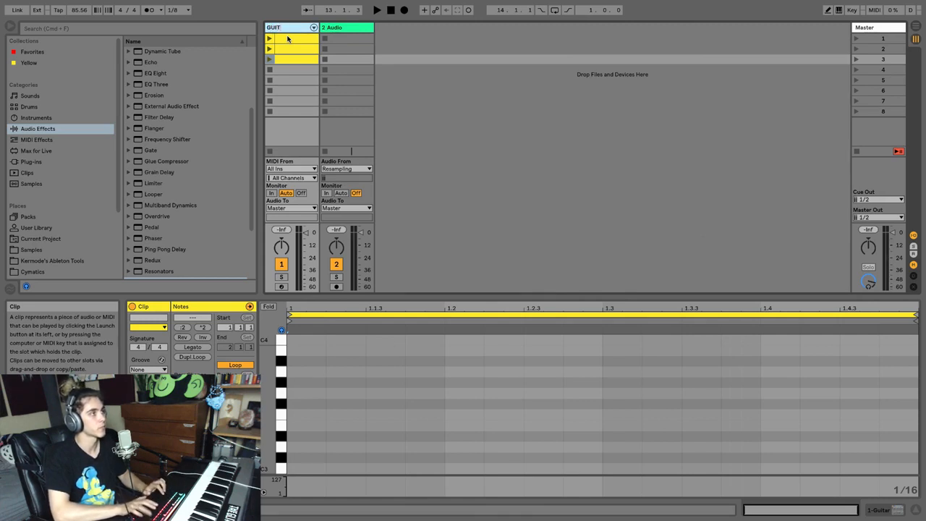
pyautogui.write('AR')
pyautogui.rightClick(288, 27)
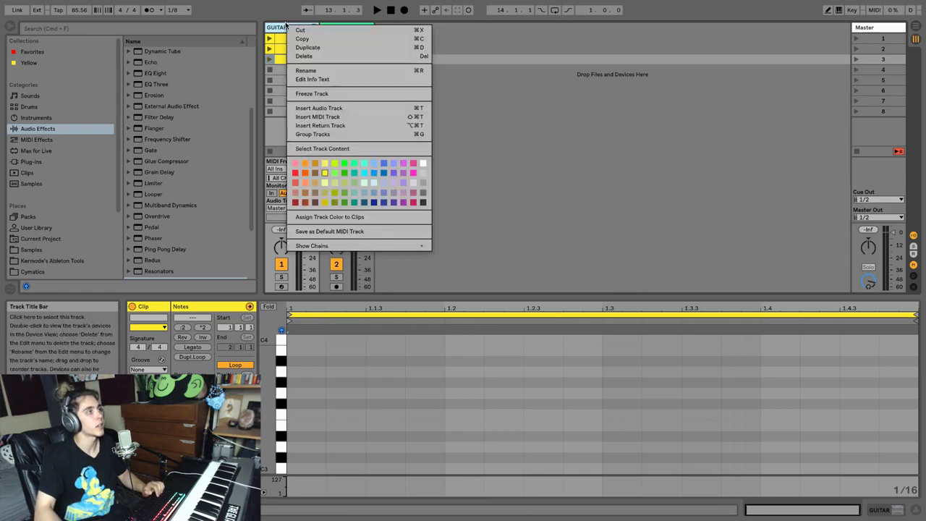
pyautogui.click(290, 65)
pyautogui.click(290, 64)
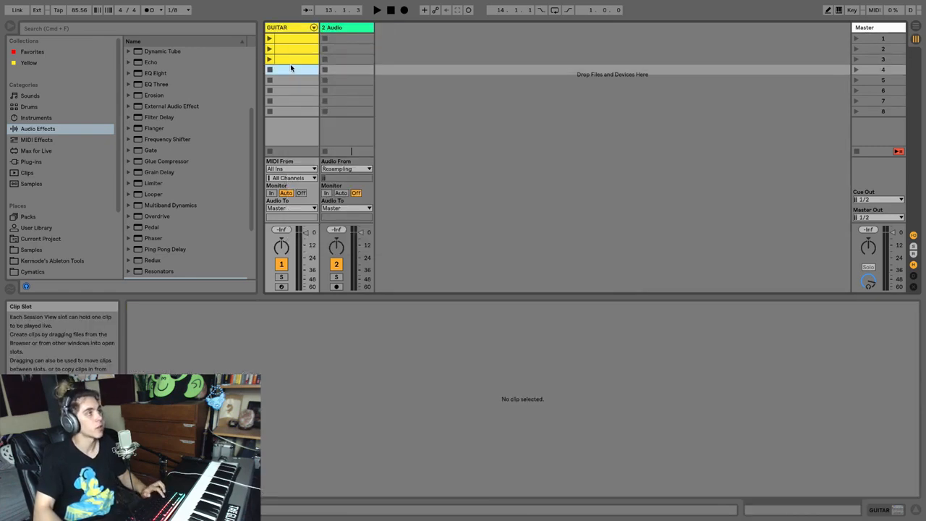
# Step: Inspect the three GUITAR clips in turn and point out the Master pan control and scene 1
pyautogui.click(288, 59)
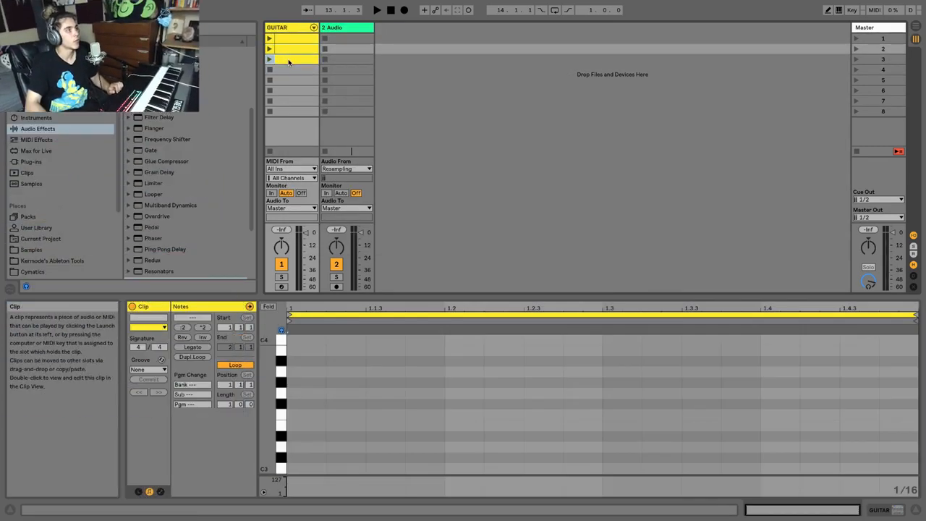
pyautogui.click(290, 49)
pyautogui.click(290, 40)
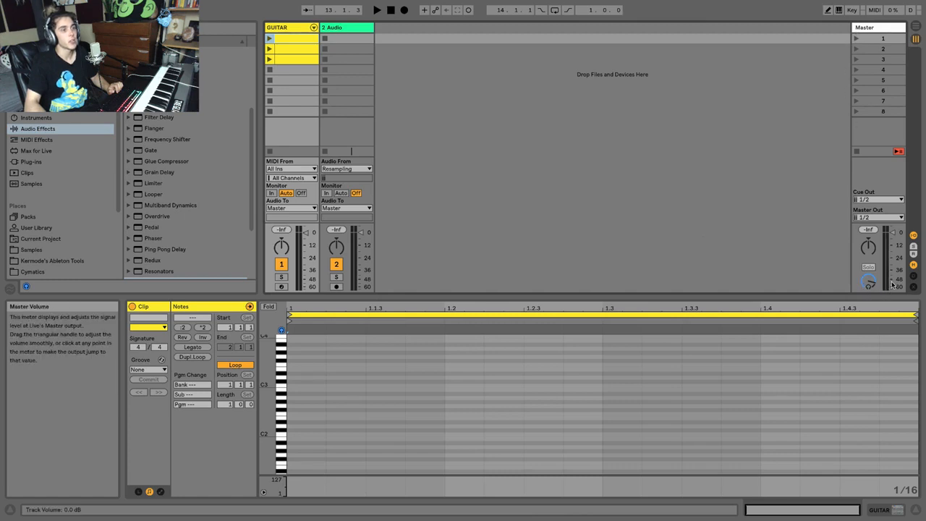
pyautogui.moveTo(868, 246); pyautogui.dragTo(868, 256)
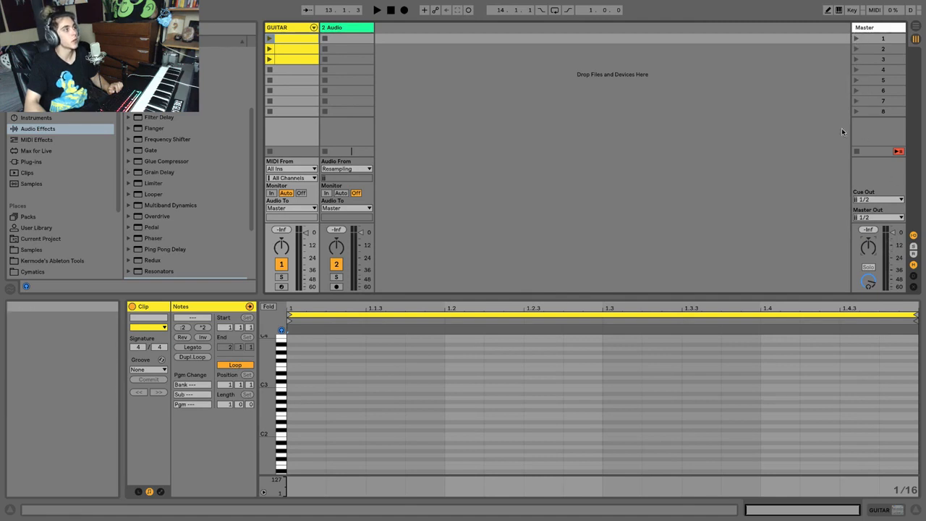
pyautogui.click(877, 38)
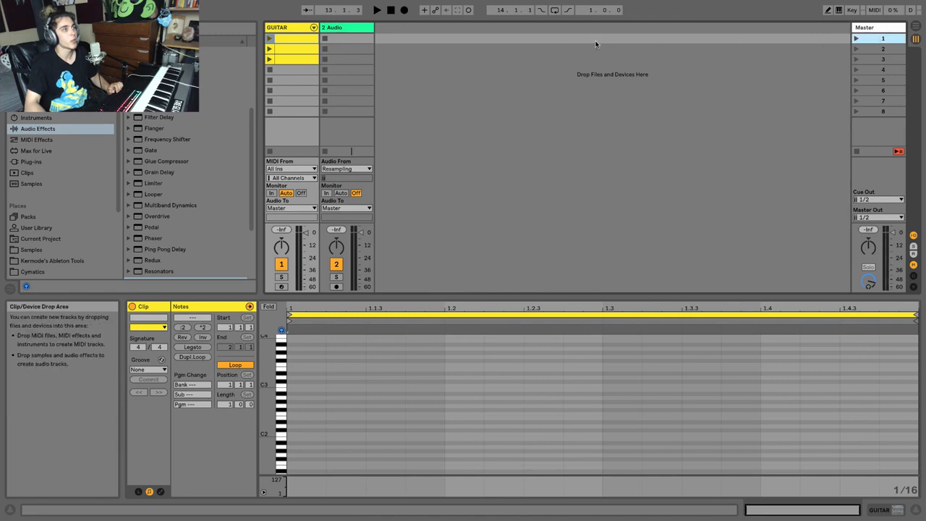
# Step: Add the Closed Hat 7 sample to the audio track's first slot and Closed Hat 12 to a new track's first slot
pyautogui.click(71, 261)
pyautogui.moveTo(181, 206); pyautogui.dragTo(339, 39)
pyautogui.moveTo(193, 262); pyautogui.dragTo(402, 40)
# Step: Launch scene 1 and scene 2 from the Master track, and select the scenes in turn down to scene 8
pyautogui.click(855, 39)
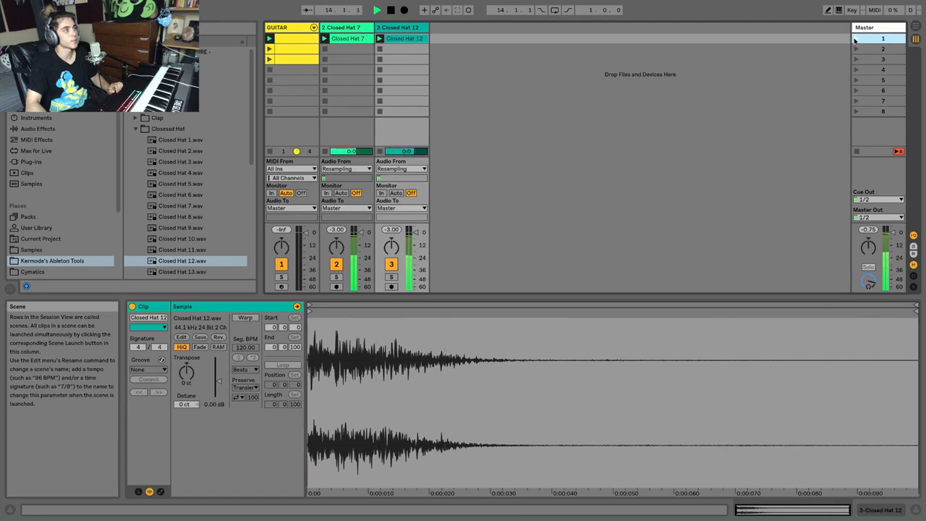
pyautogui.click(855, 49)
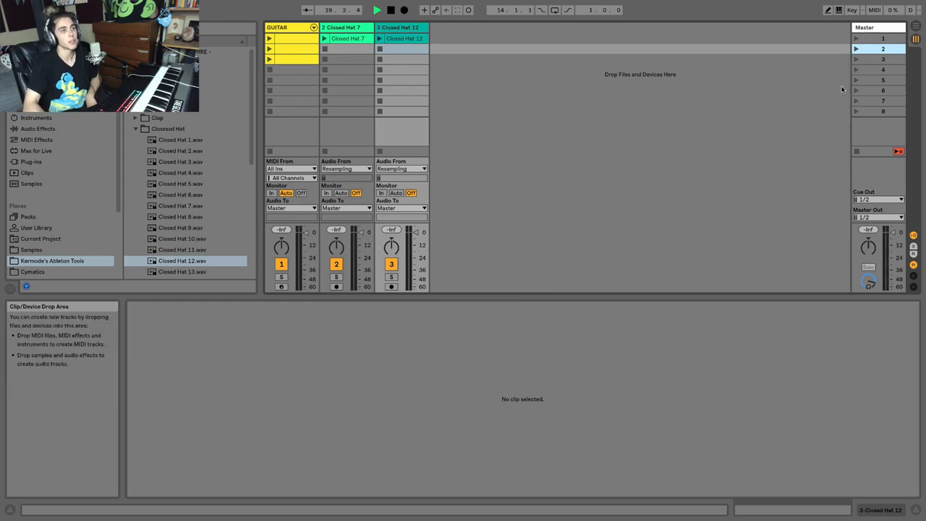
pyautogui.click(866, 44)
pyautogui.click(867, 47)
pyautogui.click(872, 58)
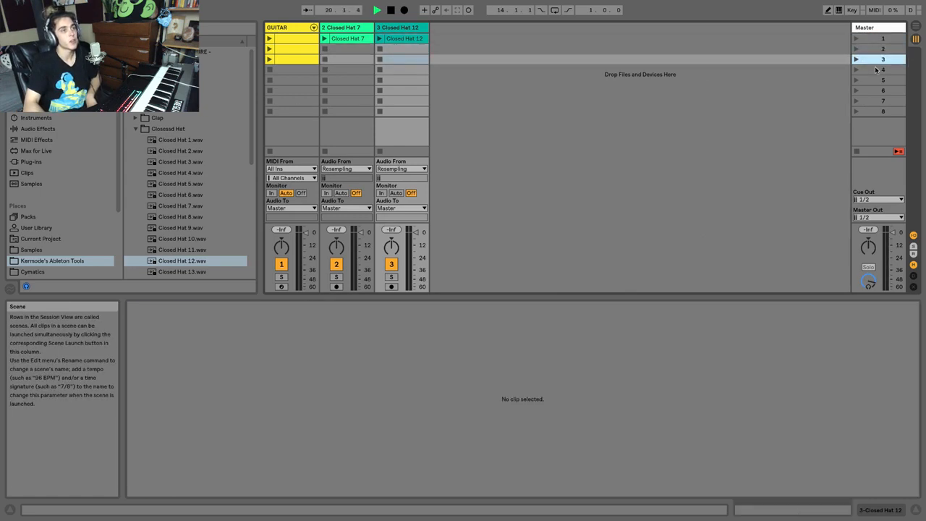
pyautogui.click(875, 69)
pyautogui.click(878, 80)
pyautogui.click(878, 91)
pyautogui.click(877, 101)
pyautogui.click(878, 110)
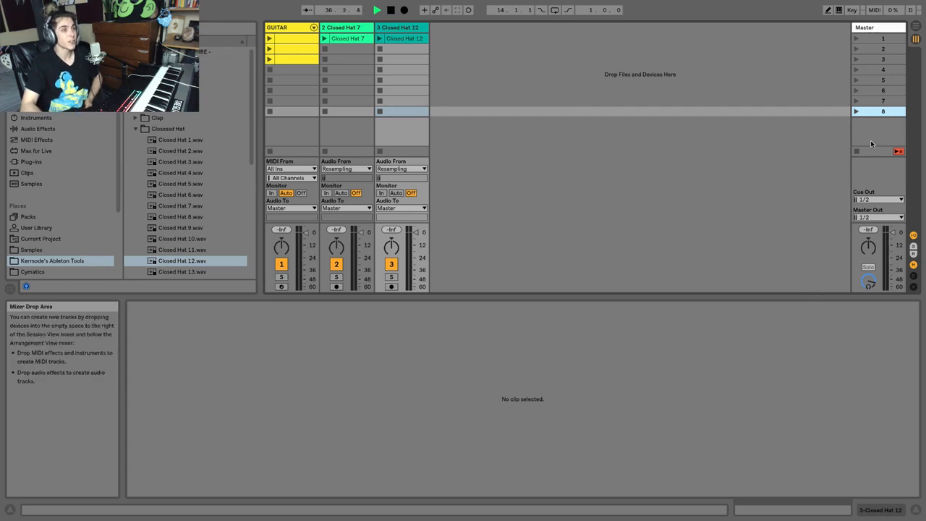
# Step: Switch between the Arrangement and Session views, ending in the Arrangement View
pyautogui.click(915, 27)
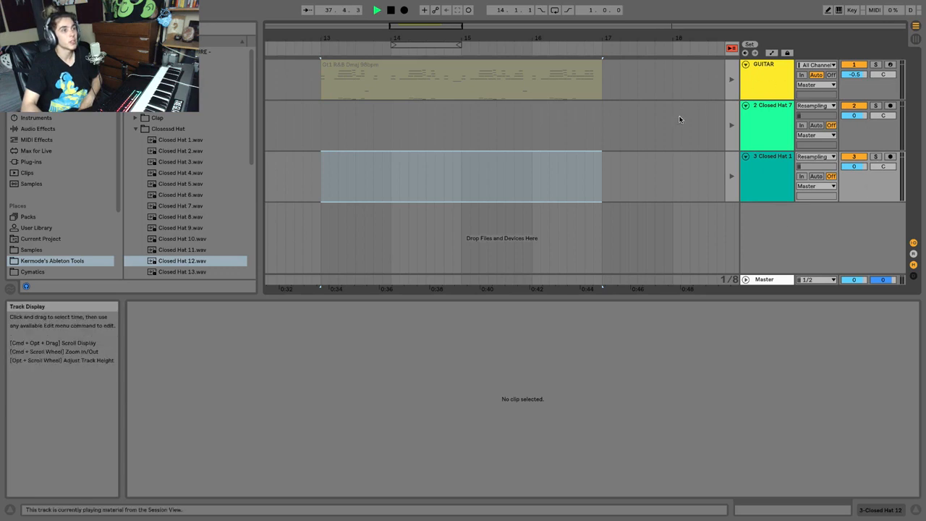
pyautogui.click(915, 37)
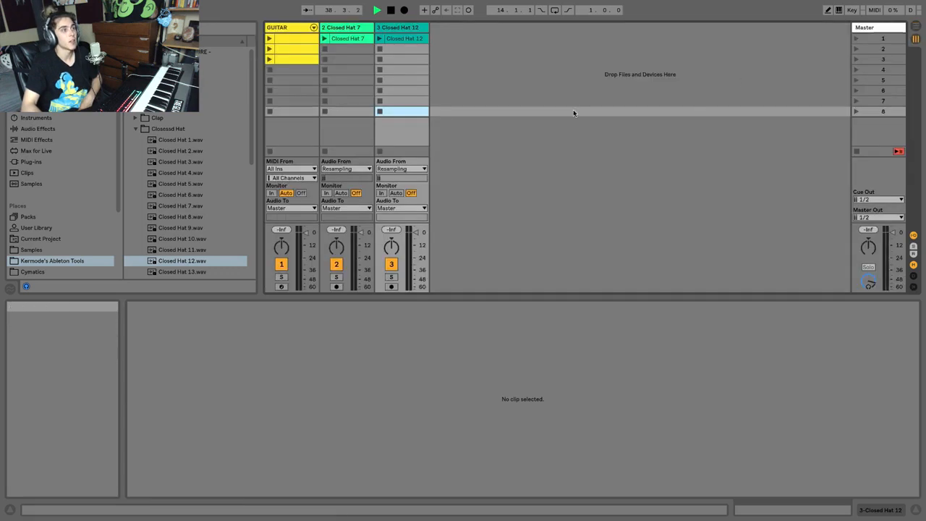
pyautogui.click(915, 26)
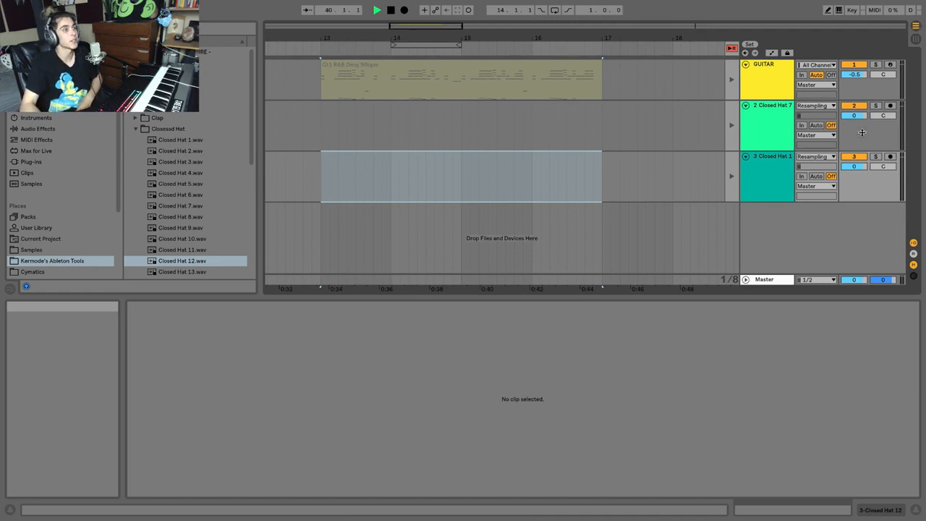
# Step: Turn on automation mode in the Arrangement View and try adjusting the GUITAR track's volume envelope
pyautogui.click(773, 53)
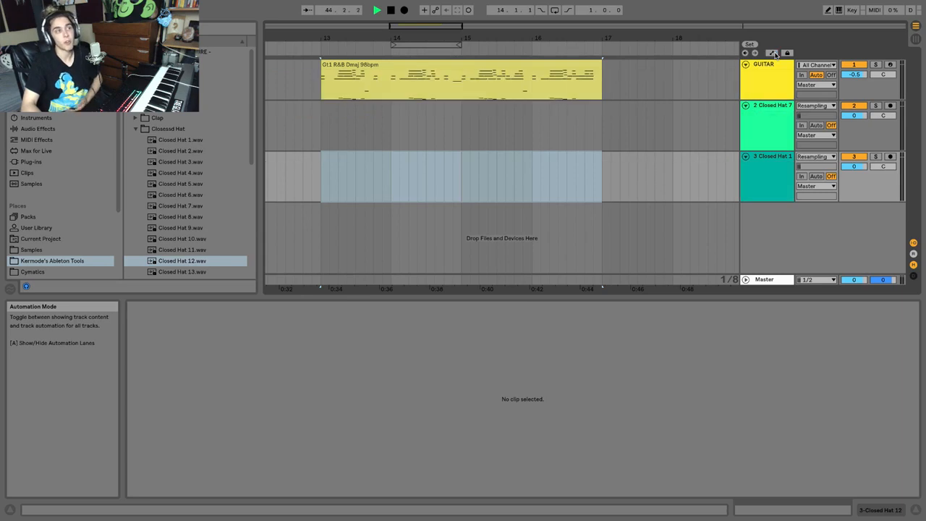
pyautogui.click(772, 54)
pyautogui.click(493, 78)
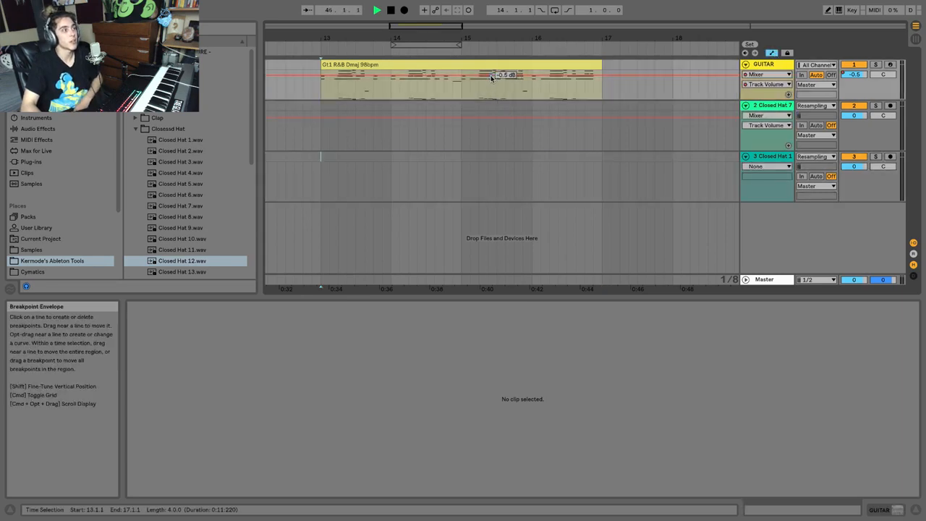
pyautogui.moveTo(491, 79); pyautogui.dragTo(453, 97)
# Step: Flip repeatedly between the Session and Arrangement views to compare their track layouts, ending in the Session View
pyautogui.press('Tab')
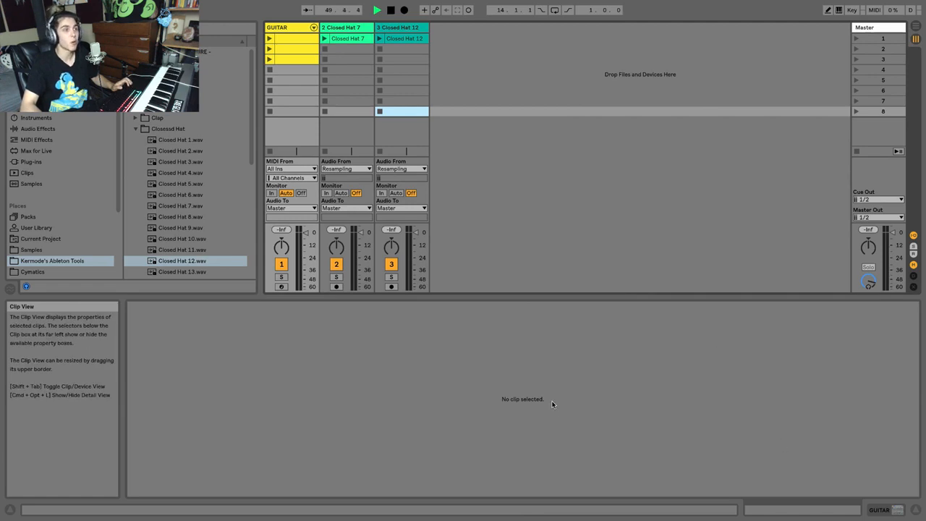
pyautogui.press('Tab')
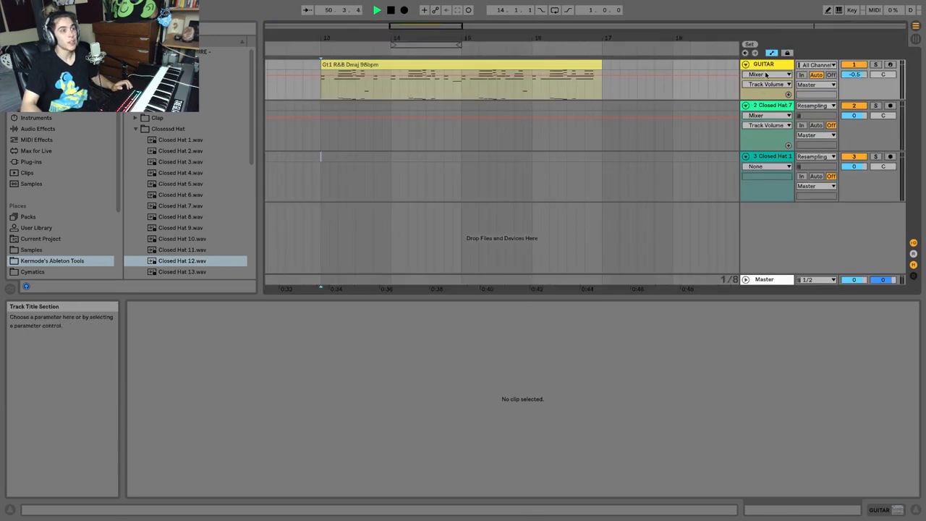
pyautogui.press('Tab')
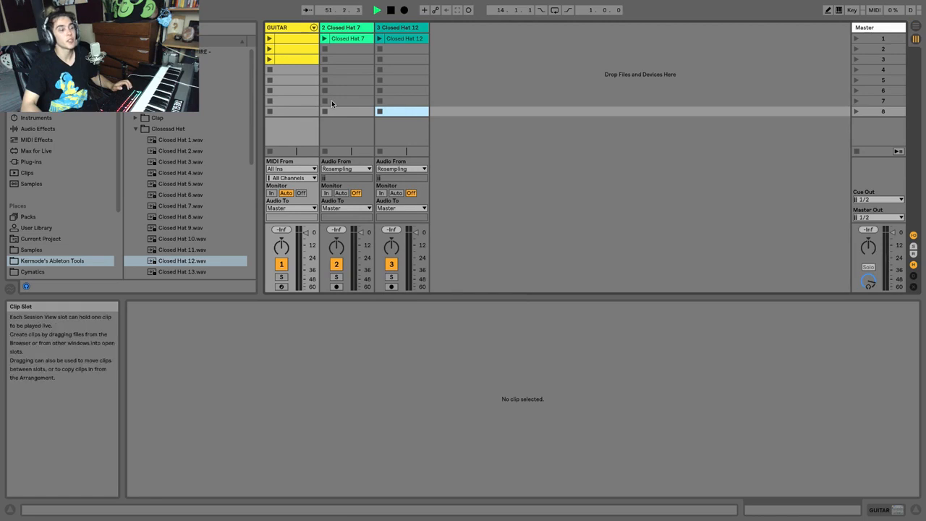
pyautogui.press('Tab')
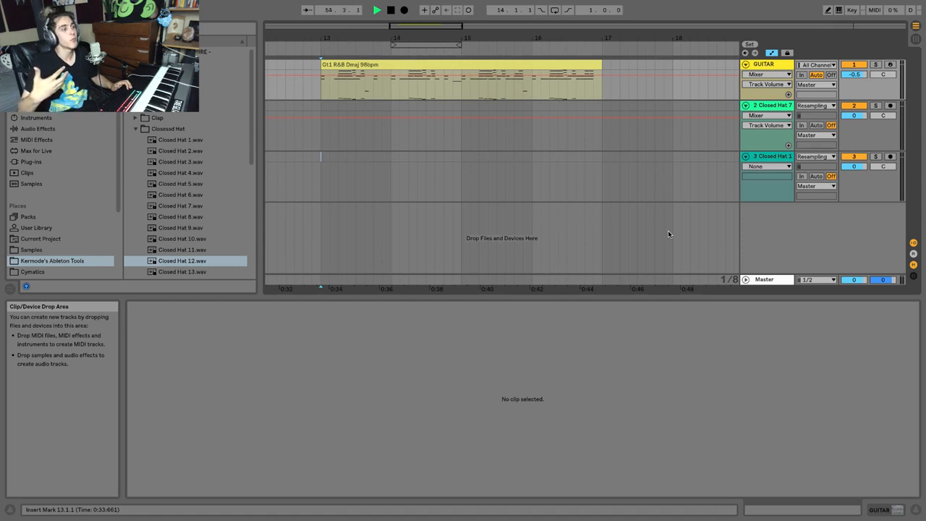
pyautogui.press('Tab')
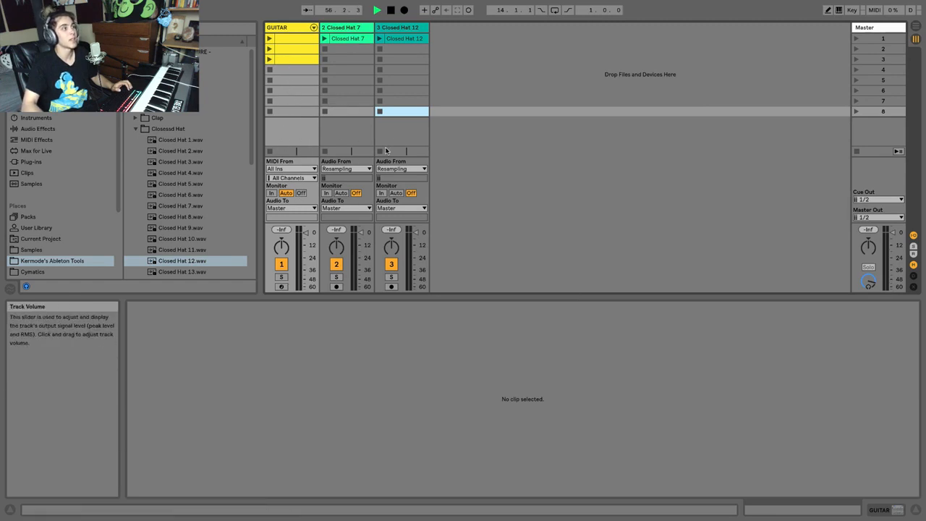
pyautogui.press('Tab')
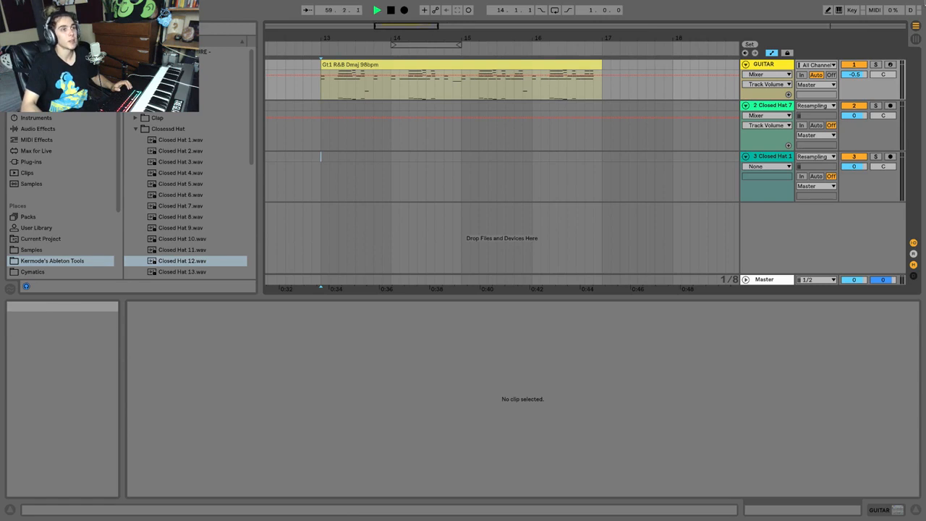
pyautogui.press('Tab')
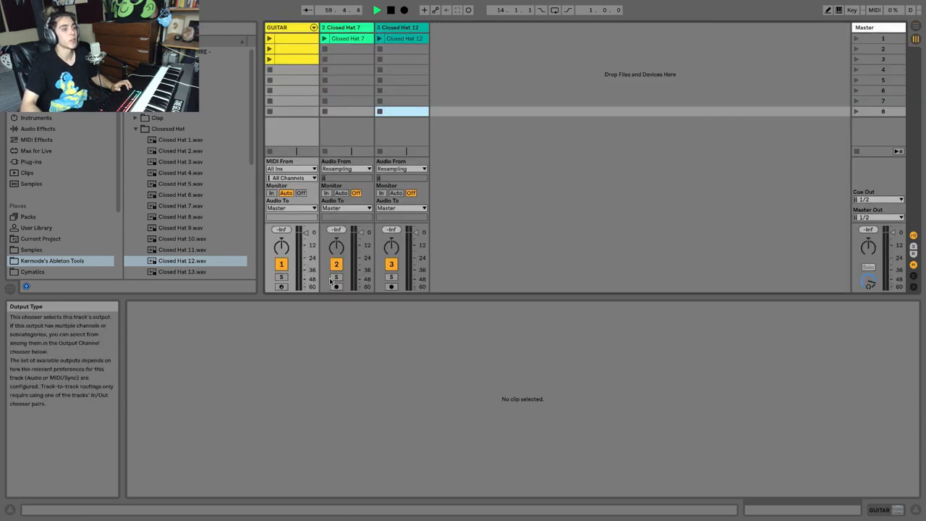